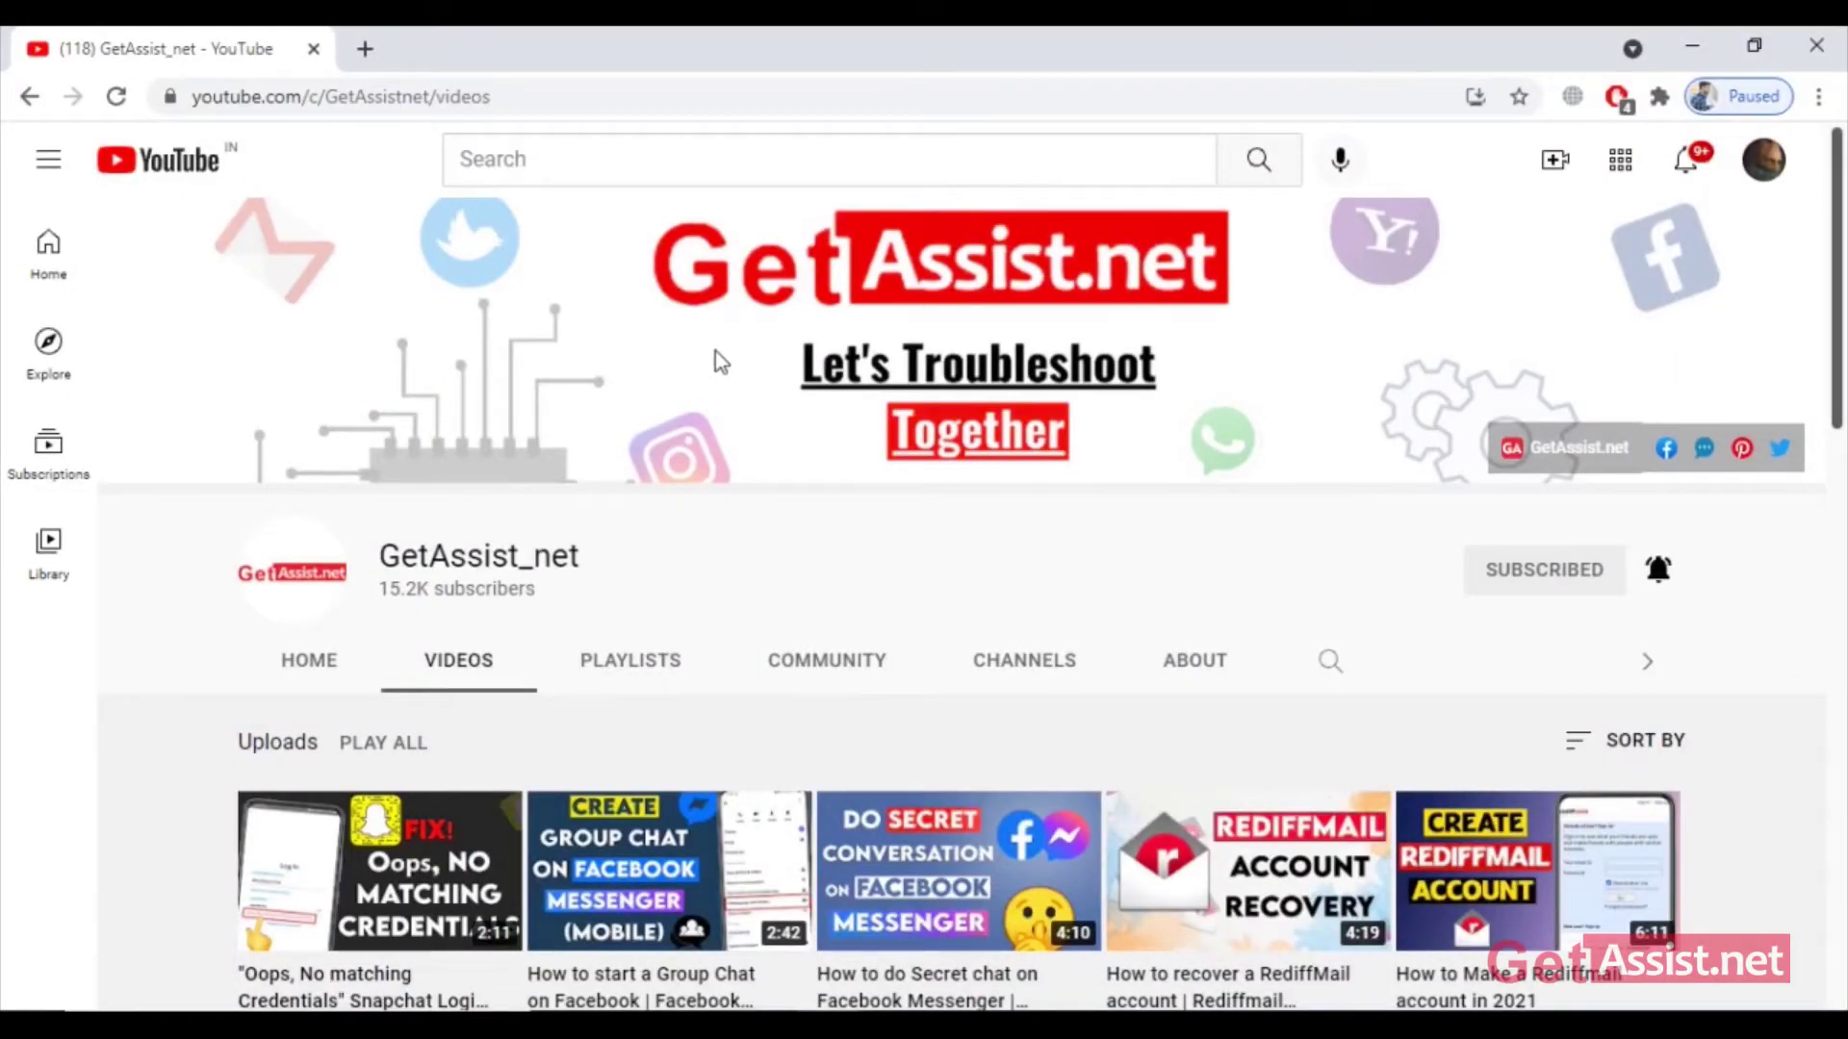
# Step: Scroll down the GetAssist_net channel's Videos list to reach its older uploads
pyautogui.scroll(-5, 907, 632)
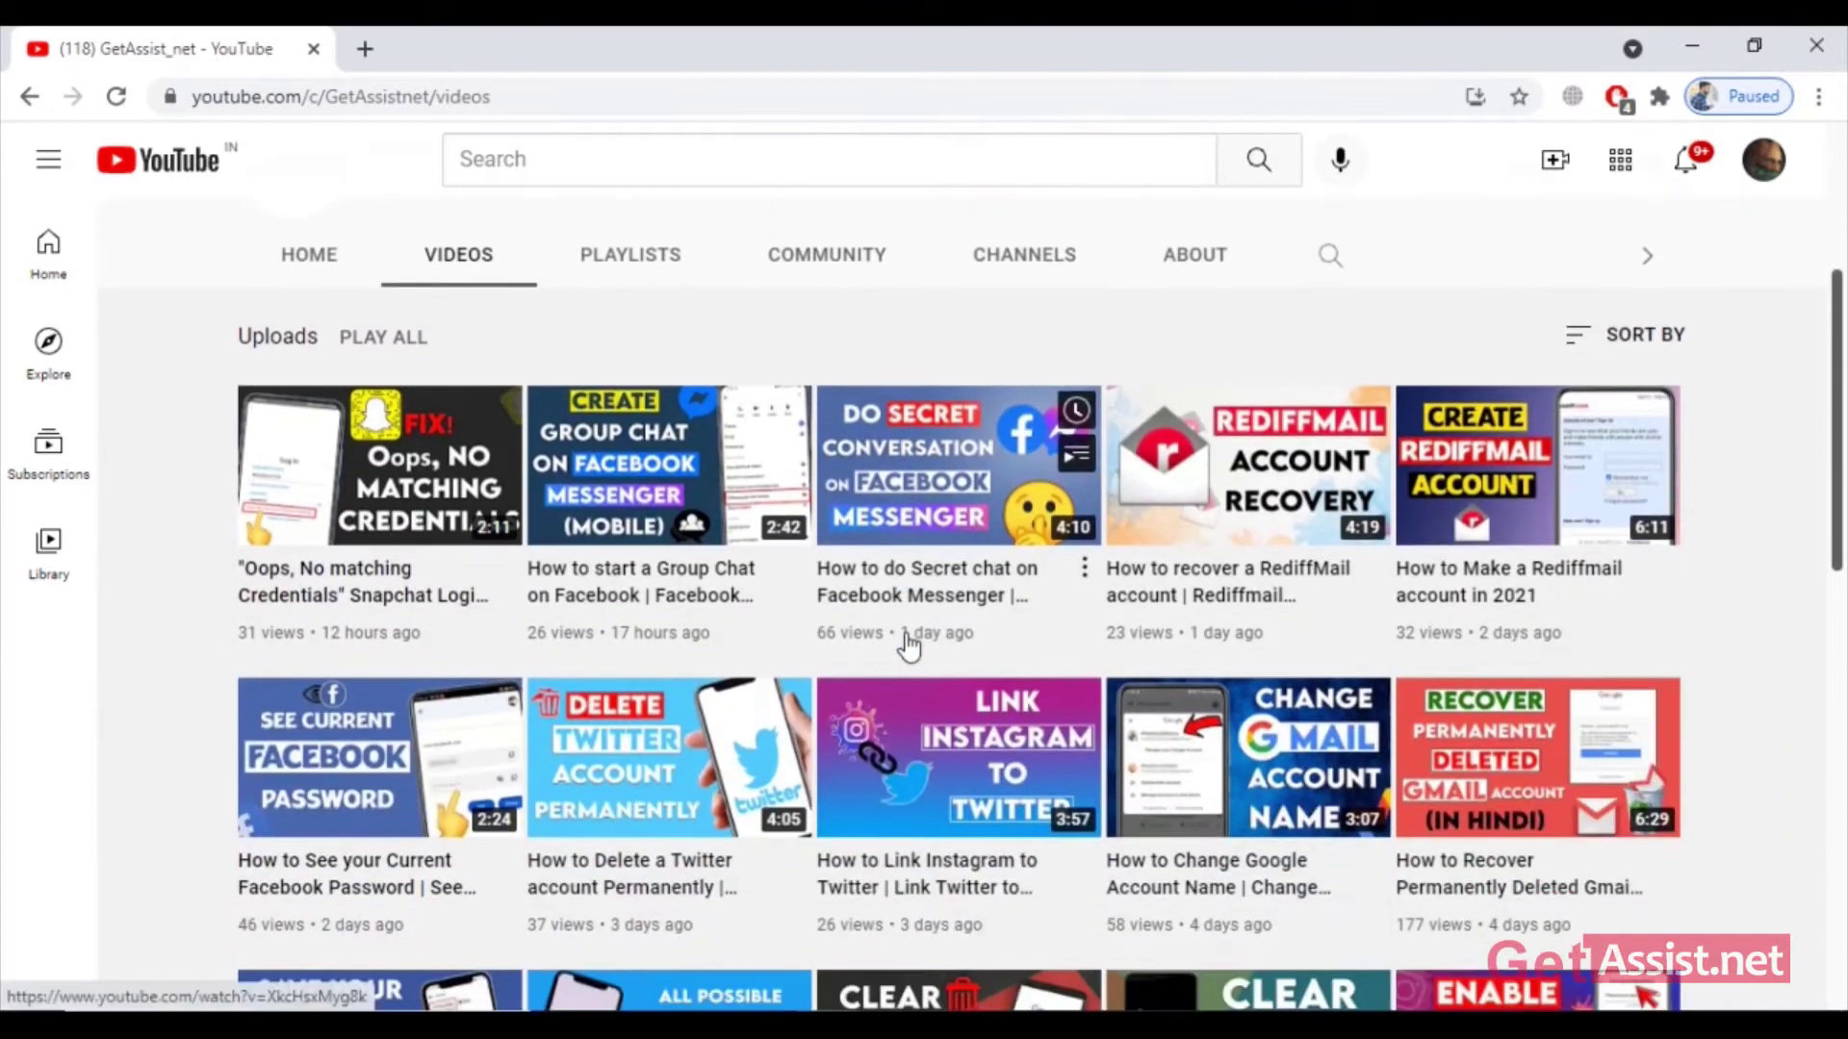
pyautogui.scroll(-6, 908, 647)
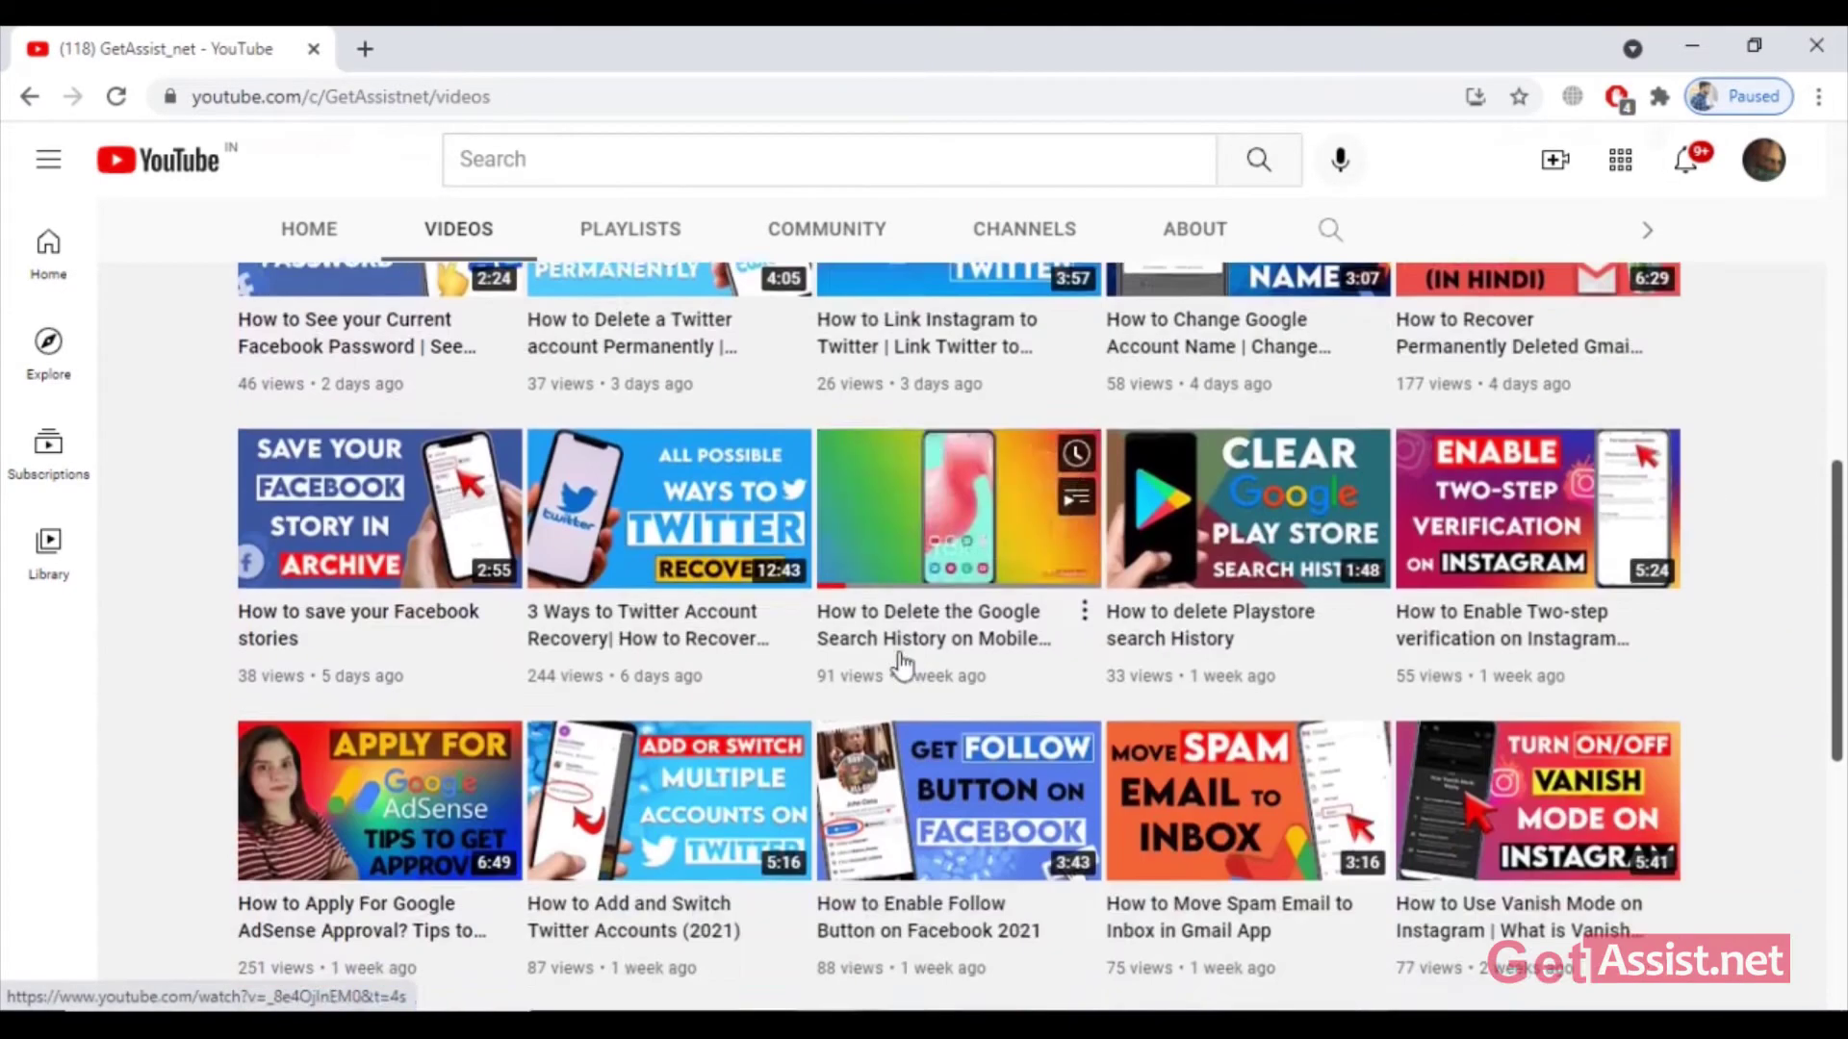
pyautogui.scroll(-8, 902, 666)
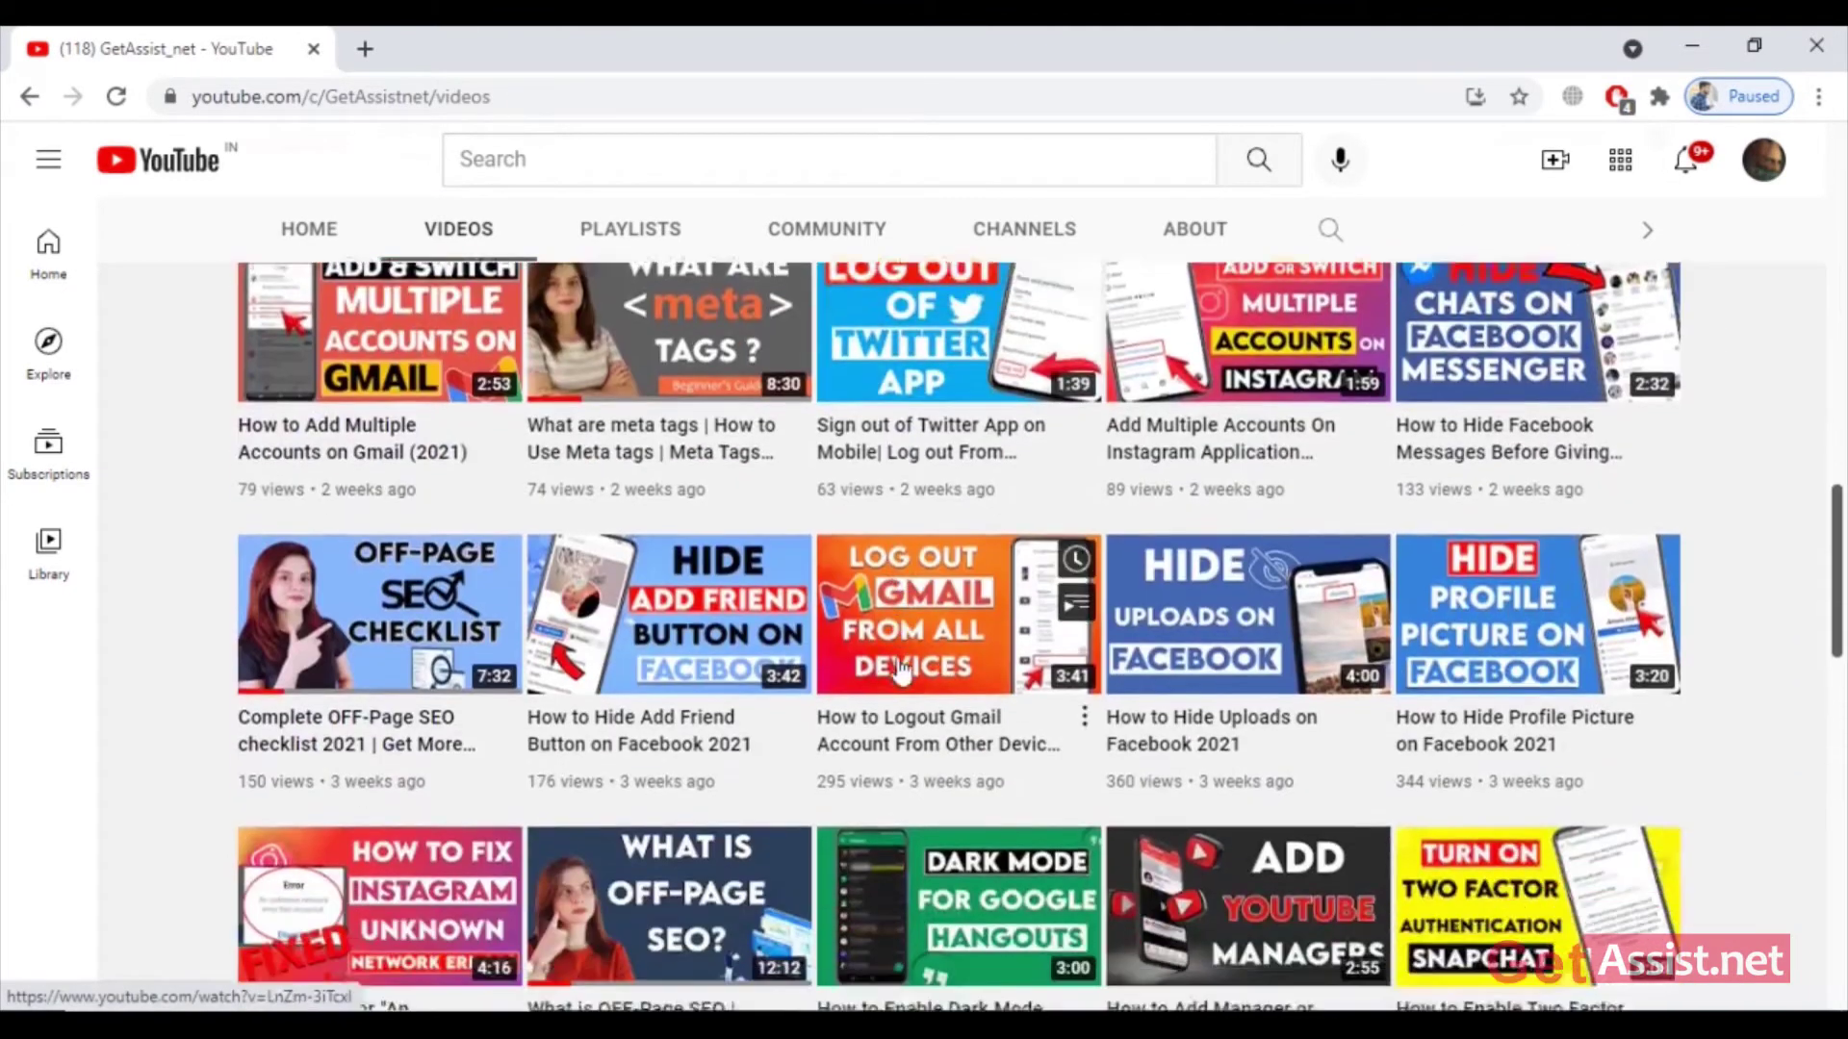
pyautogui.scroll(-8, 900, 669)
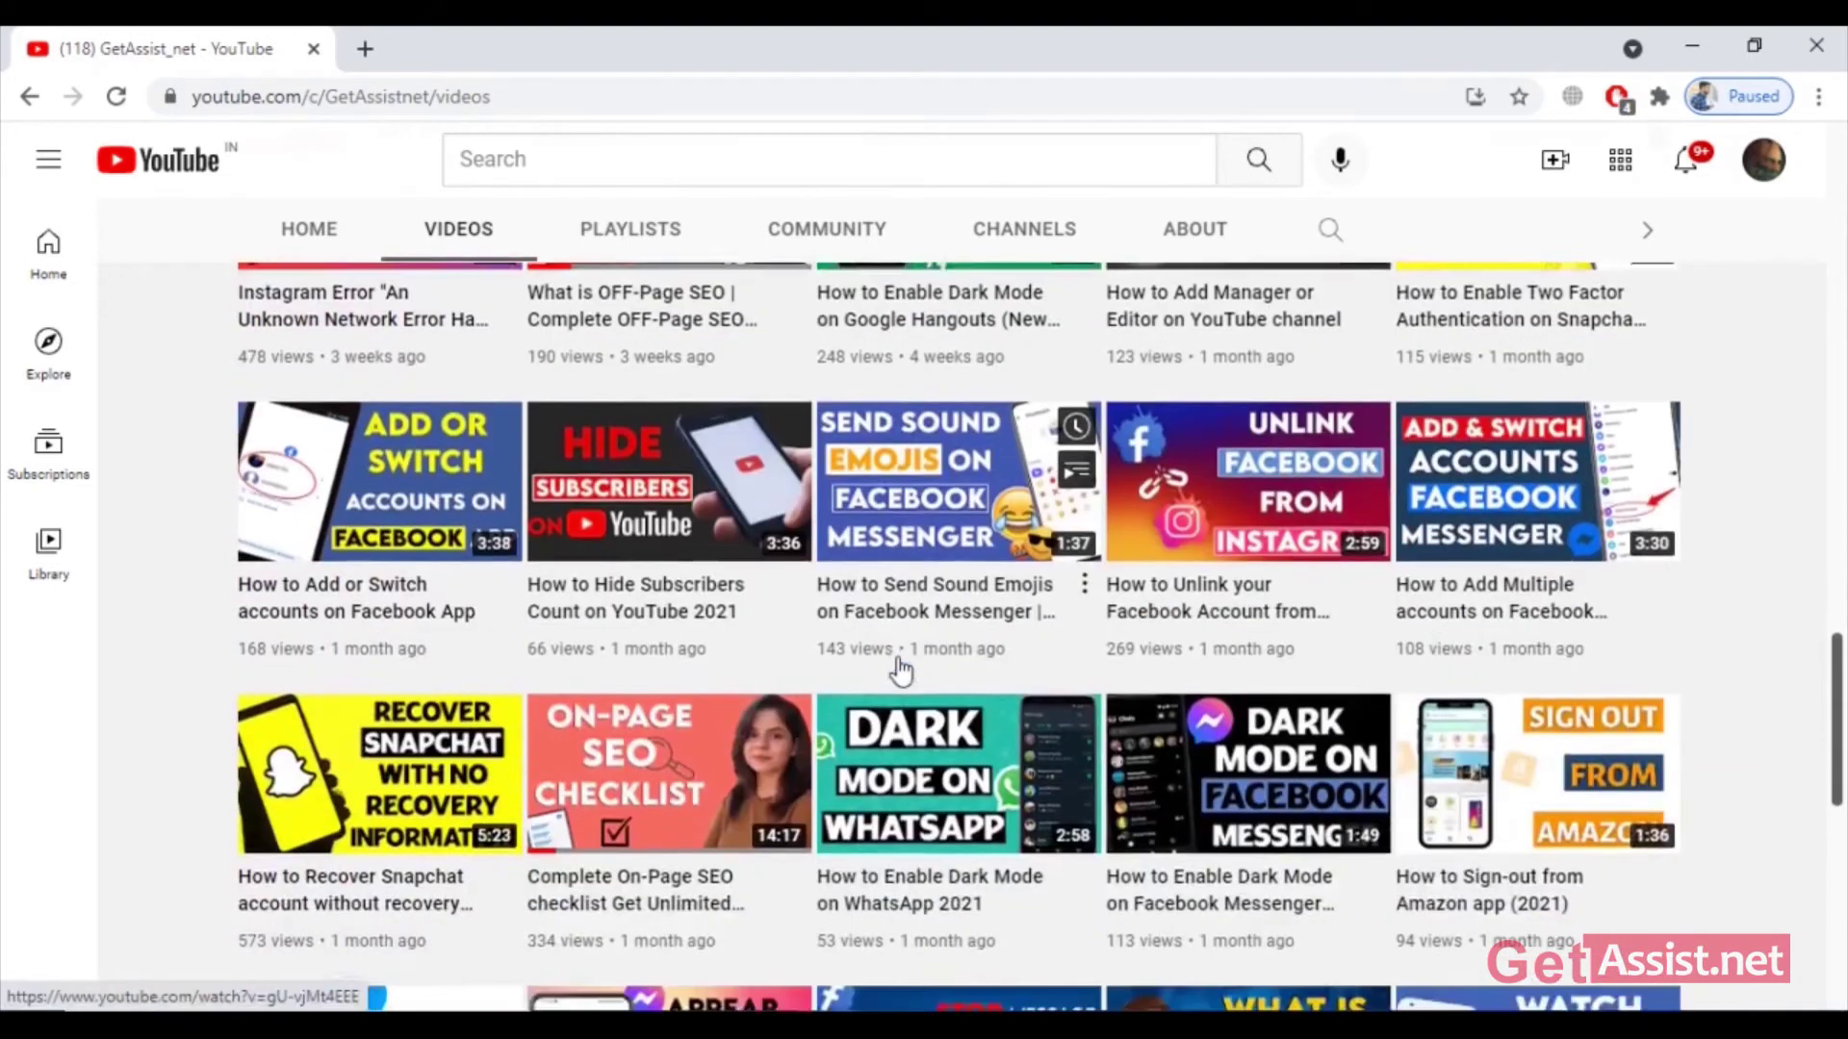
pyautogui.scroll(-4, 900, 671)
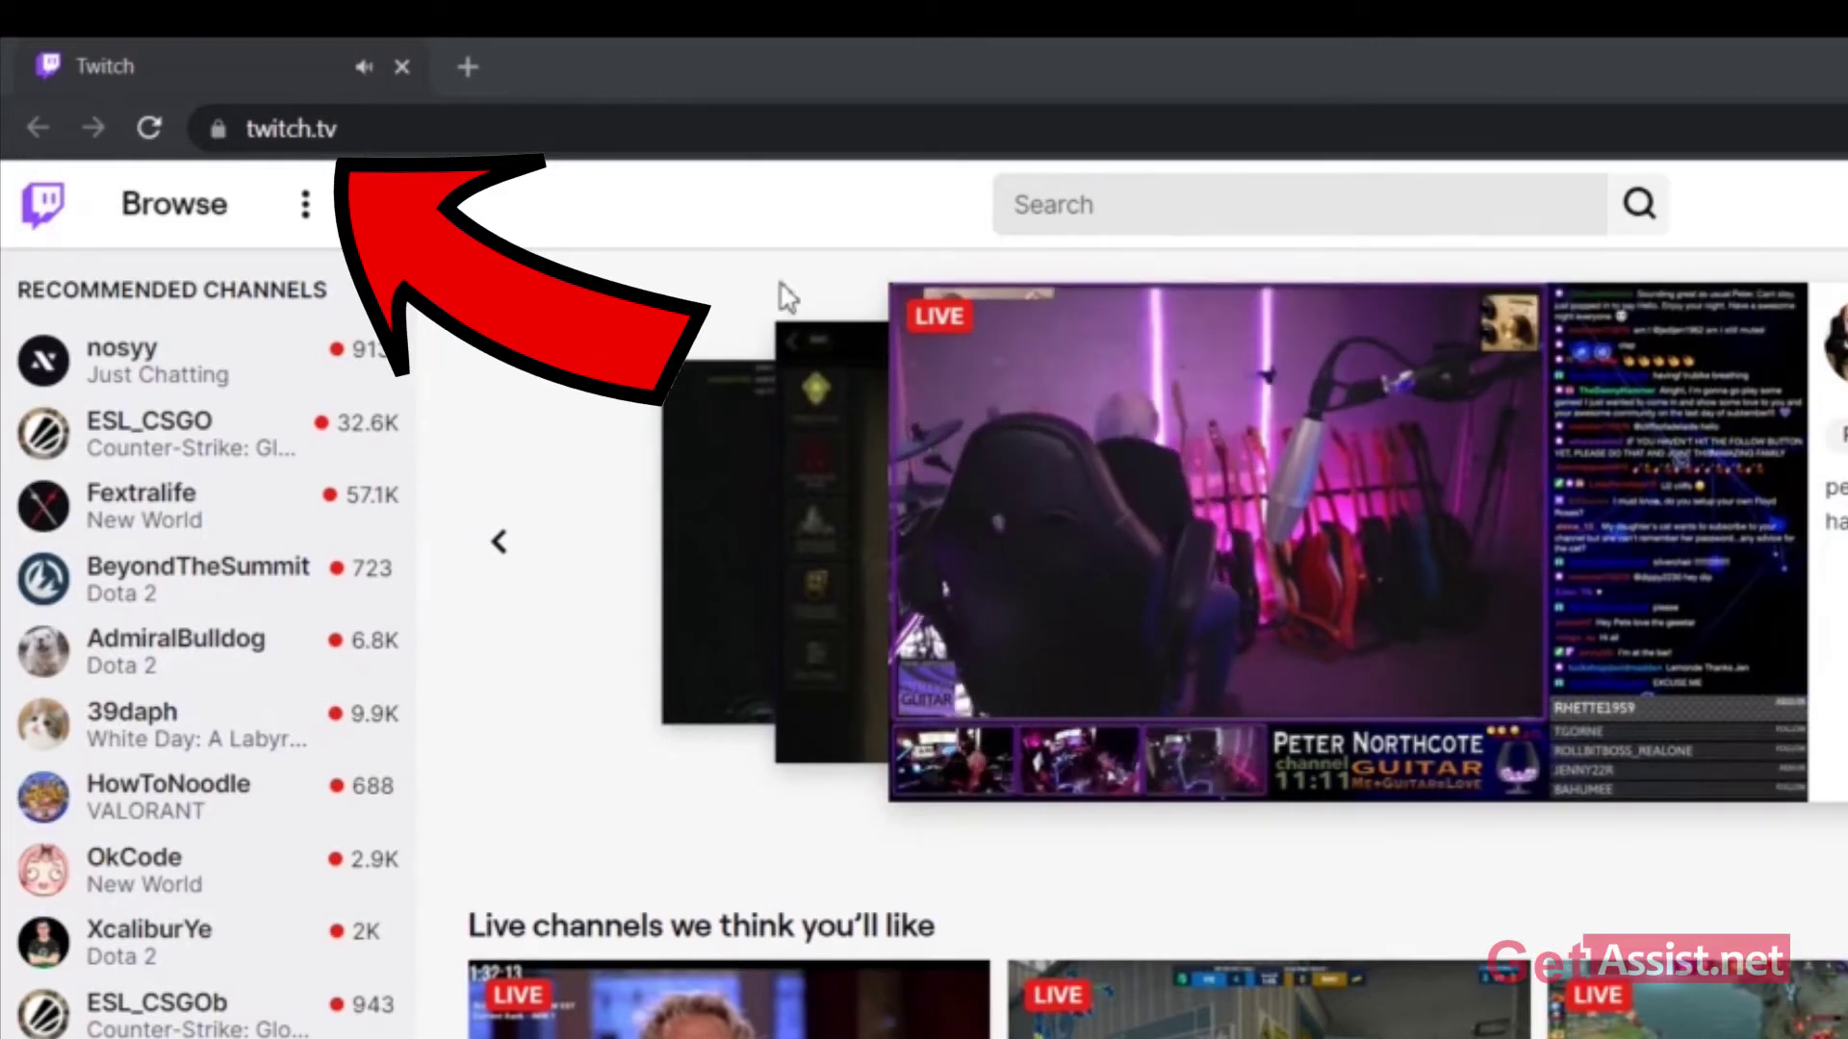
pyautogui.click(462, 128)
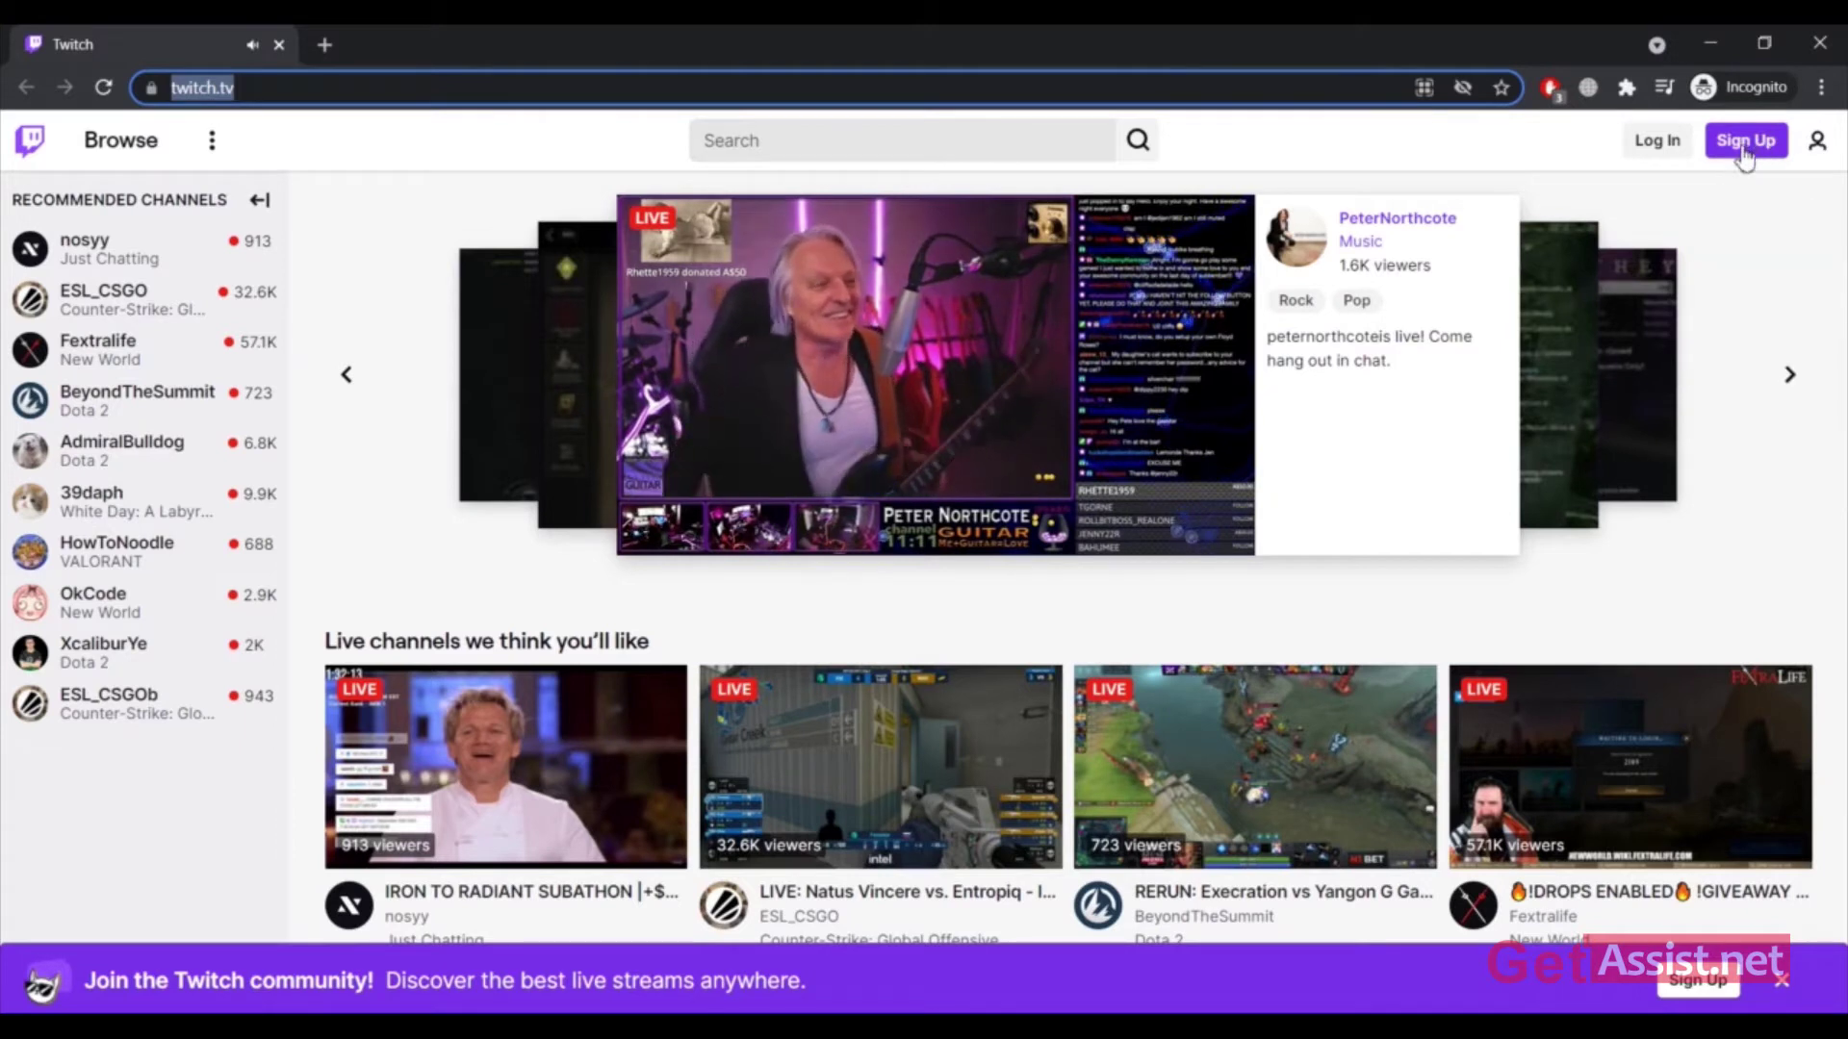
# Step: Start a Twitch sign-up with a chosen username and the same password entered twice
pyautogui.click(1745, 144)
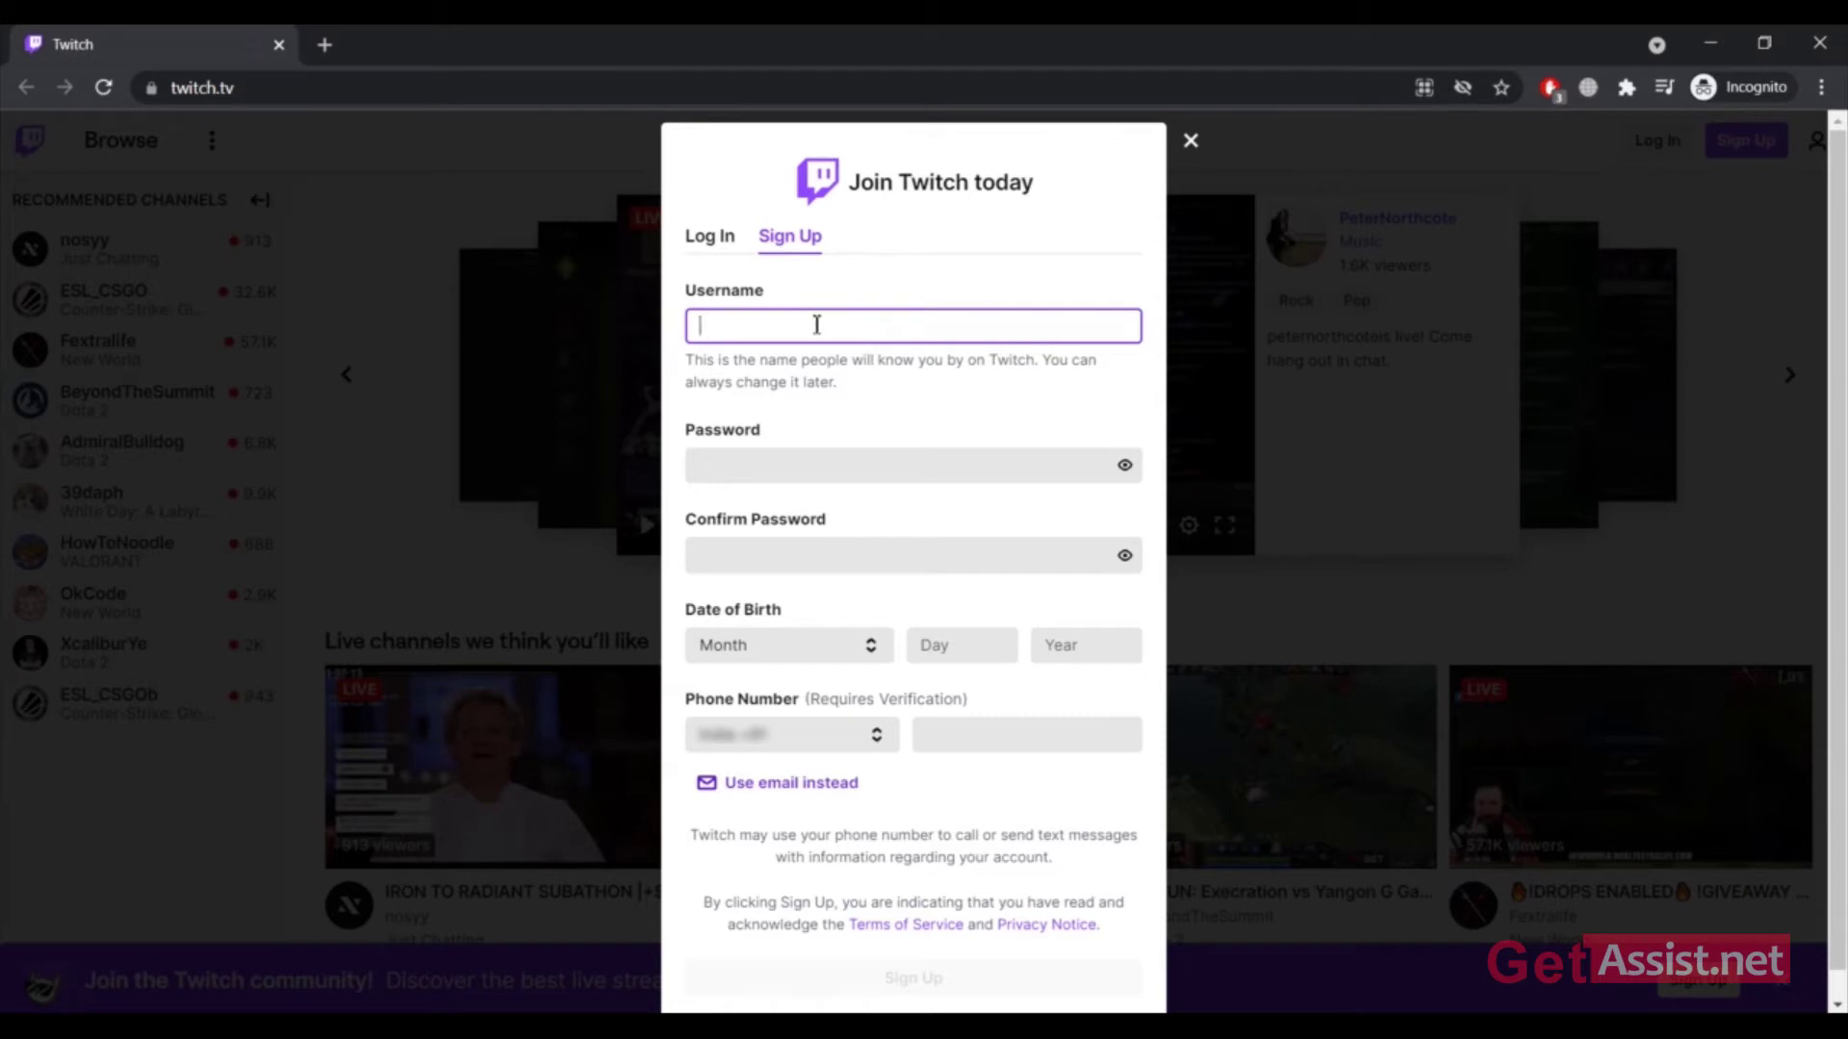
pyautogui.write('kushwah')
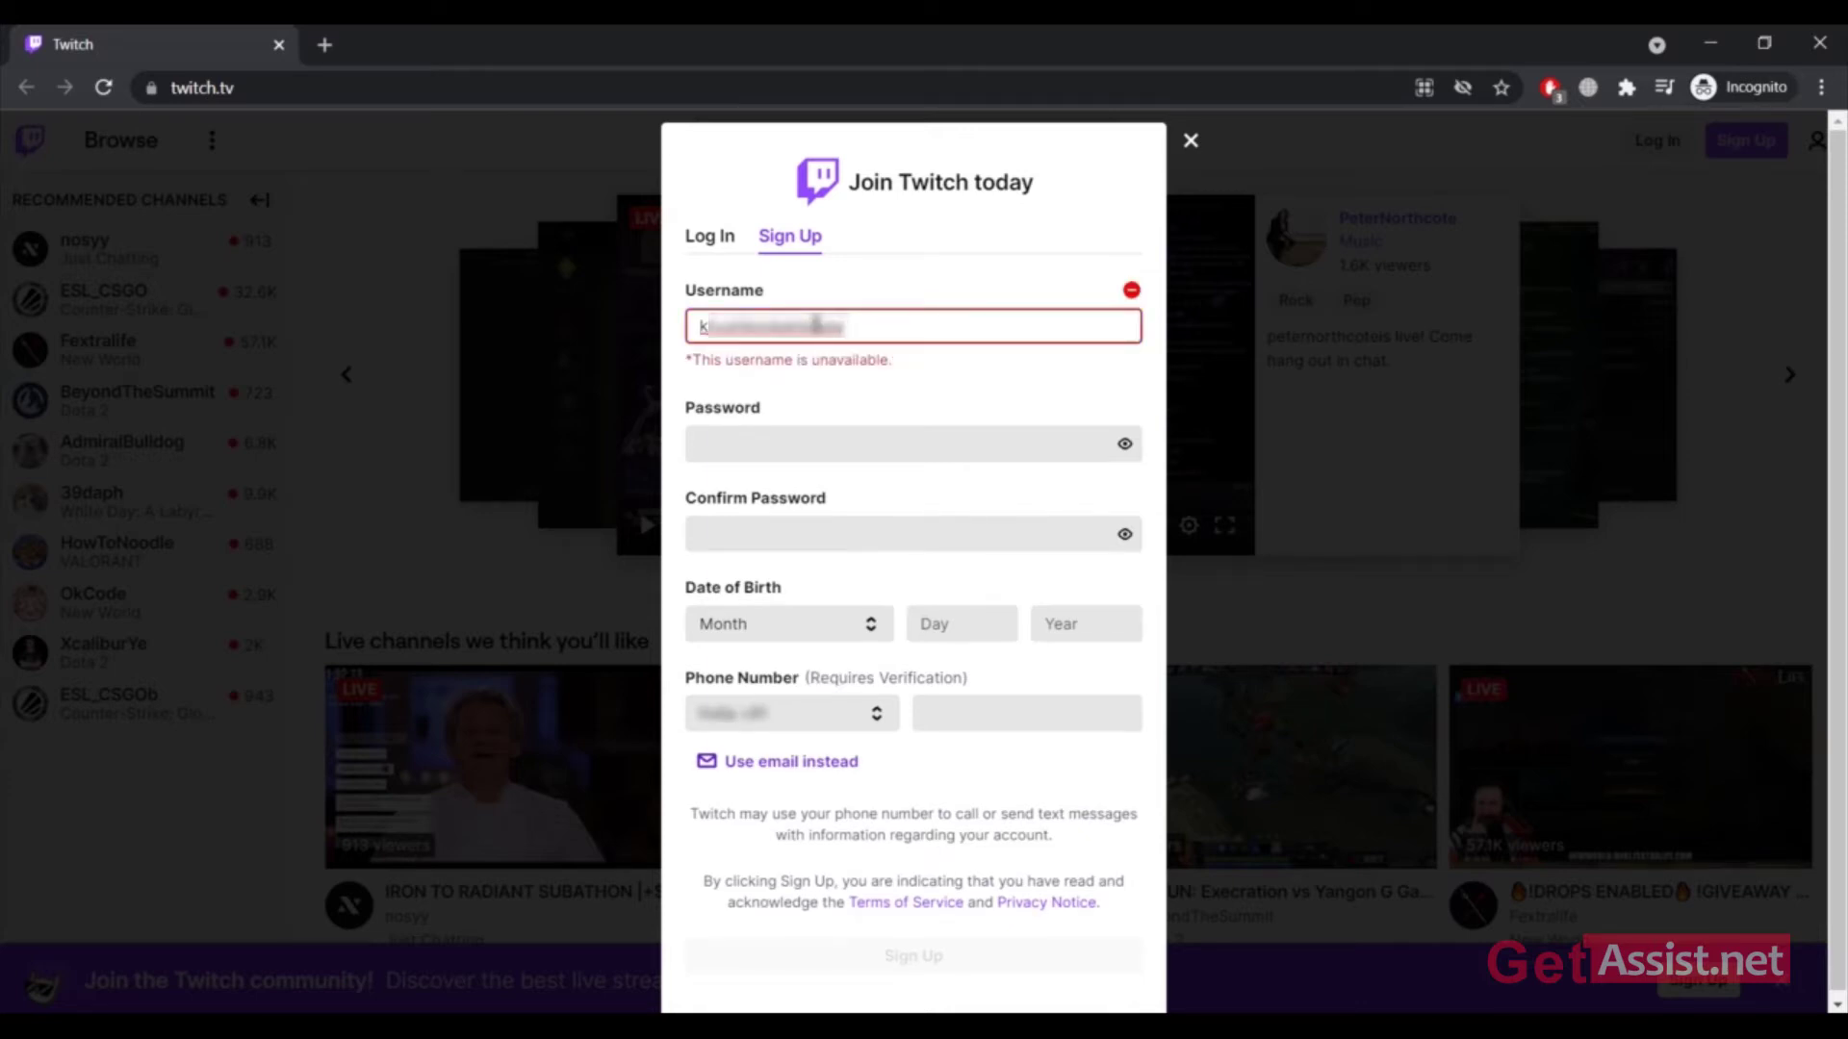
pyautogui.click(789, 470)
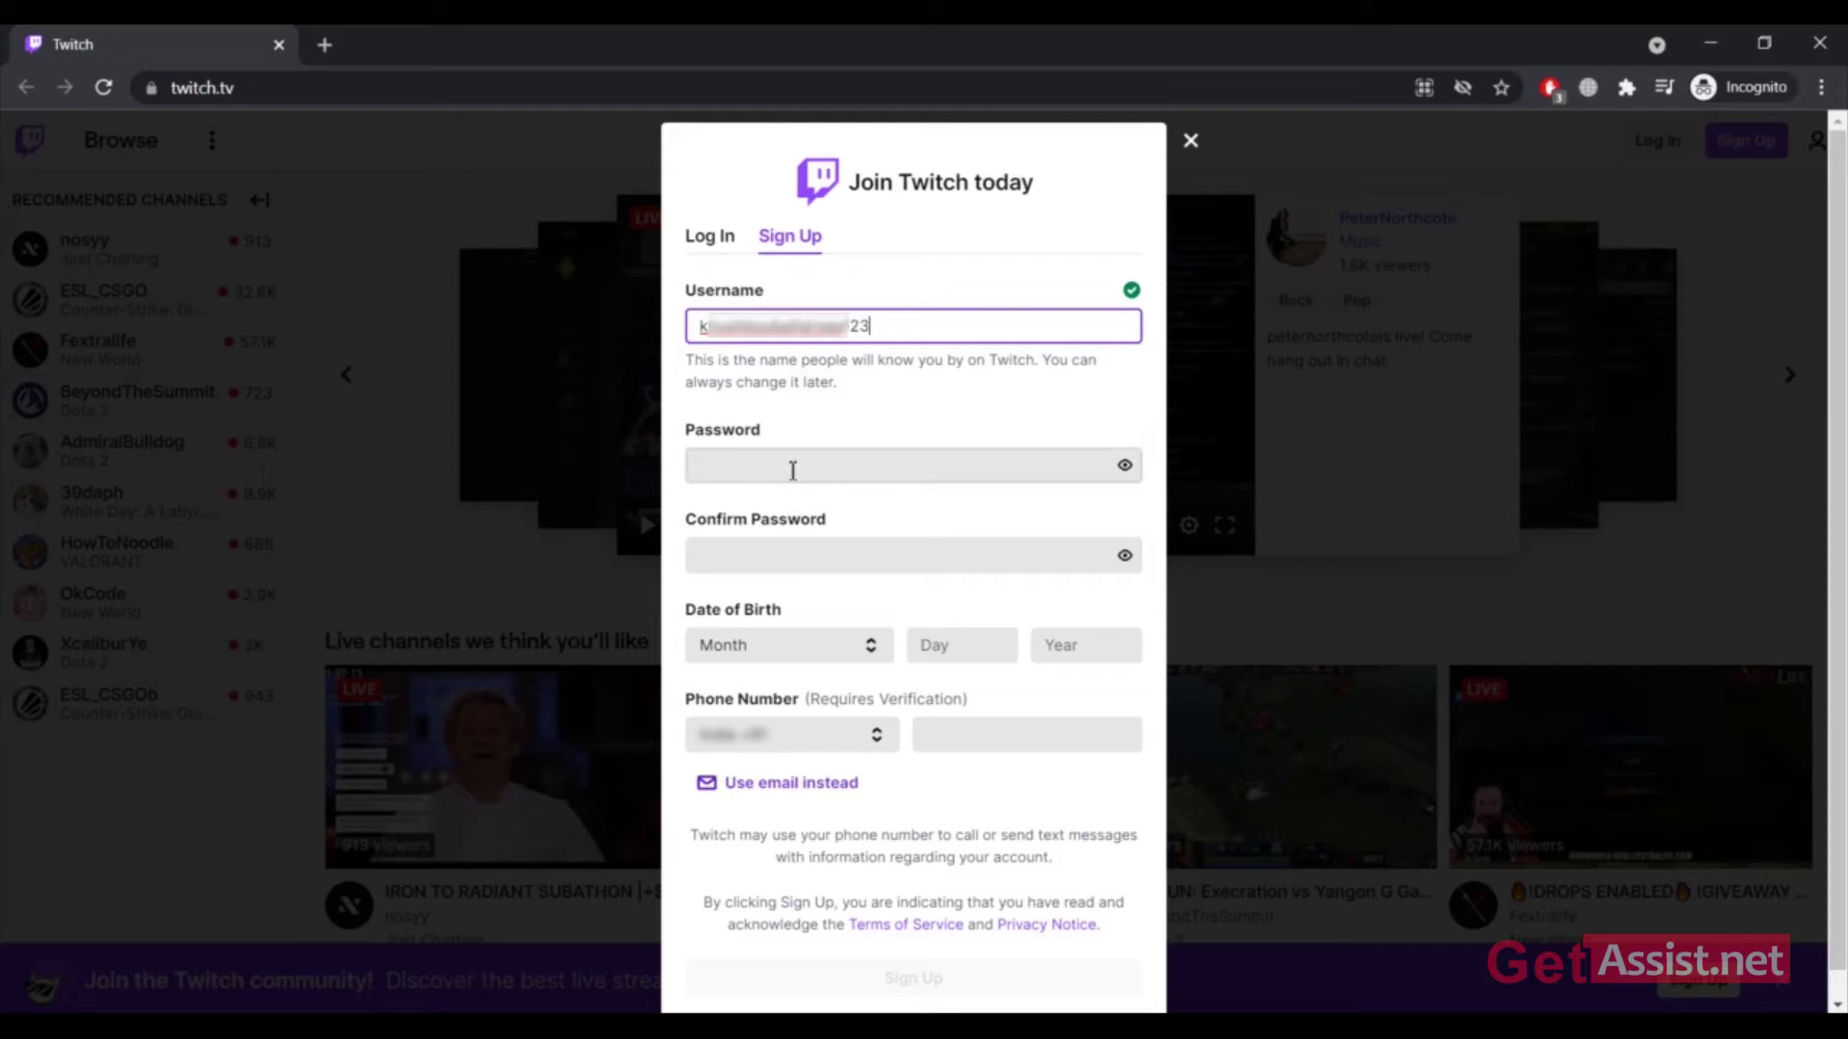
pyautogui.write('••')
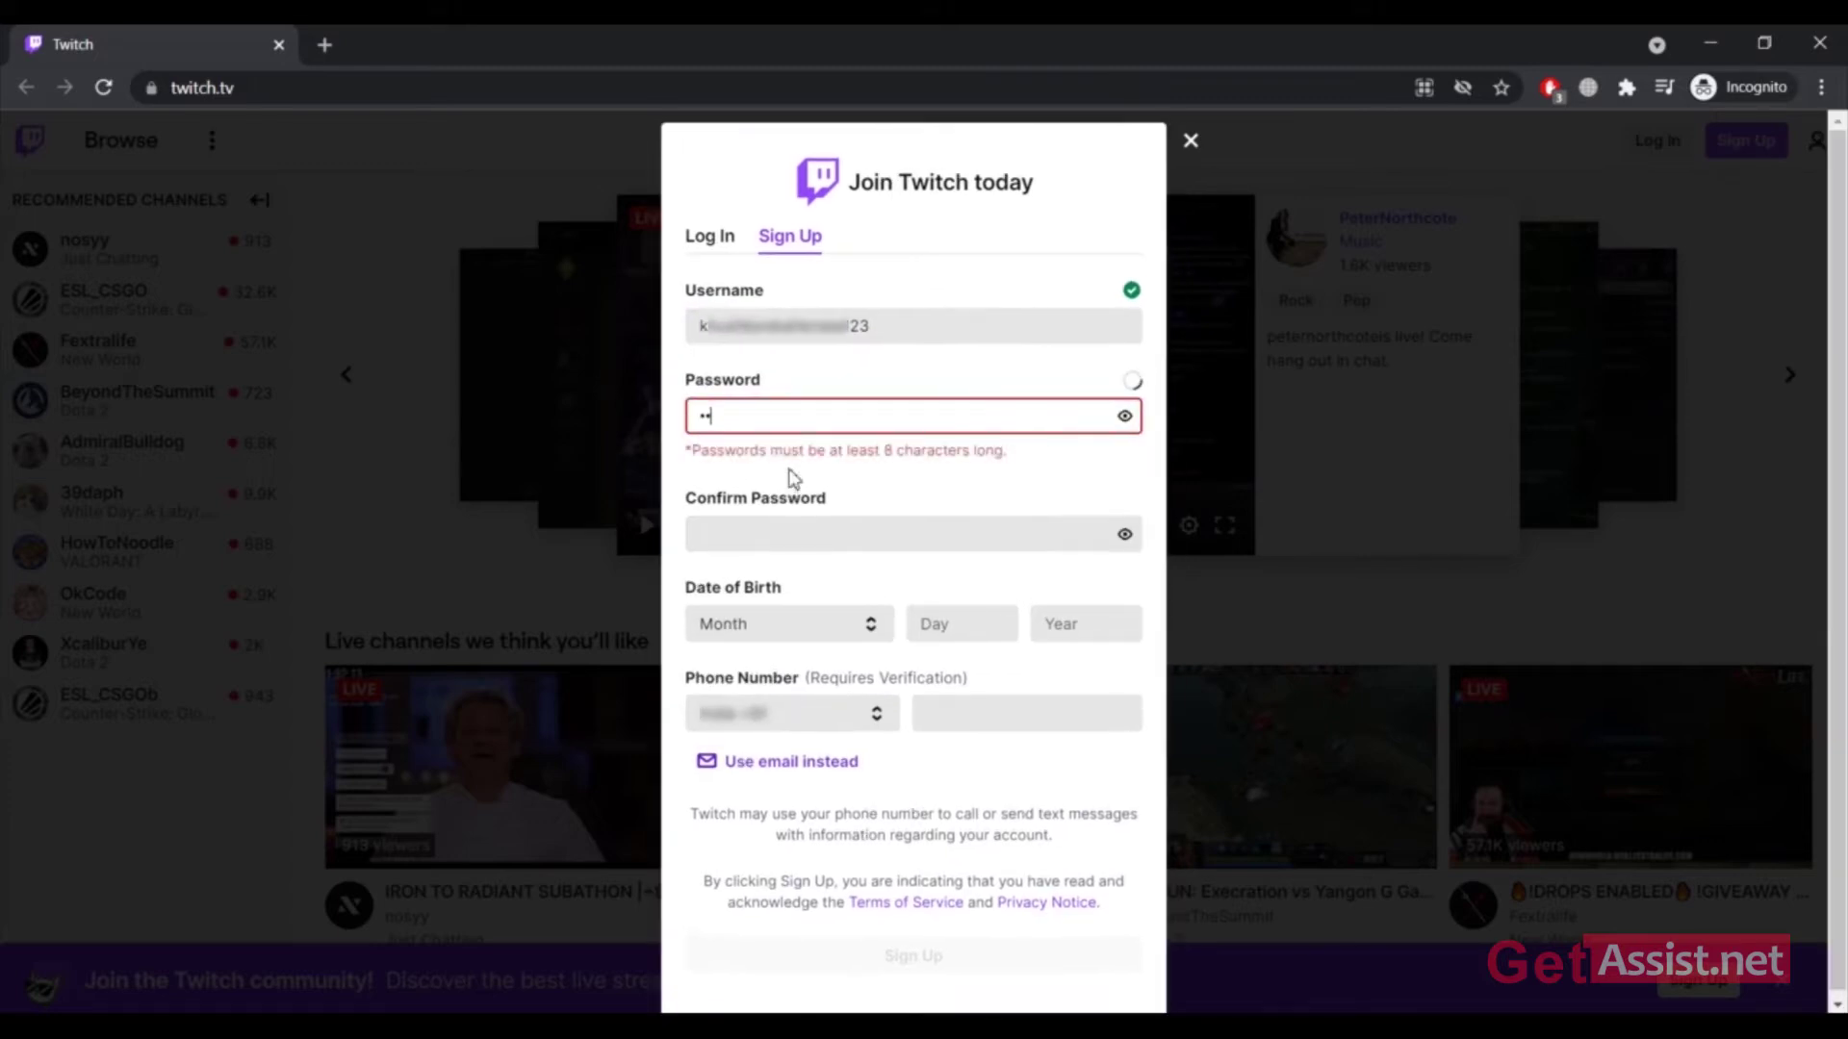
pyautogui.write('•')
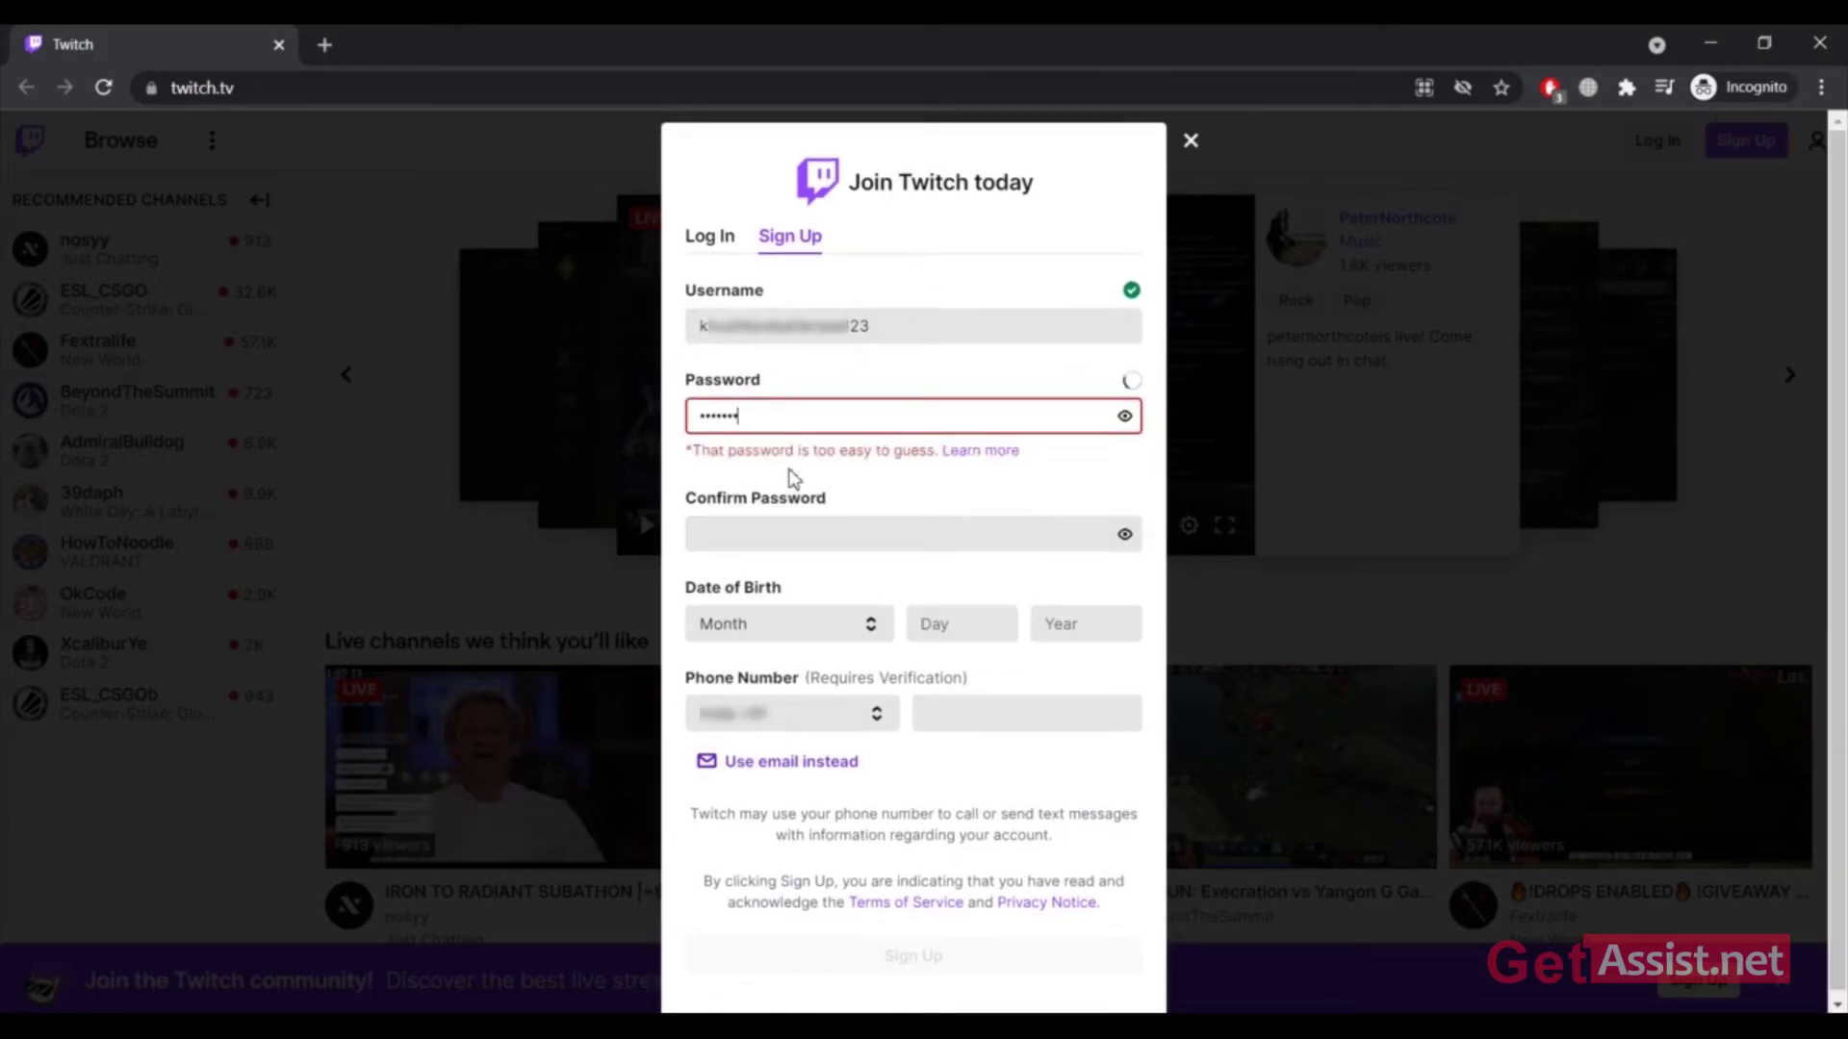
pyautogui.write('••••')
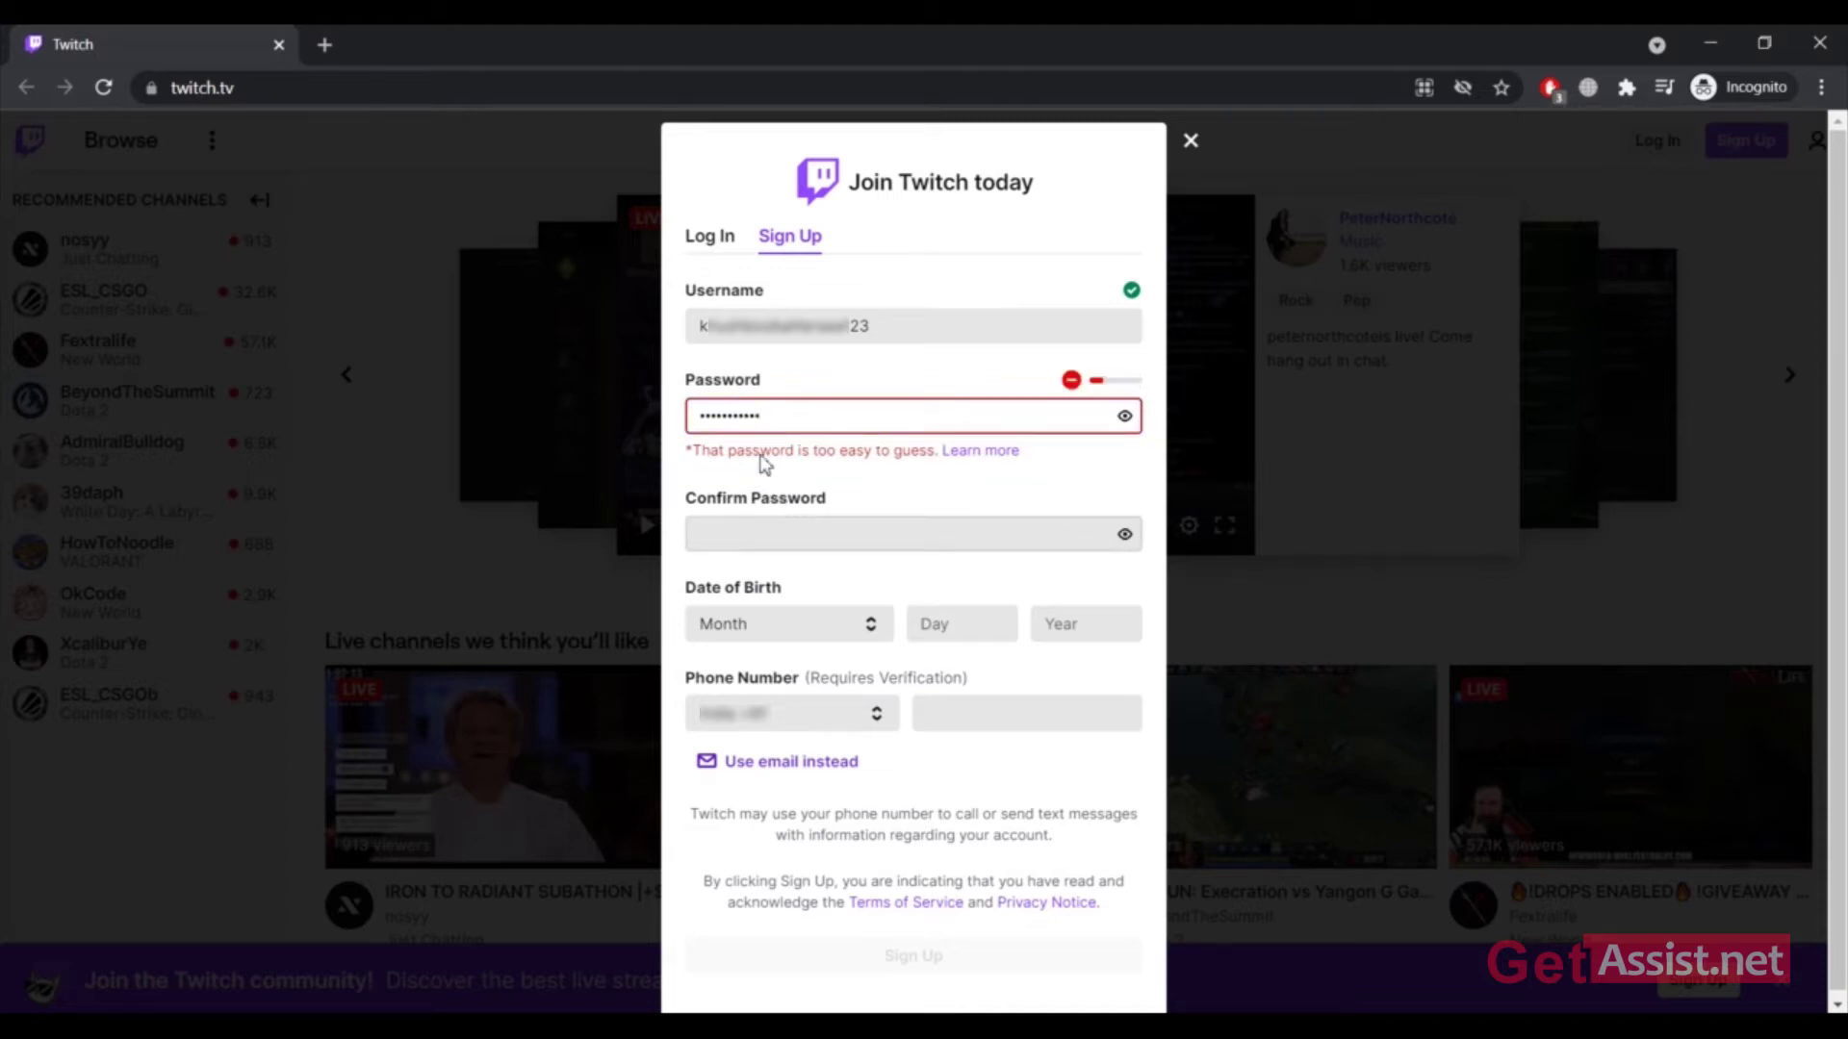
pyautogui.click(739, 534)
pyautogui.write('••••')
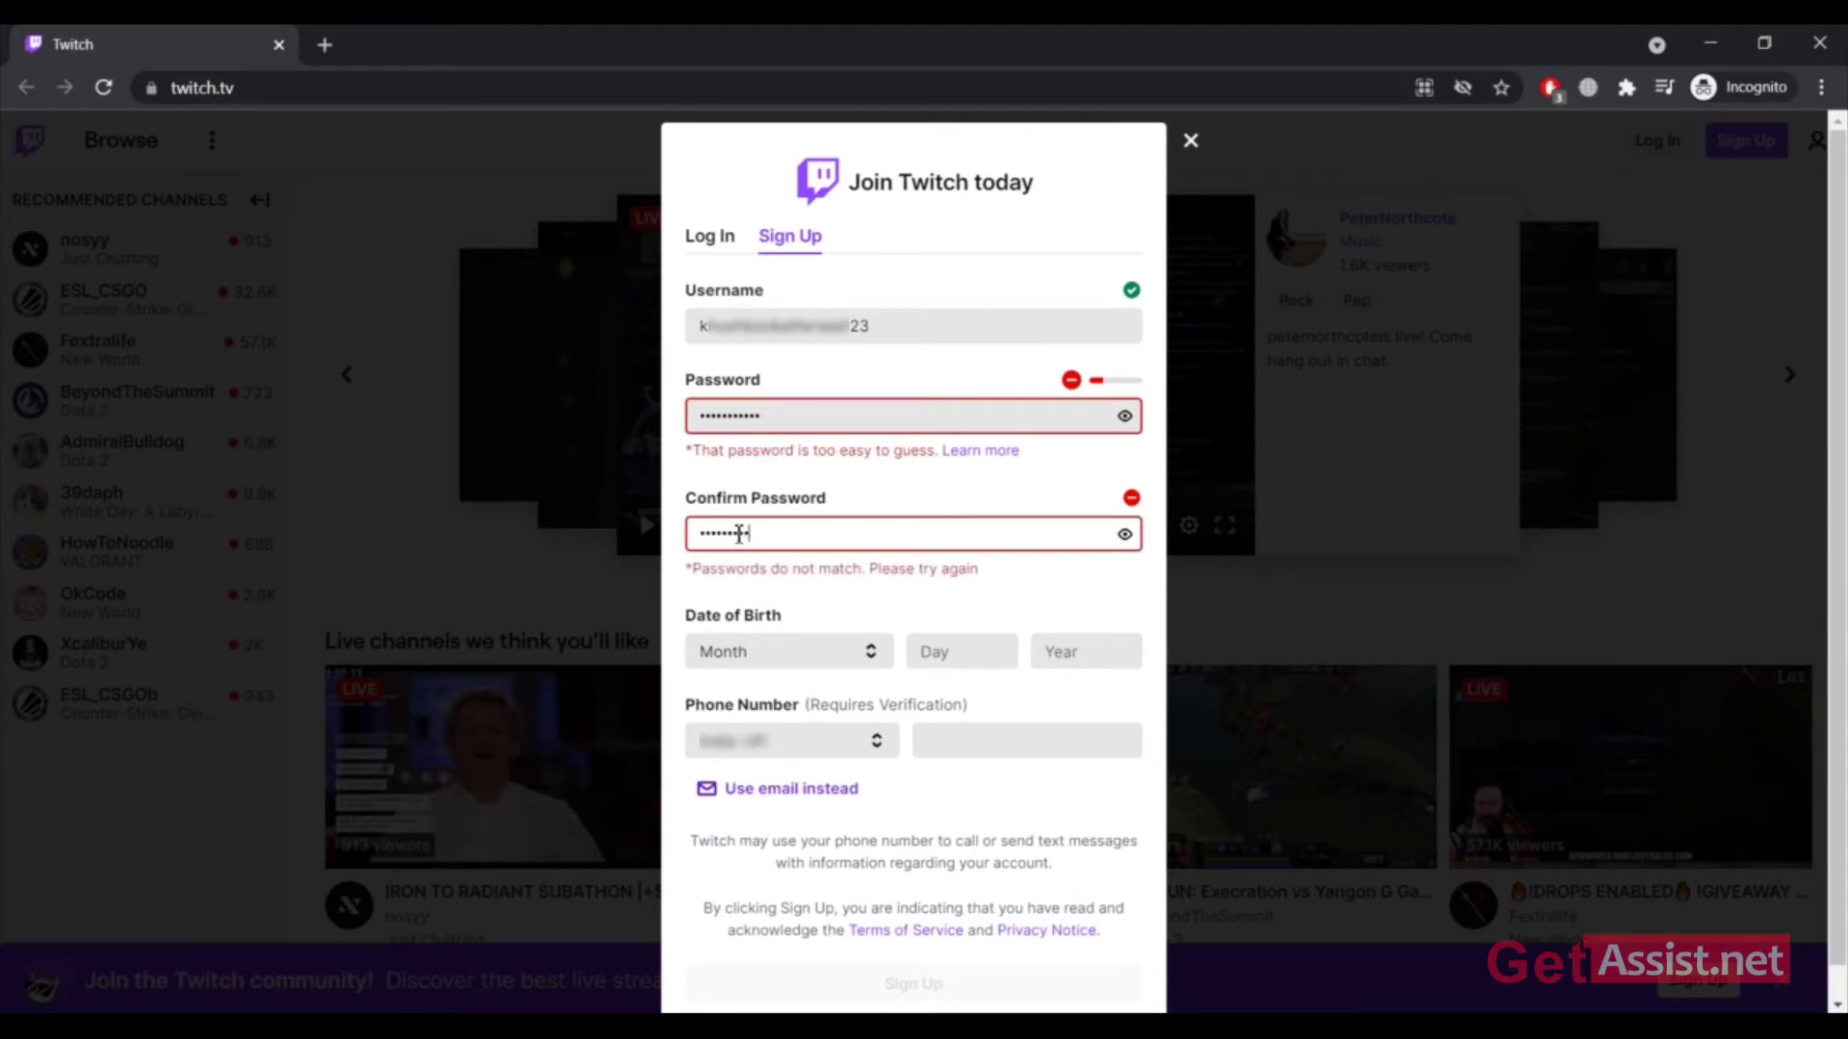
pyautogui.write('•')
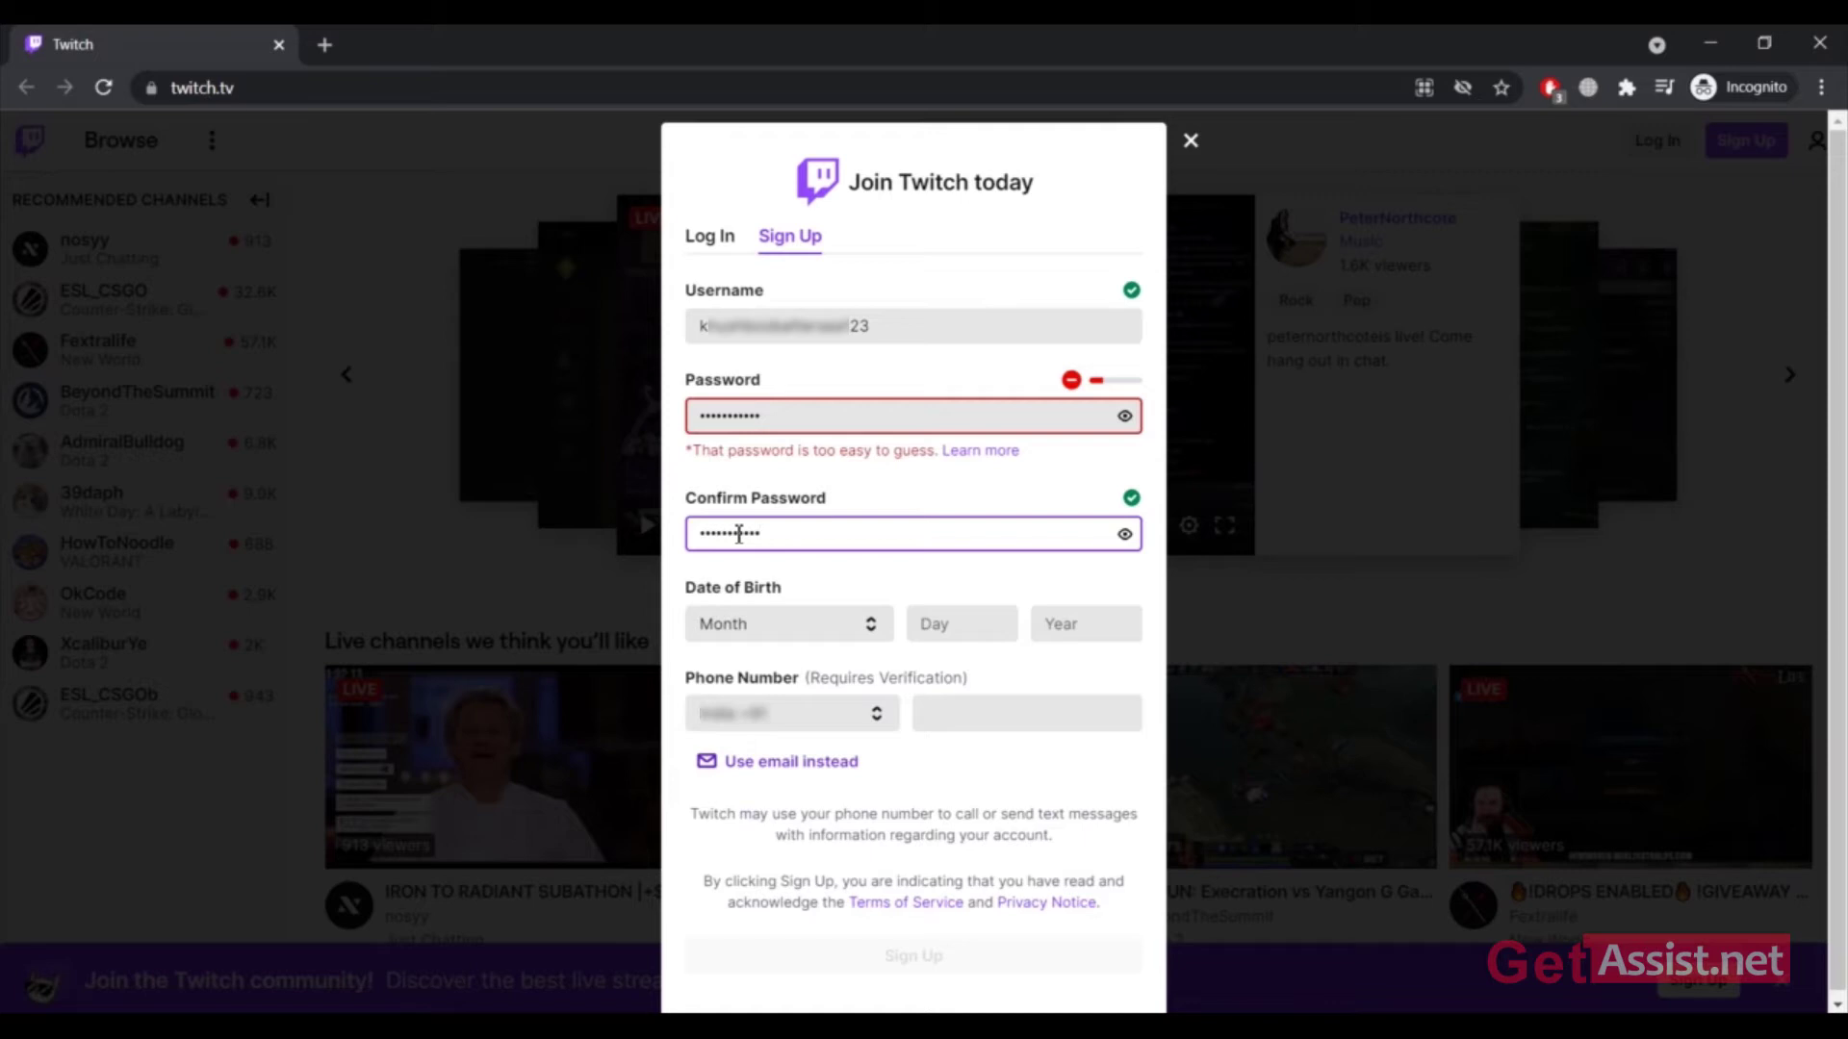
# Step: Fill in the birth date as July 6, 1993
pyautogui.click(751, 628)
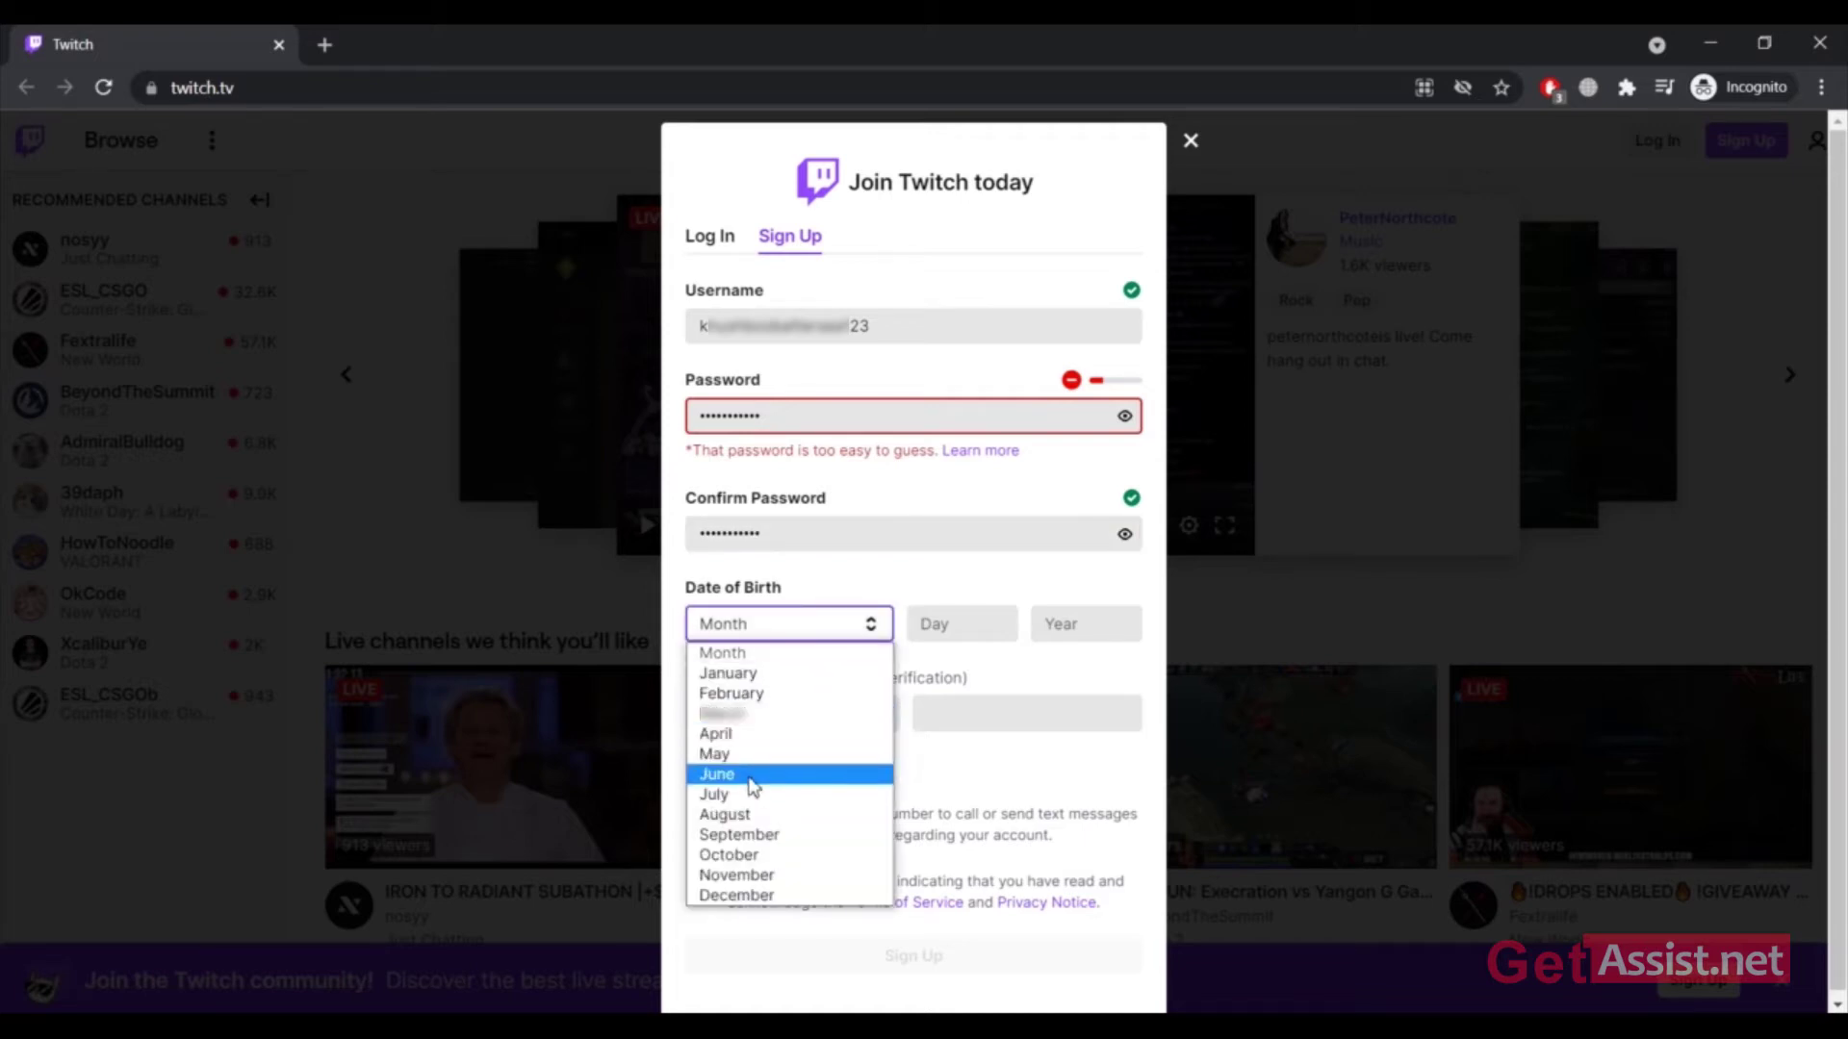
pyautogui.click(753, 796)
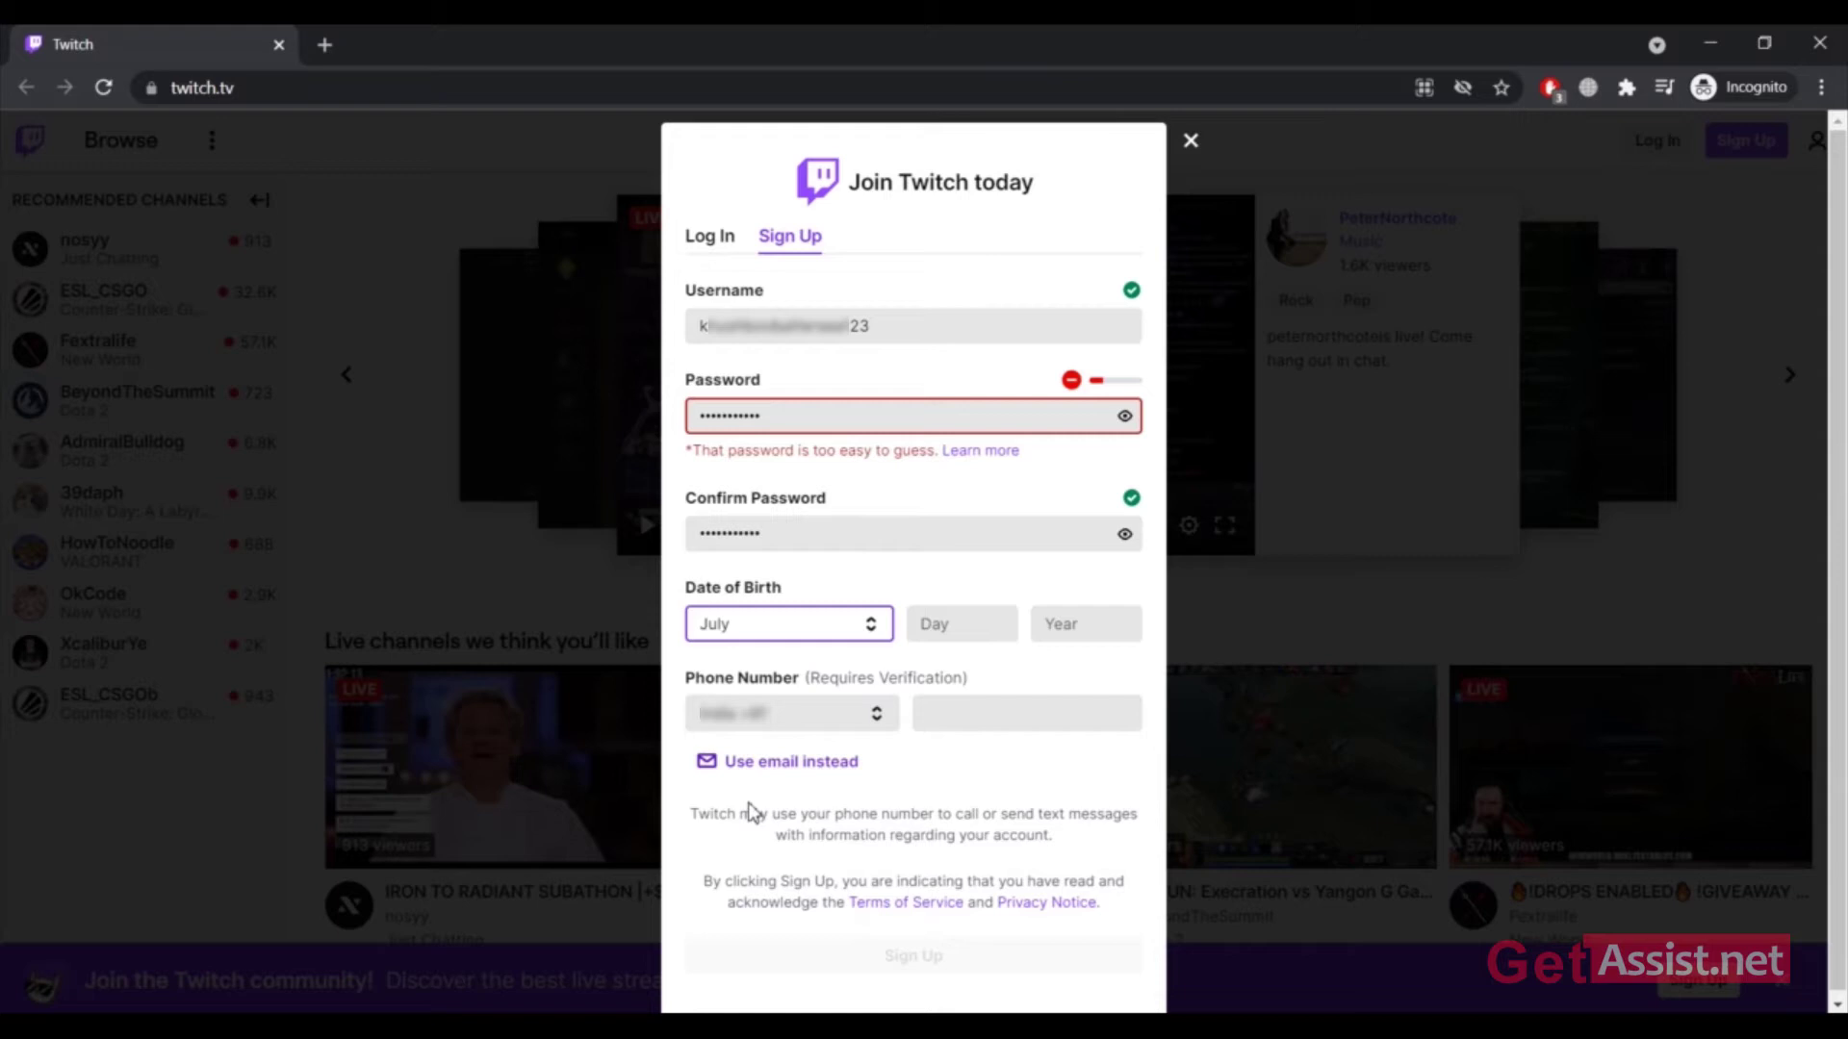
pyautogui.click(948, 626)
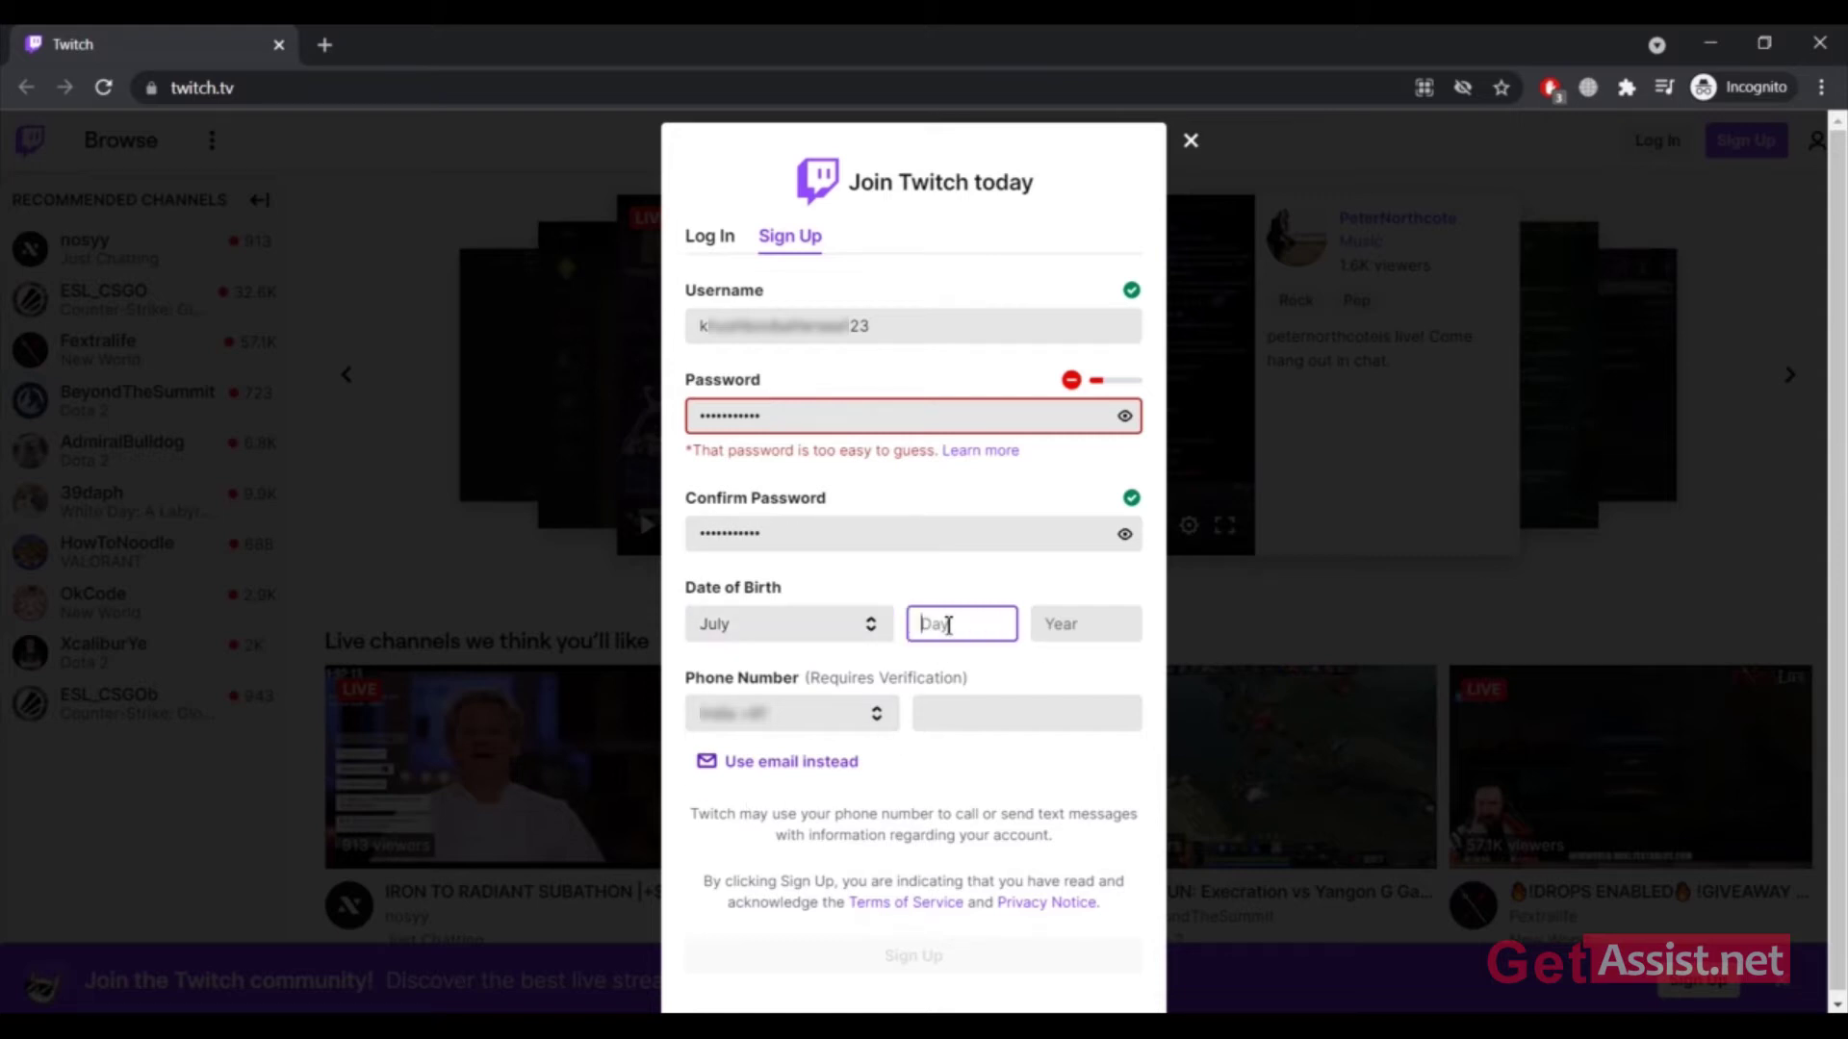
pyautogui.click(1057, 637)
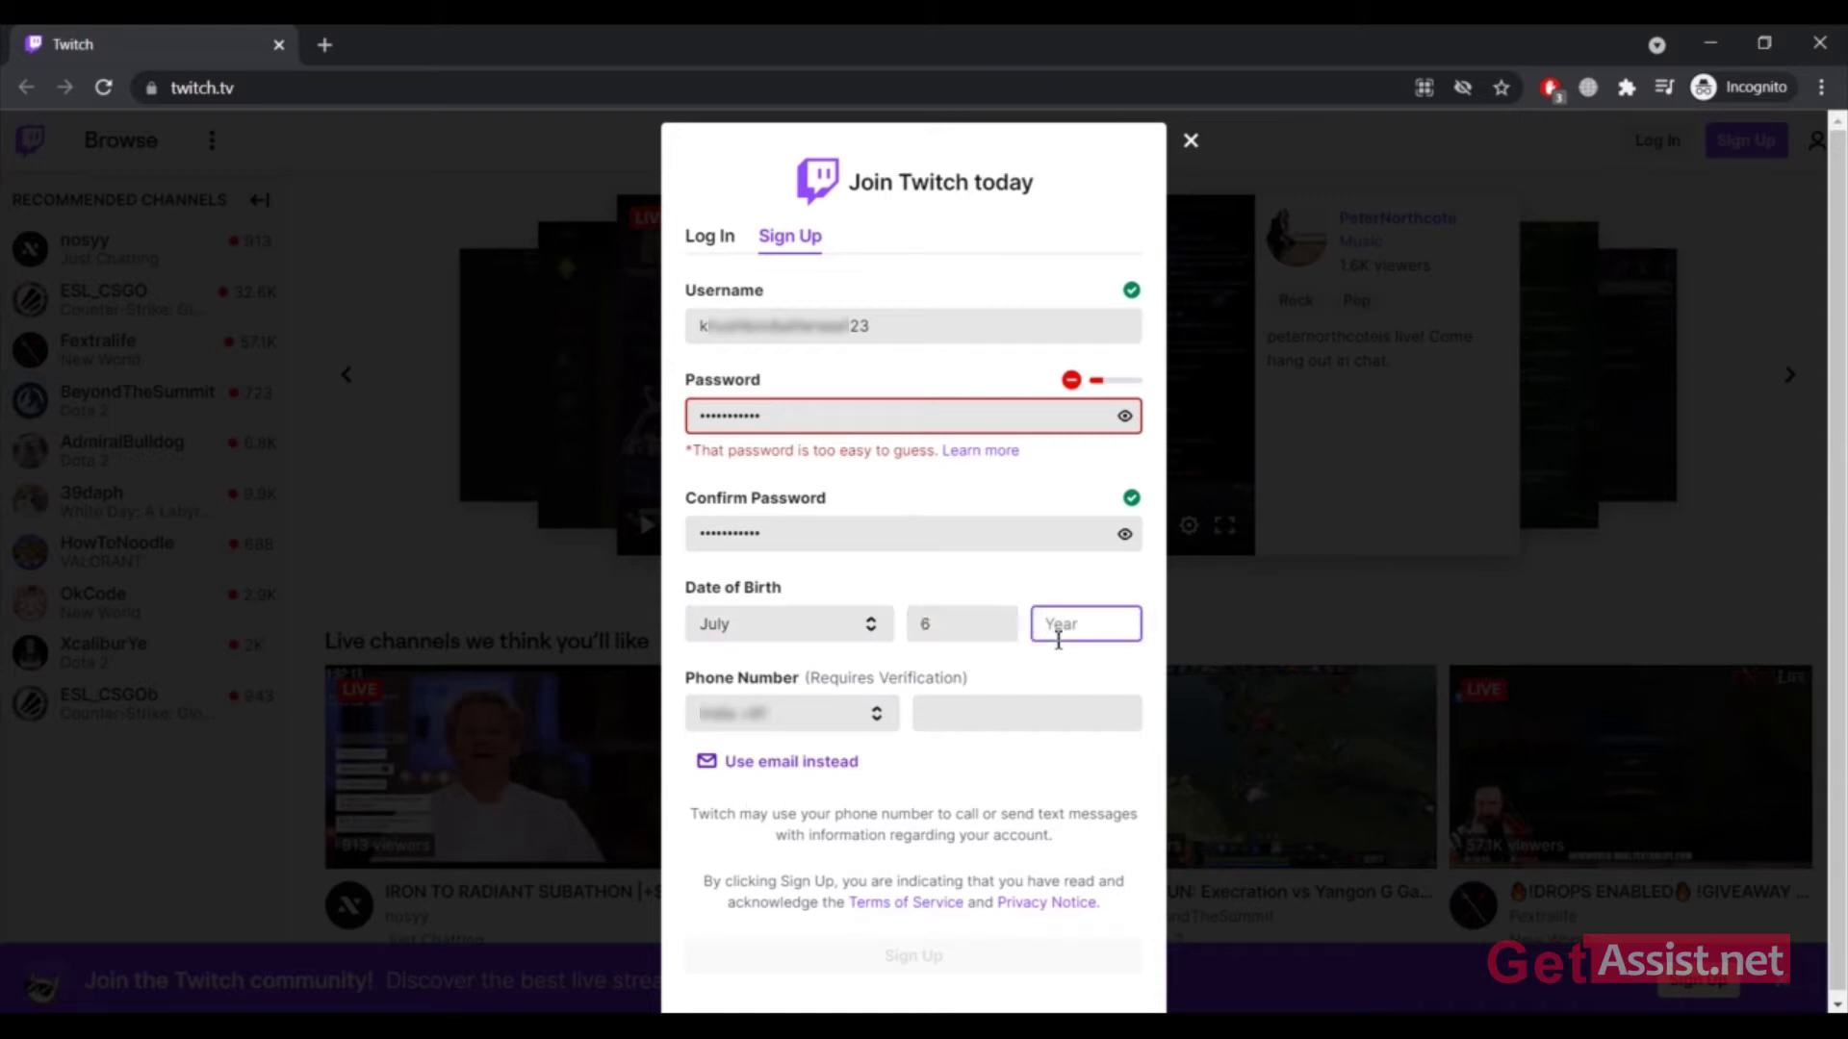
pyautogui.write('1993')
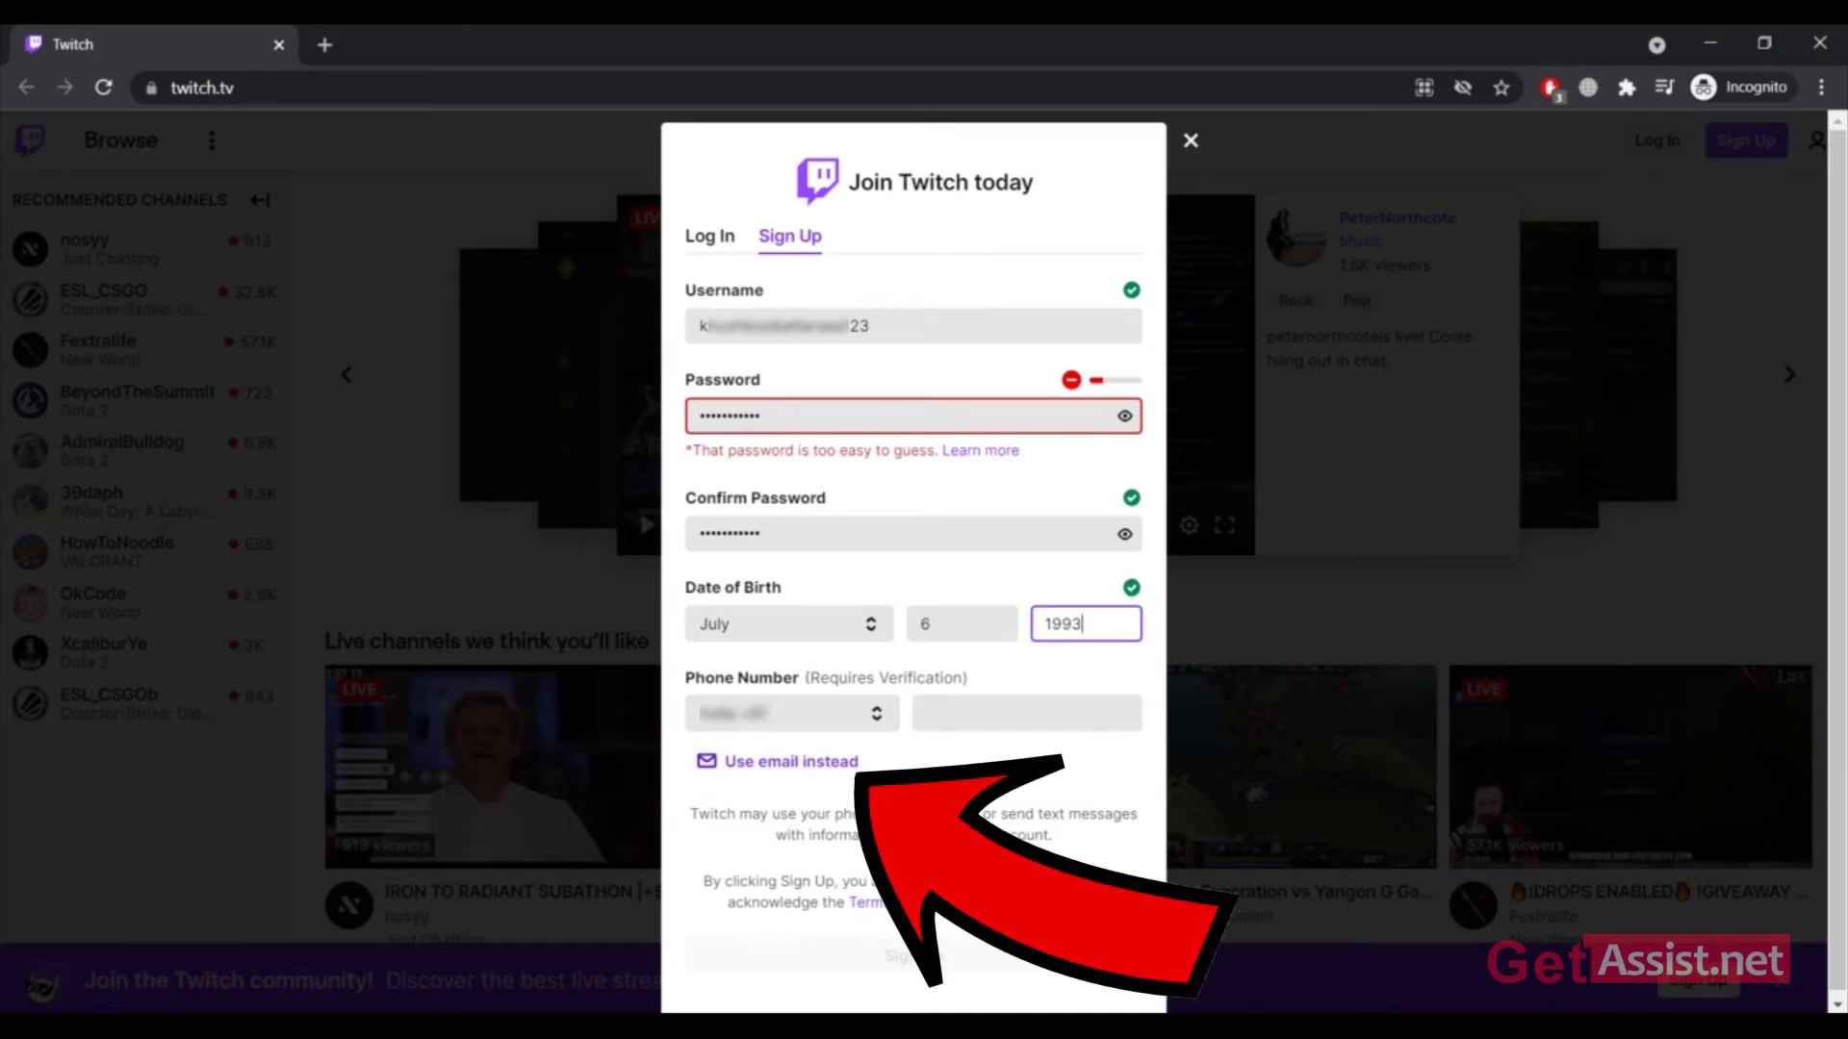
# Step: Switch the sign-up to email and enter the account's Gmail address
pyautogui.click(821, 769)
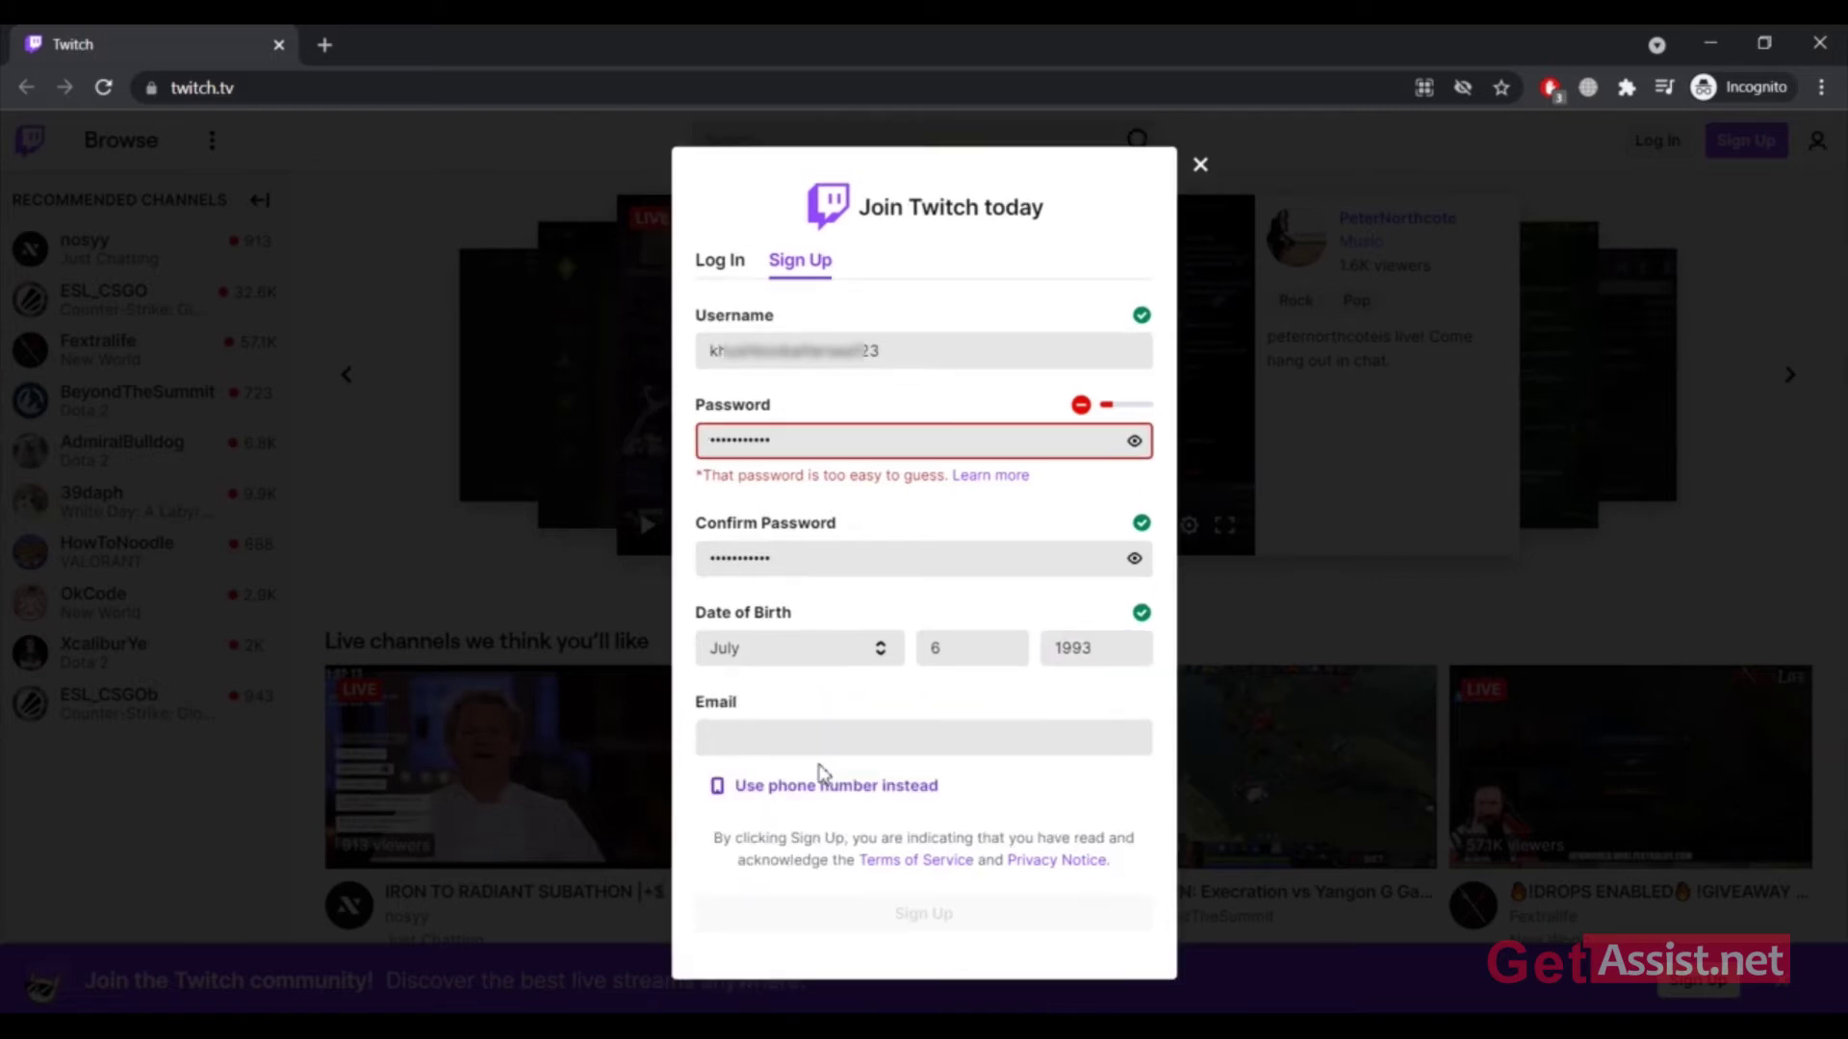
pyautogui.click(796, 731)
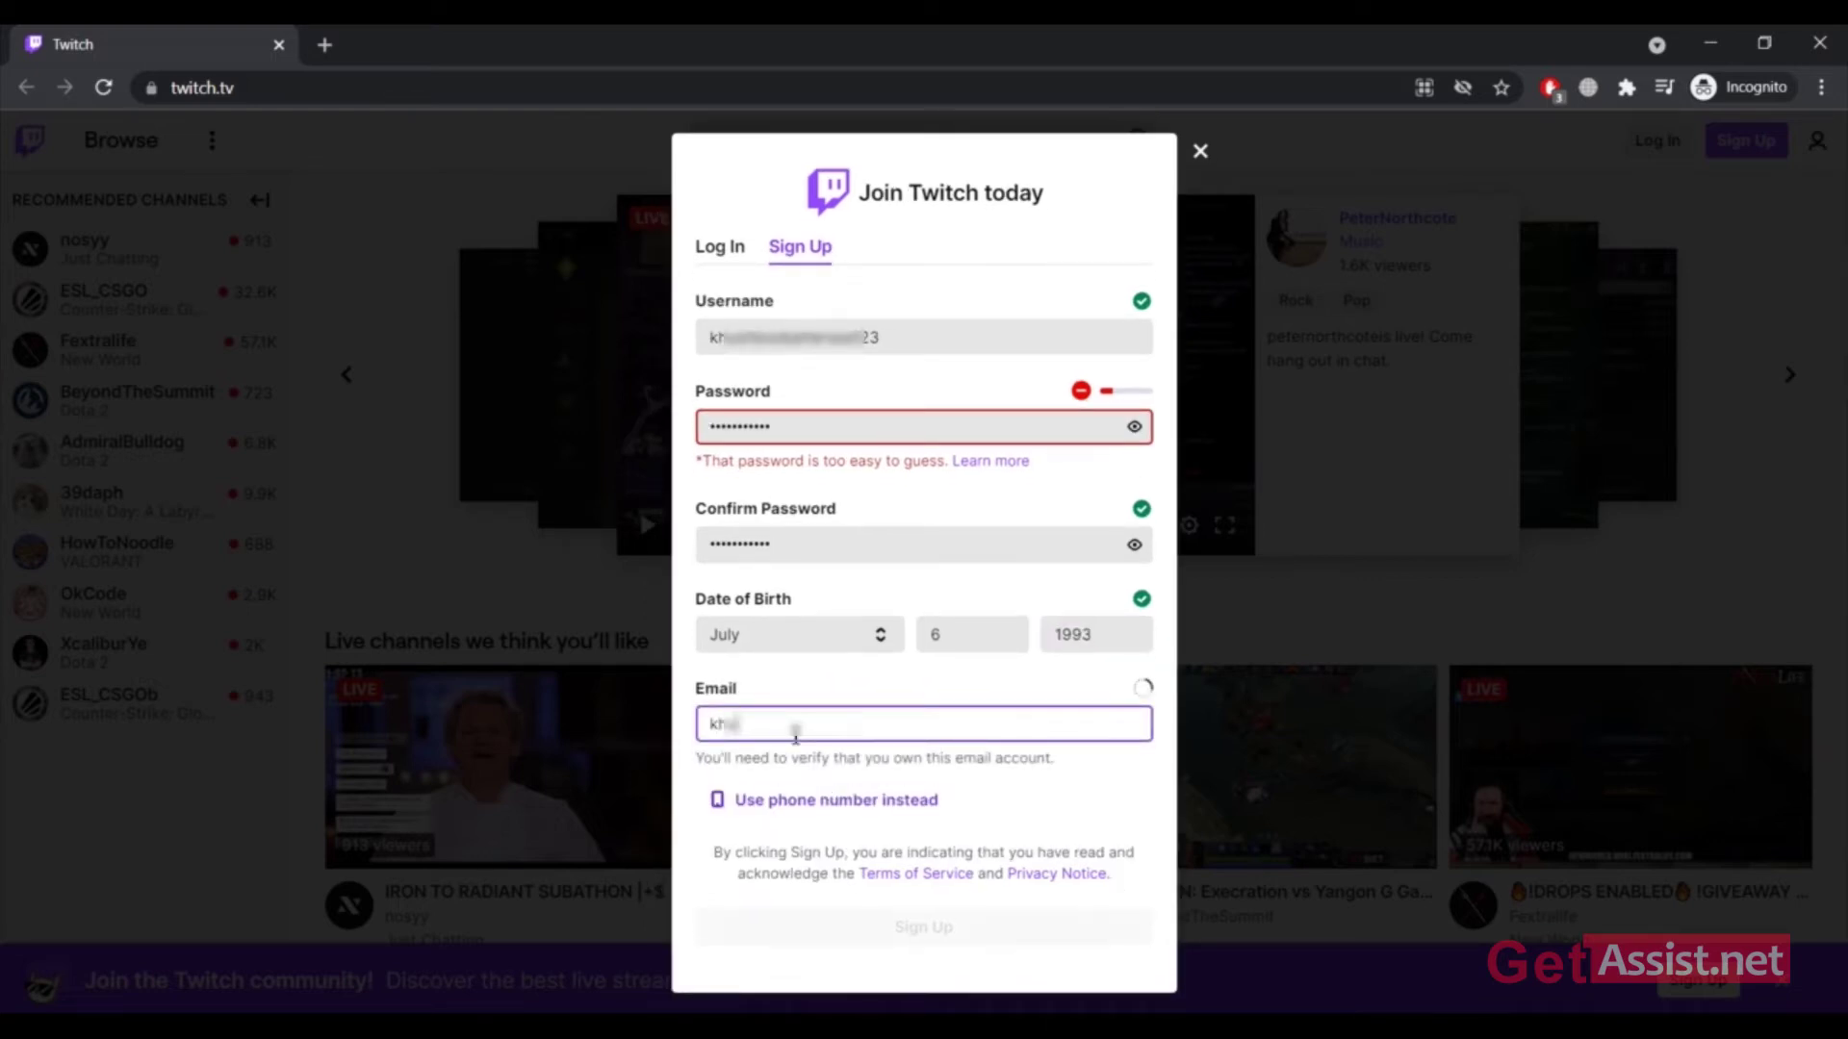
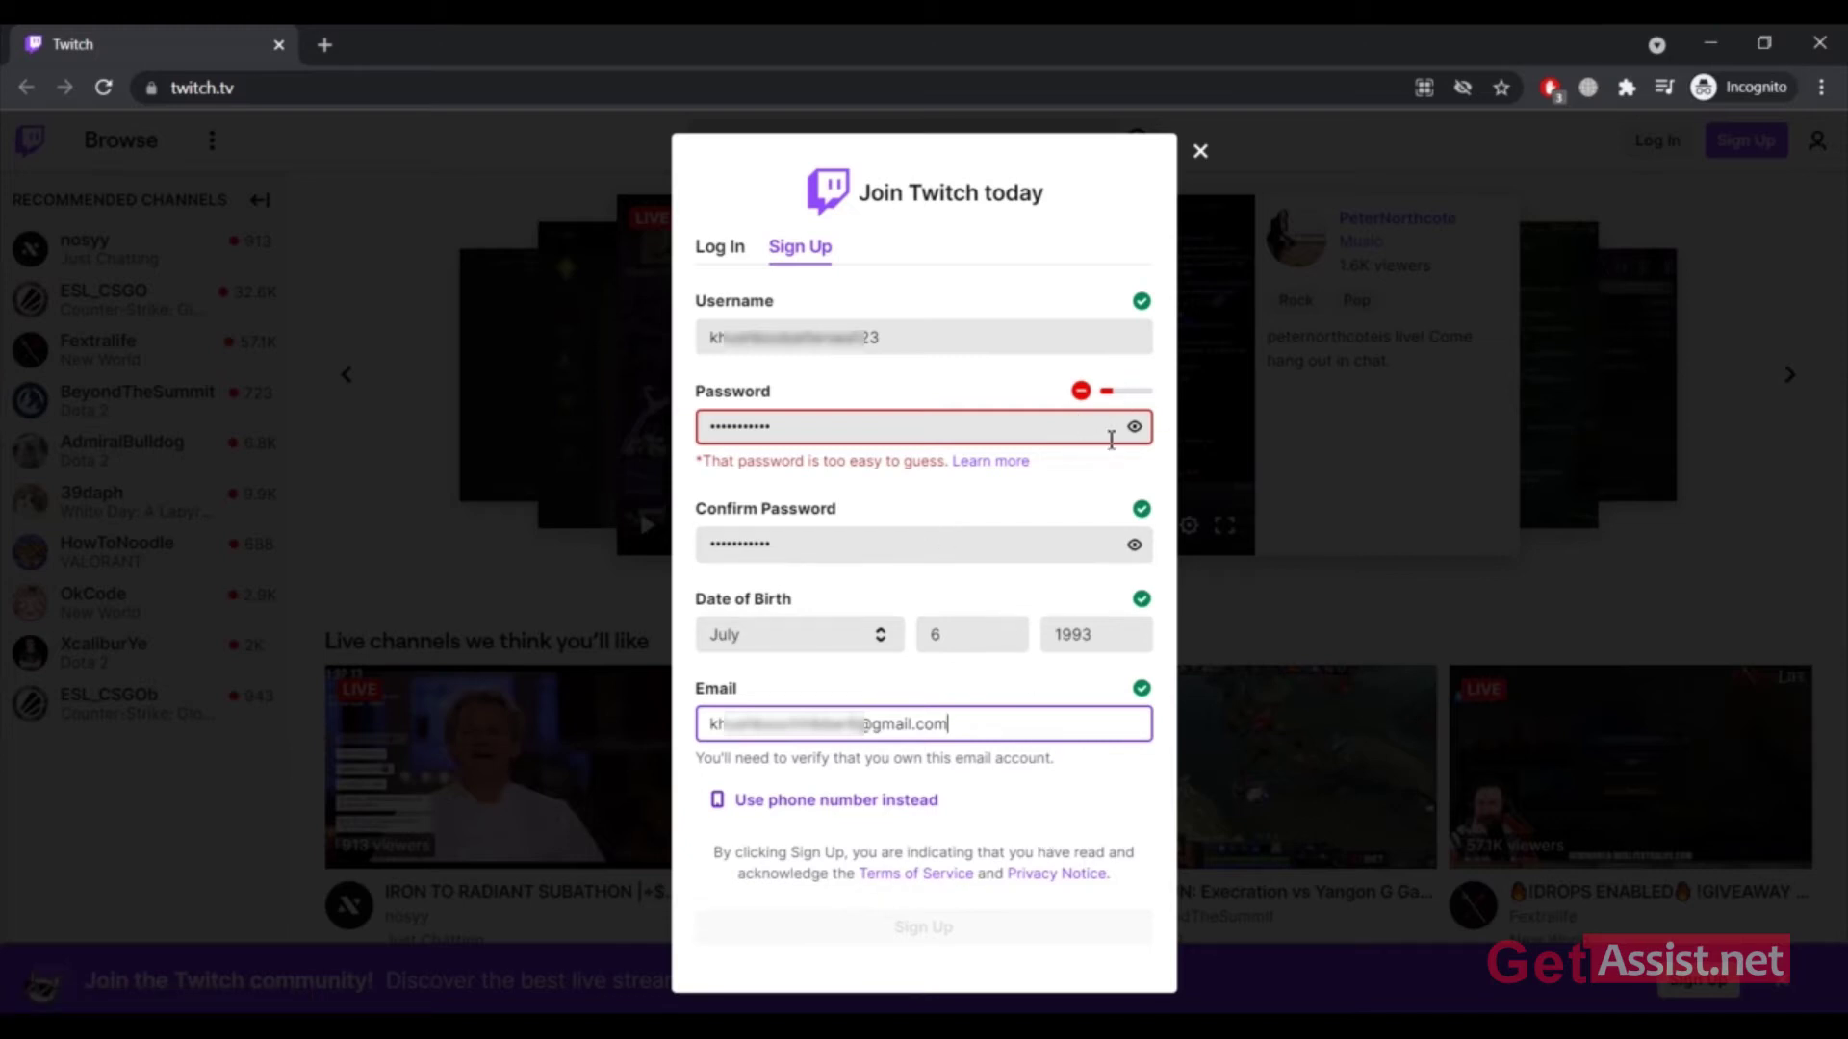
# Step: Clear both password fields, put in a stronger matching password, and submit the sign-up
pyautogui.click(781, 435)
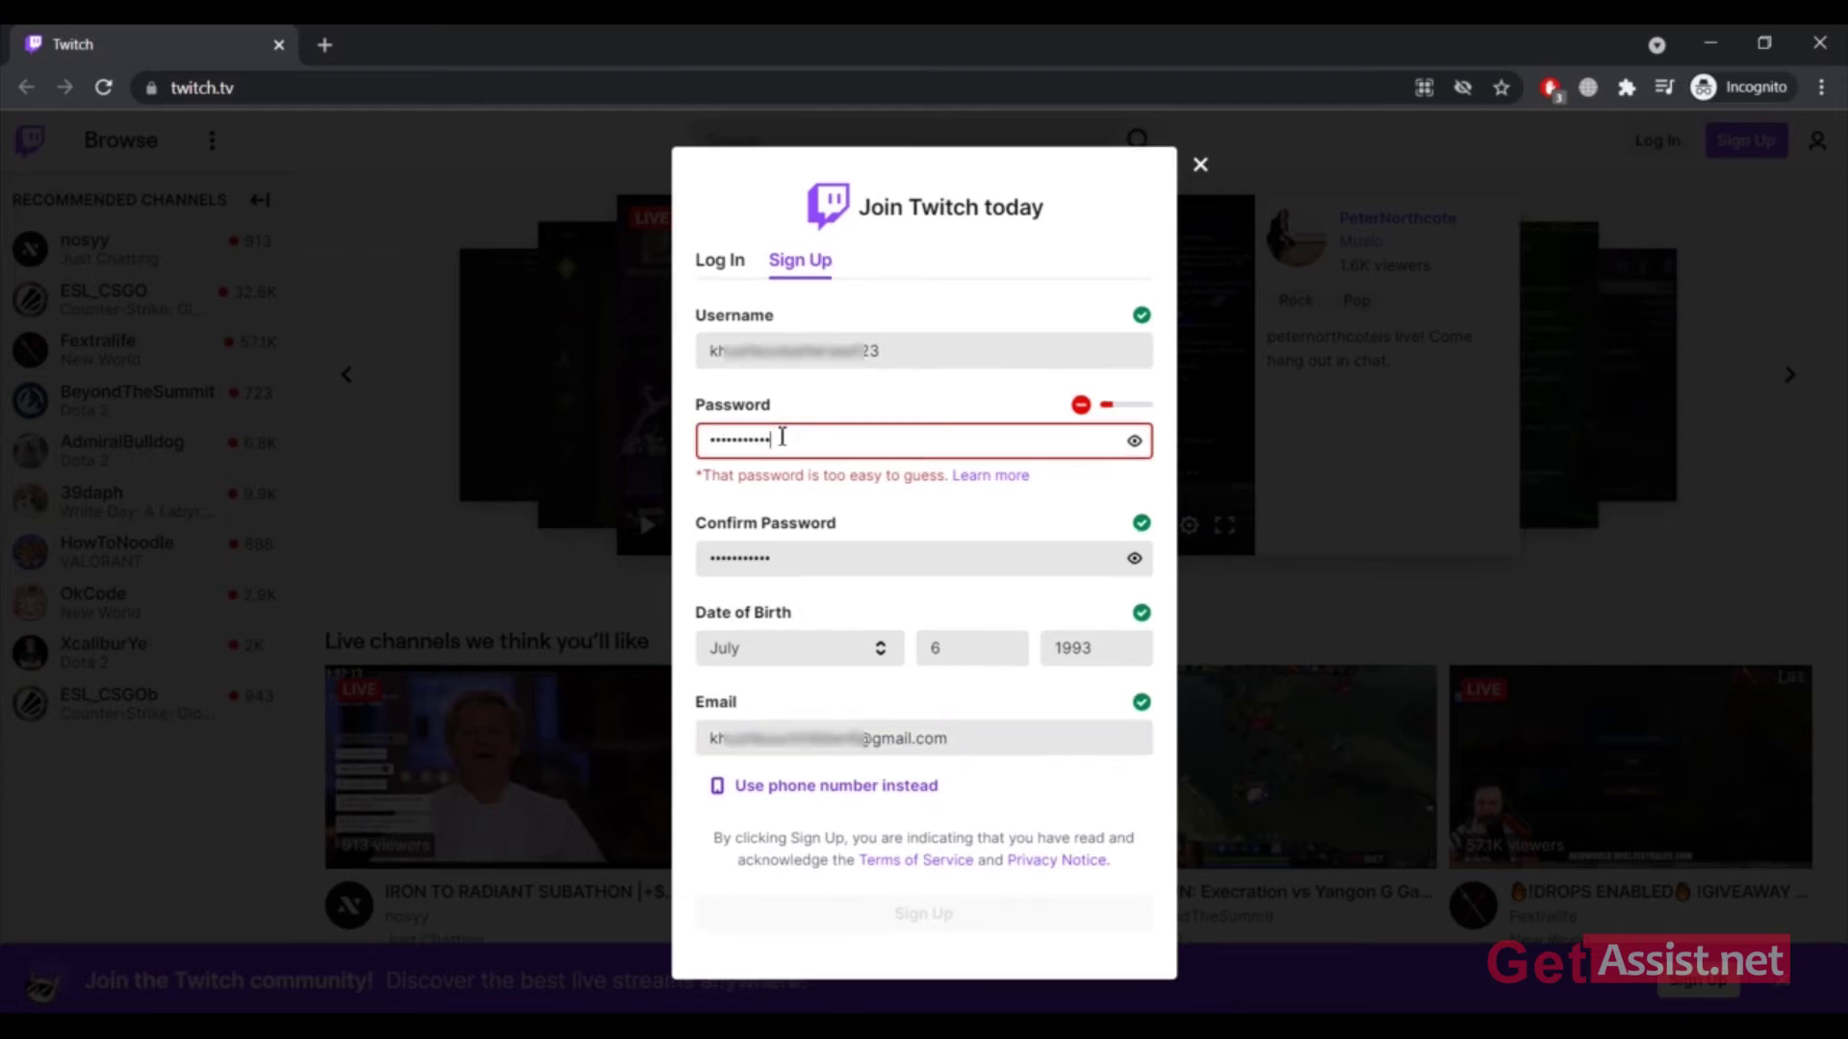
pyautogui.moveTo(782, 437); pyautogui.dragTo(678, 448)
pyautogui.press('BackSpace')
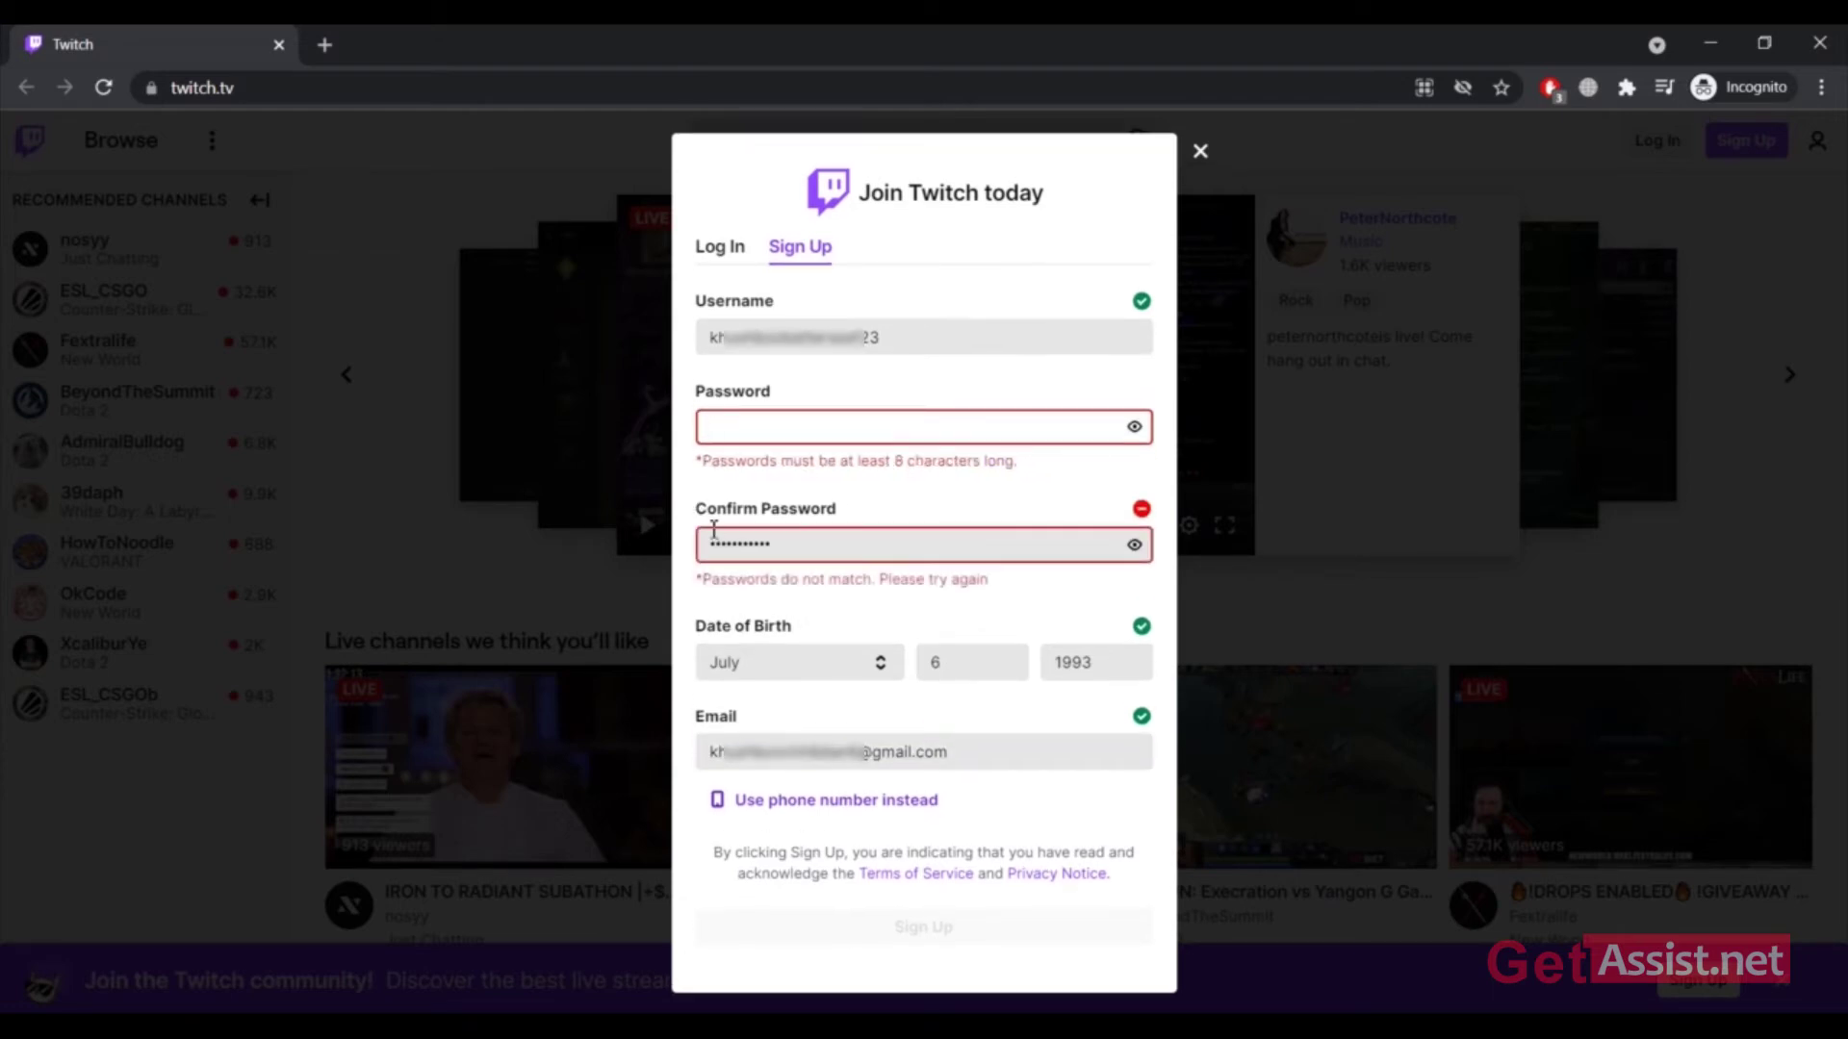
pyautogui.click(797, 544)
pyautogui.moveTo(797, 545); pyautogui.dragTo(640, 556)
pyautogui.press('BackSpace')
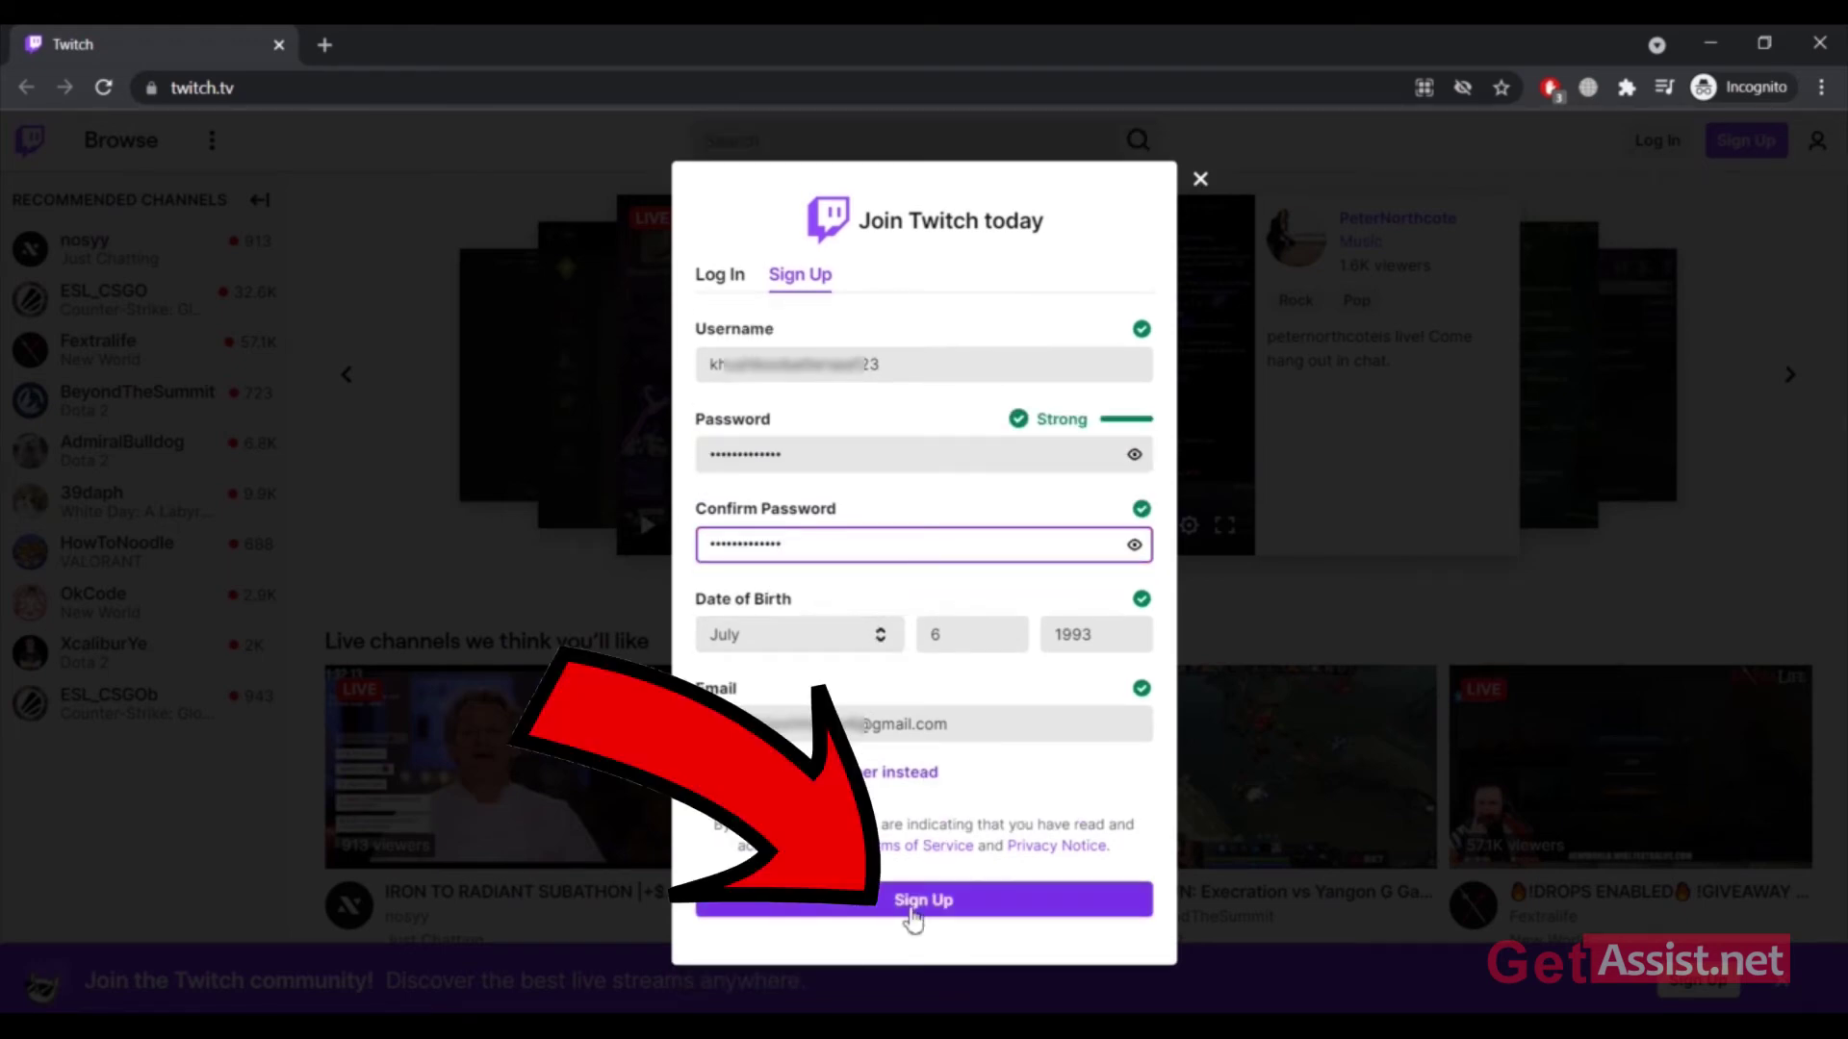
pyautogui.click(898, 910)
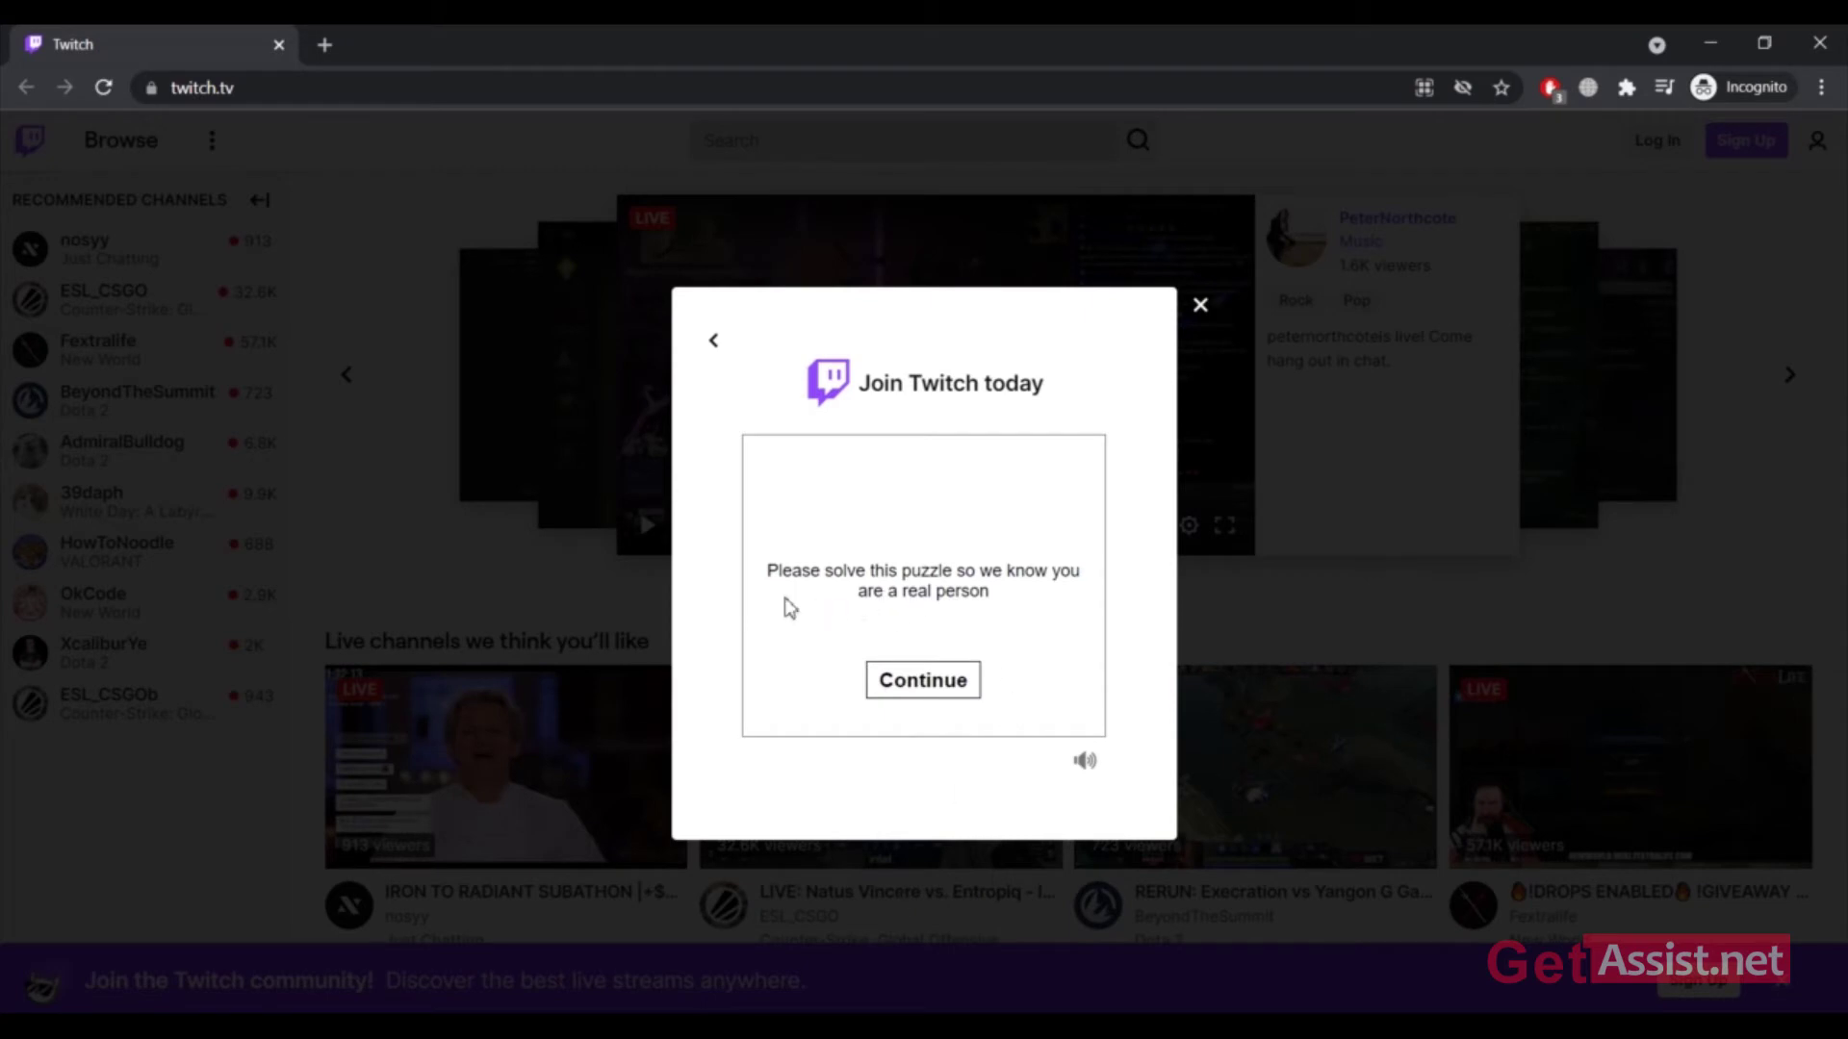
# Step: Pick the koala picture in each of the three puzzle rounds
pyautogui.click(951, 691)
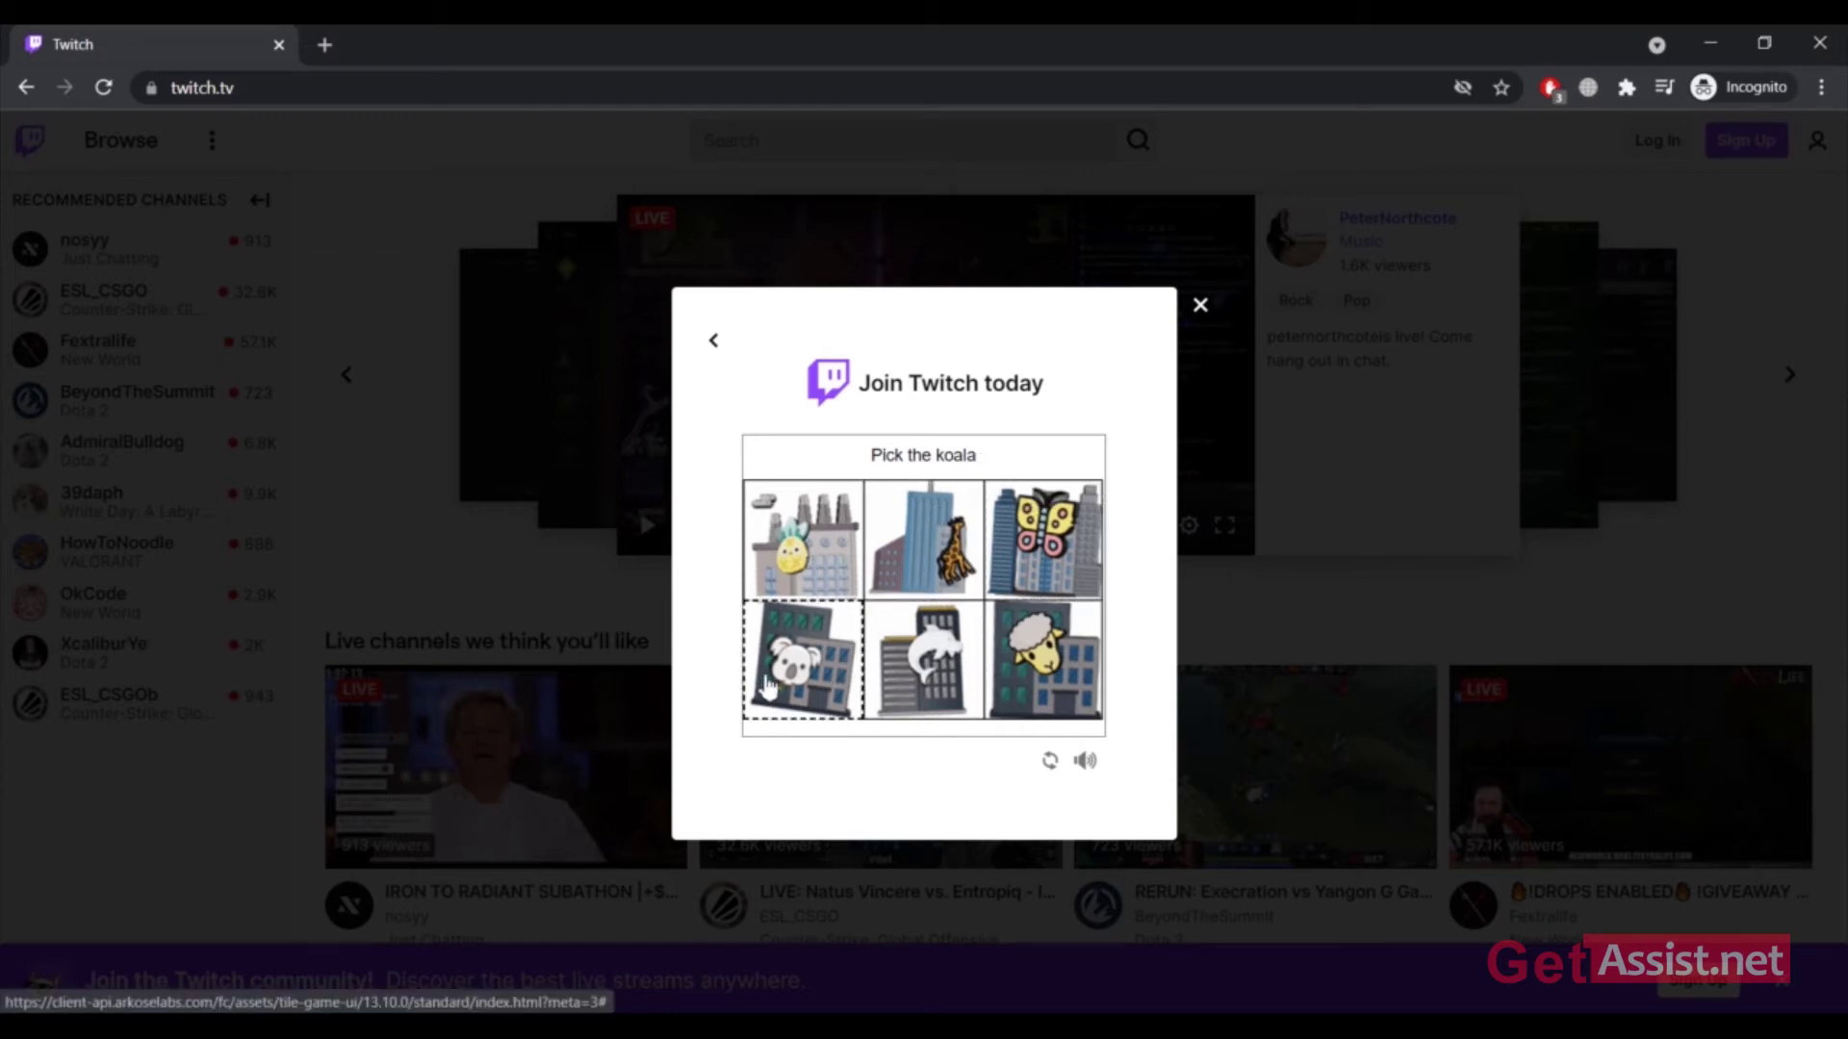
pyautogui.click(816, 667)
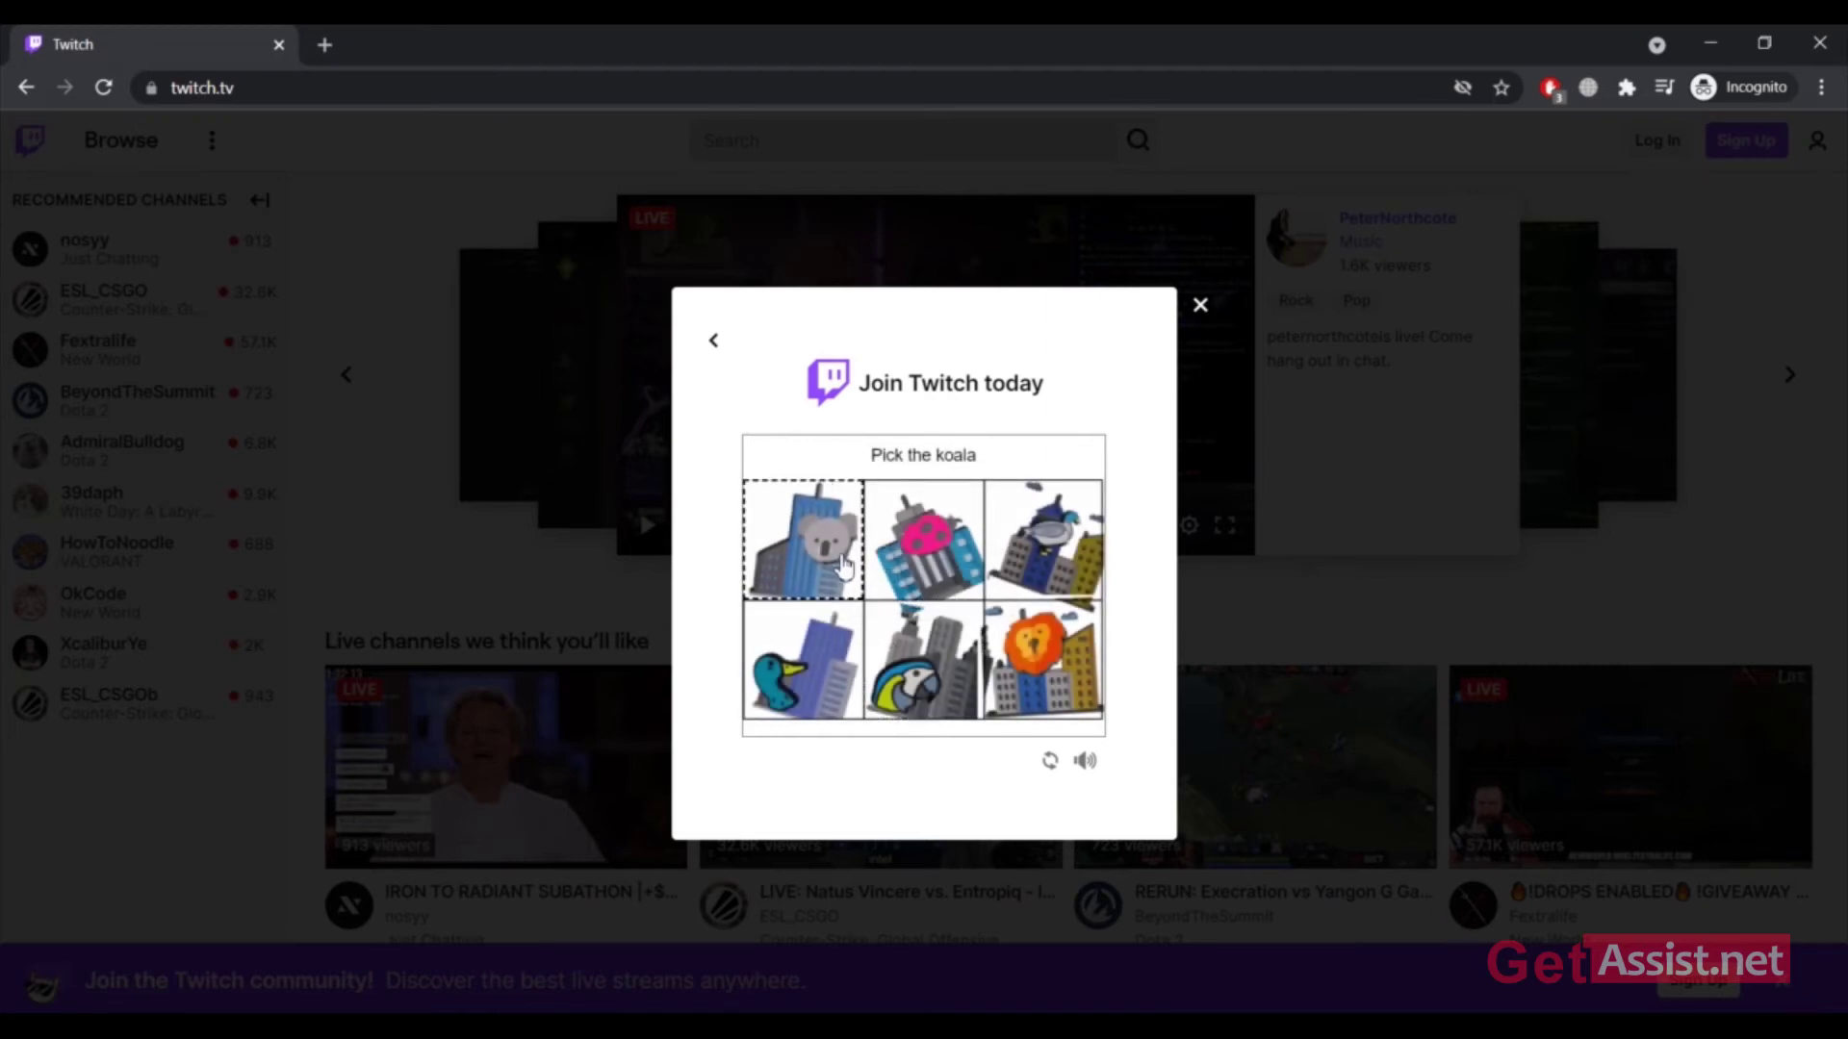
pyautogui.click(833, 553)
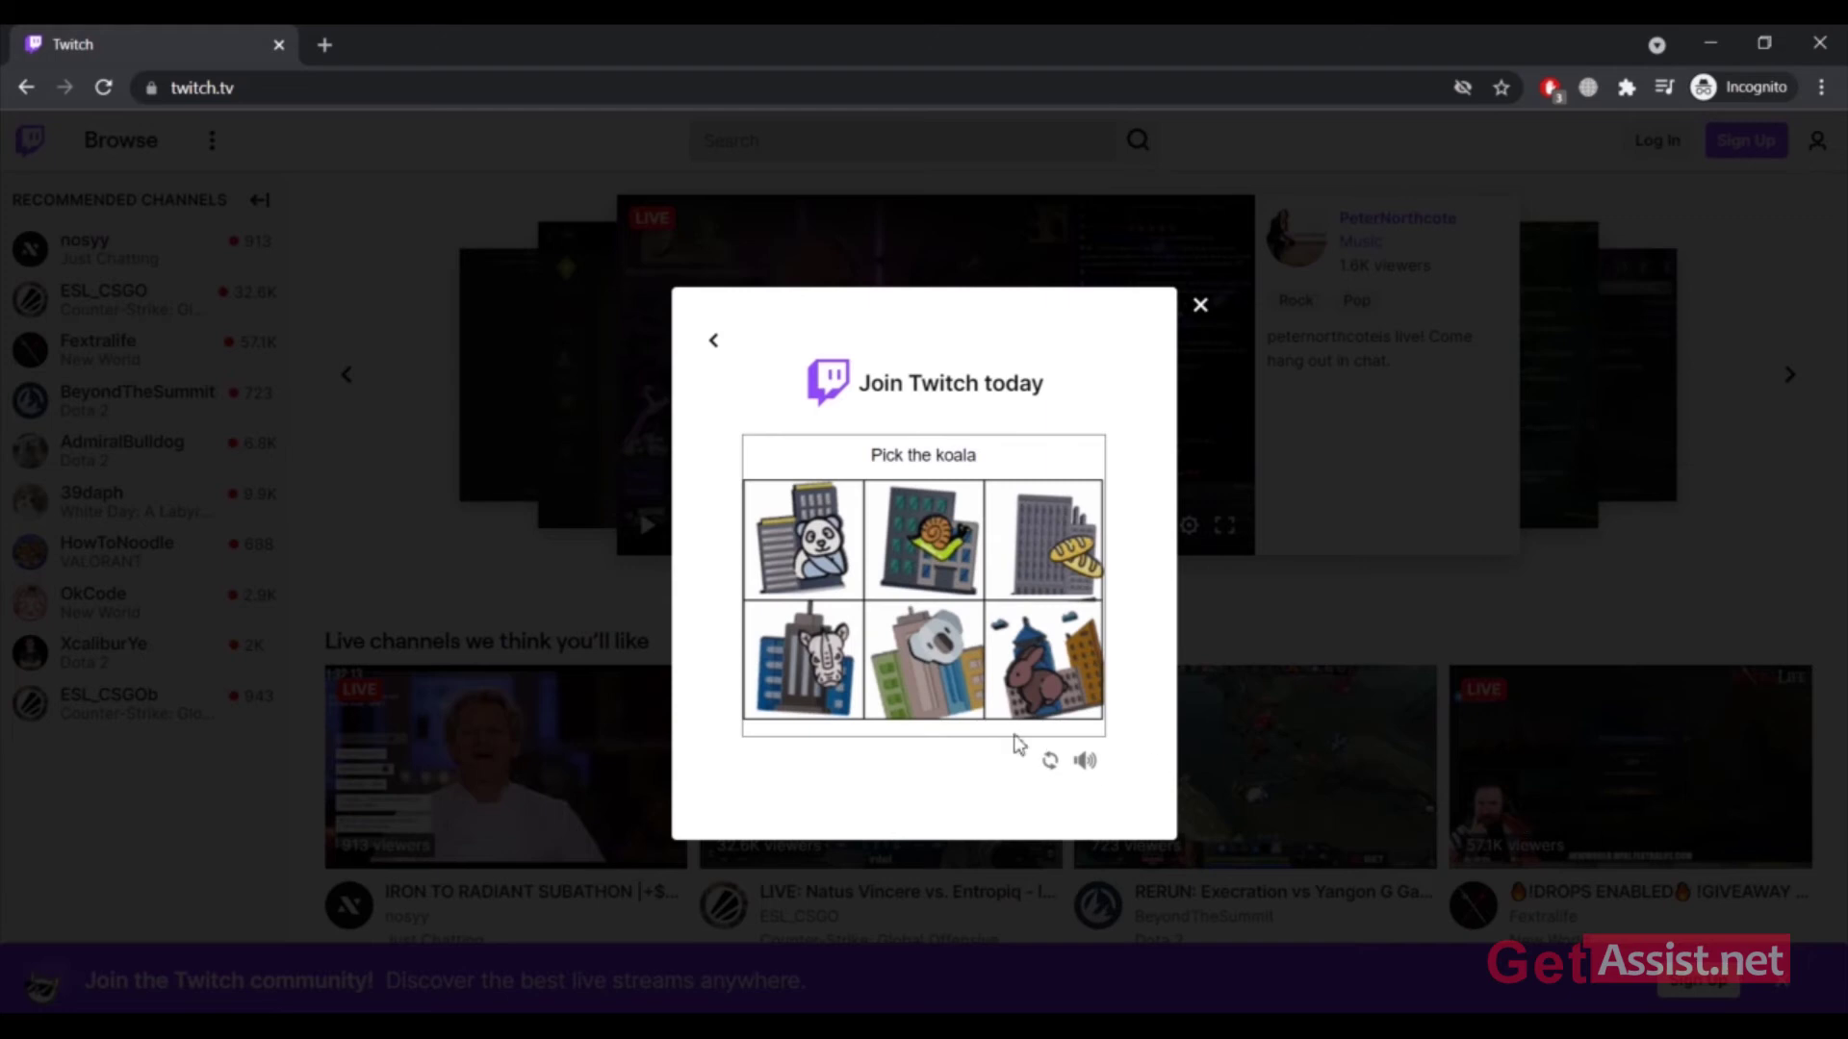
pyautogui.click(948, 678)
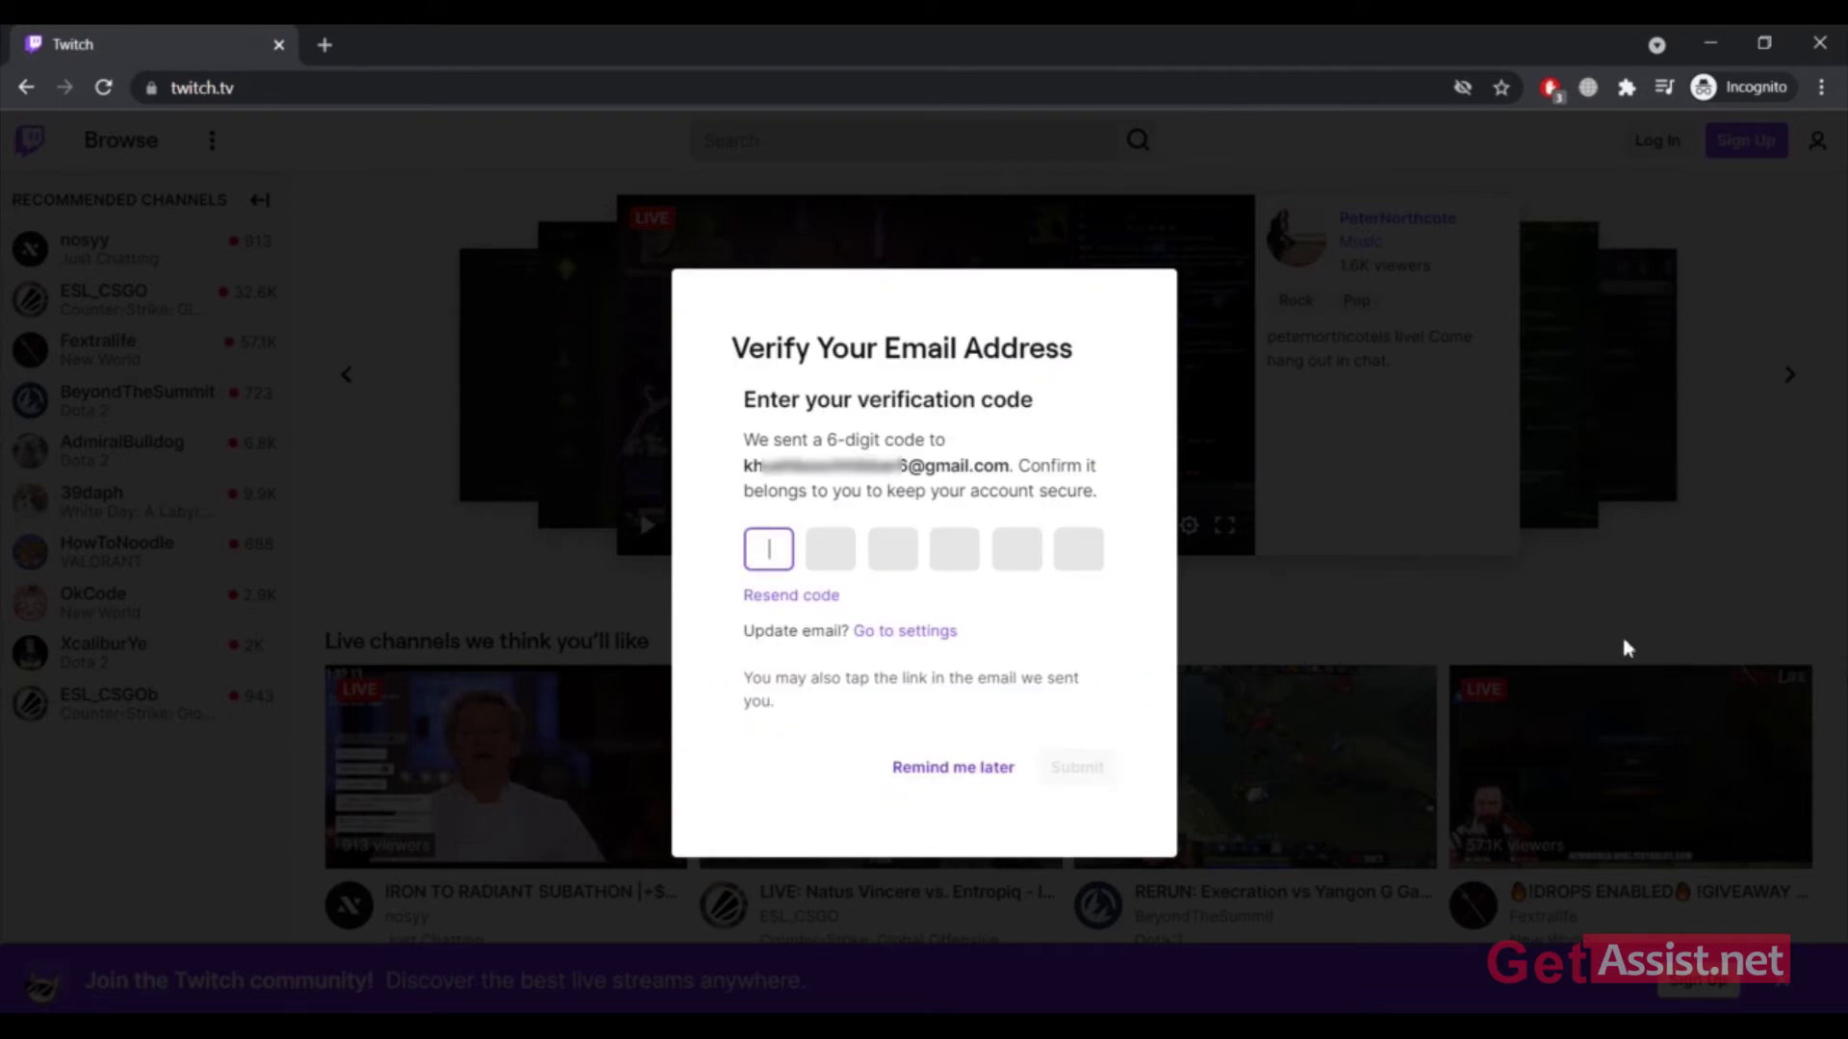
# Step: Enter the six-digit code from the verification email
pyautogui.moveTo(752, 435); pyautogui.dragTo(932, 438)
pyautogui.click(1047, 446)
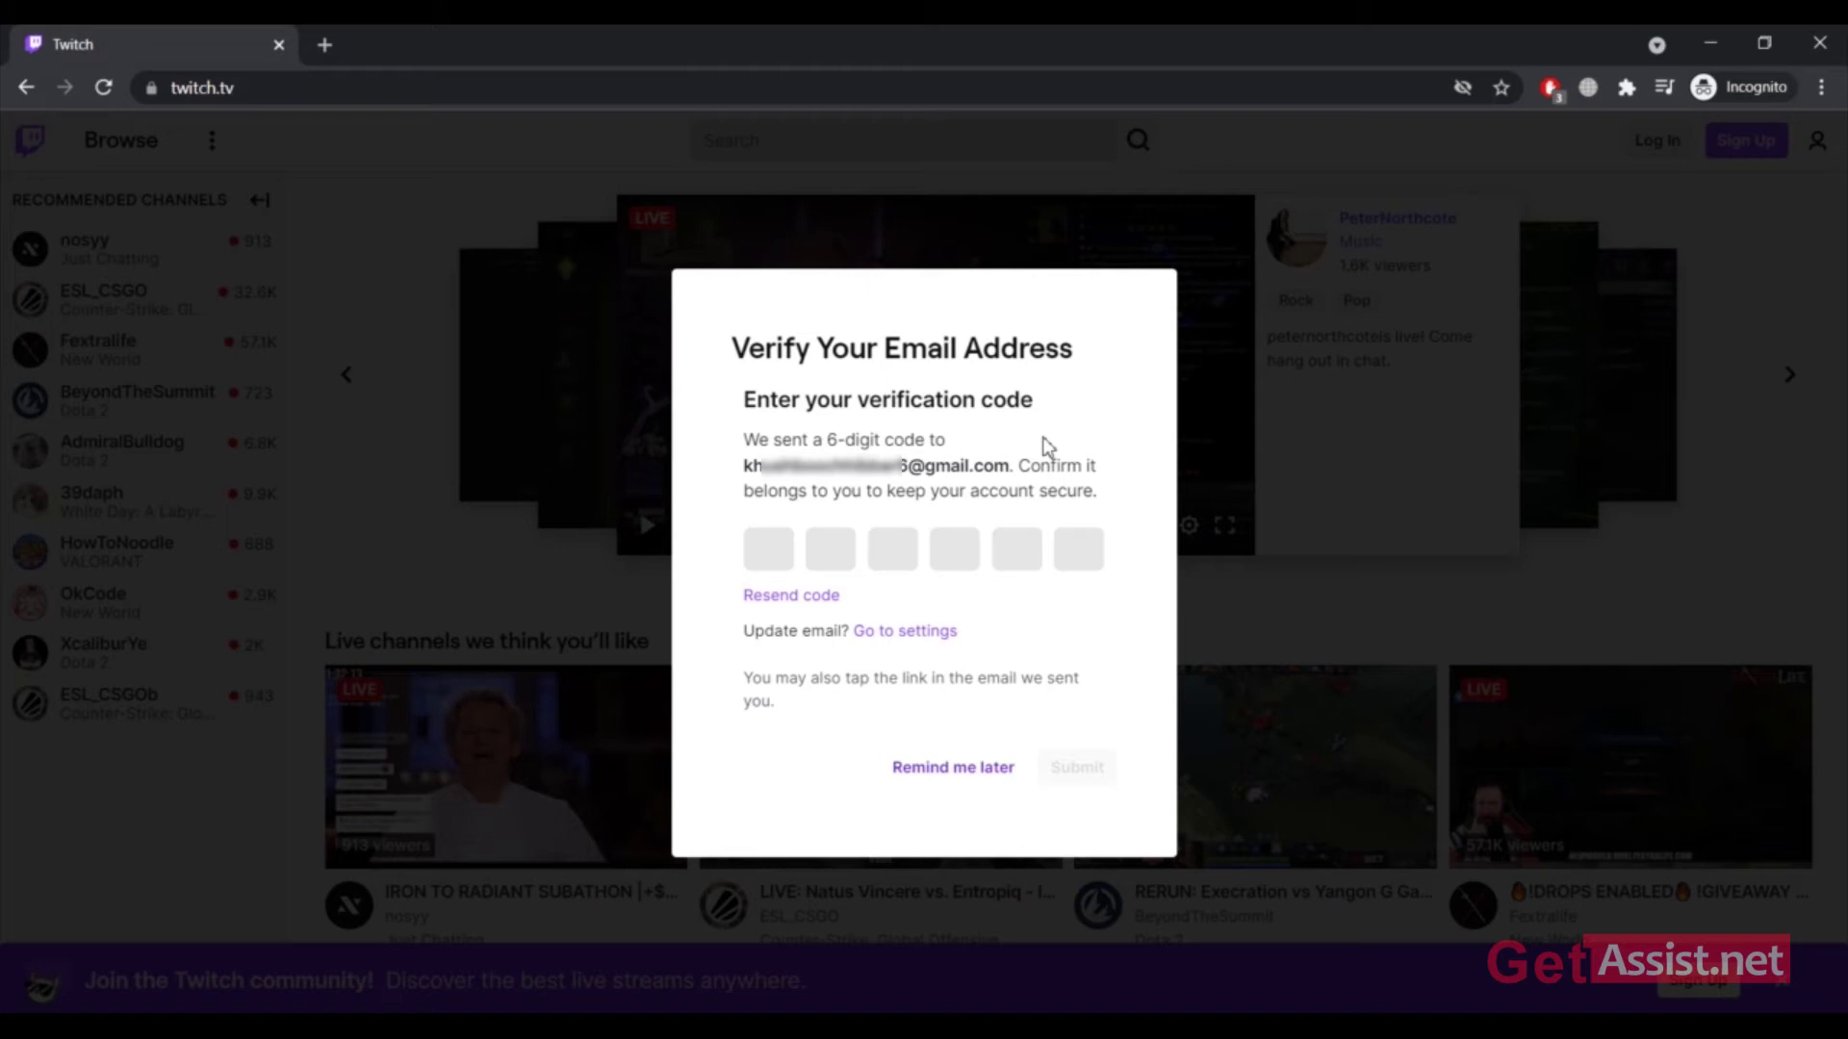
pyautogui.click(768, 544)
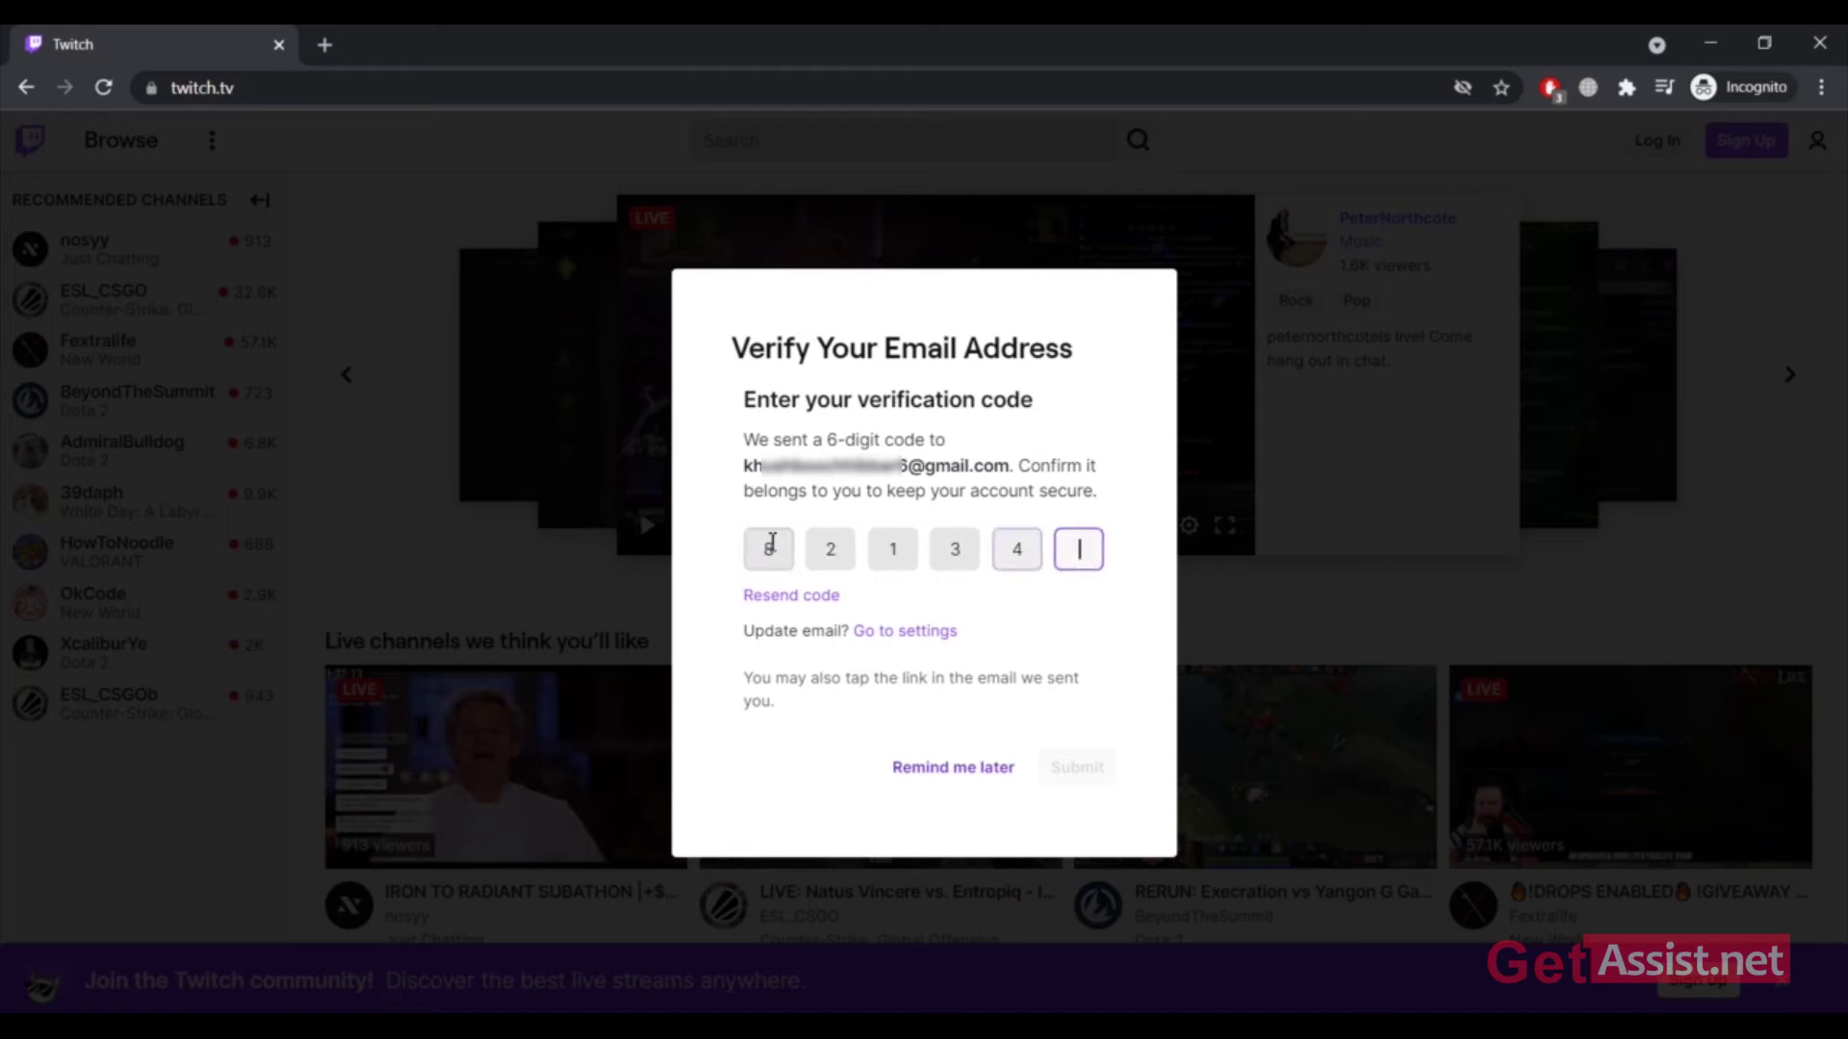
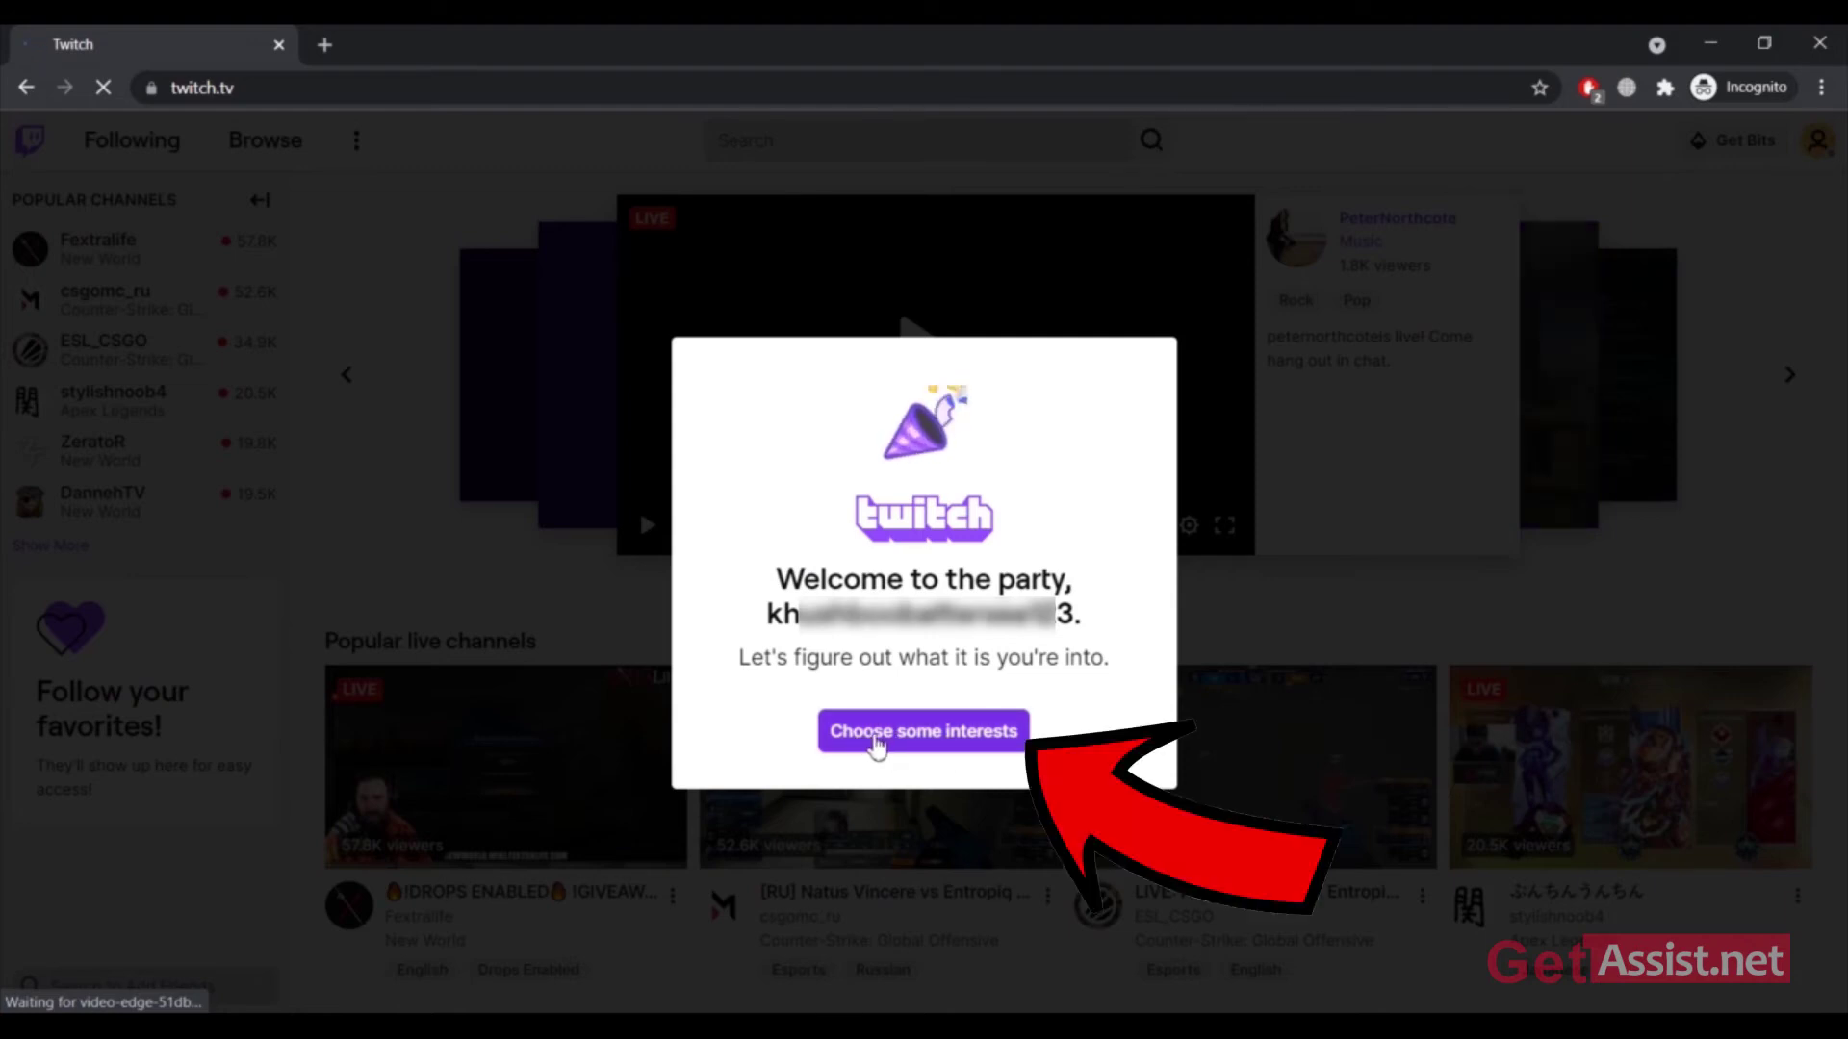
# Step: Try 'Choose some interests', reload after it fails, and browse the signed-in home page
pyautogui.click(870, 743)
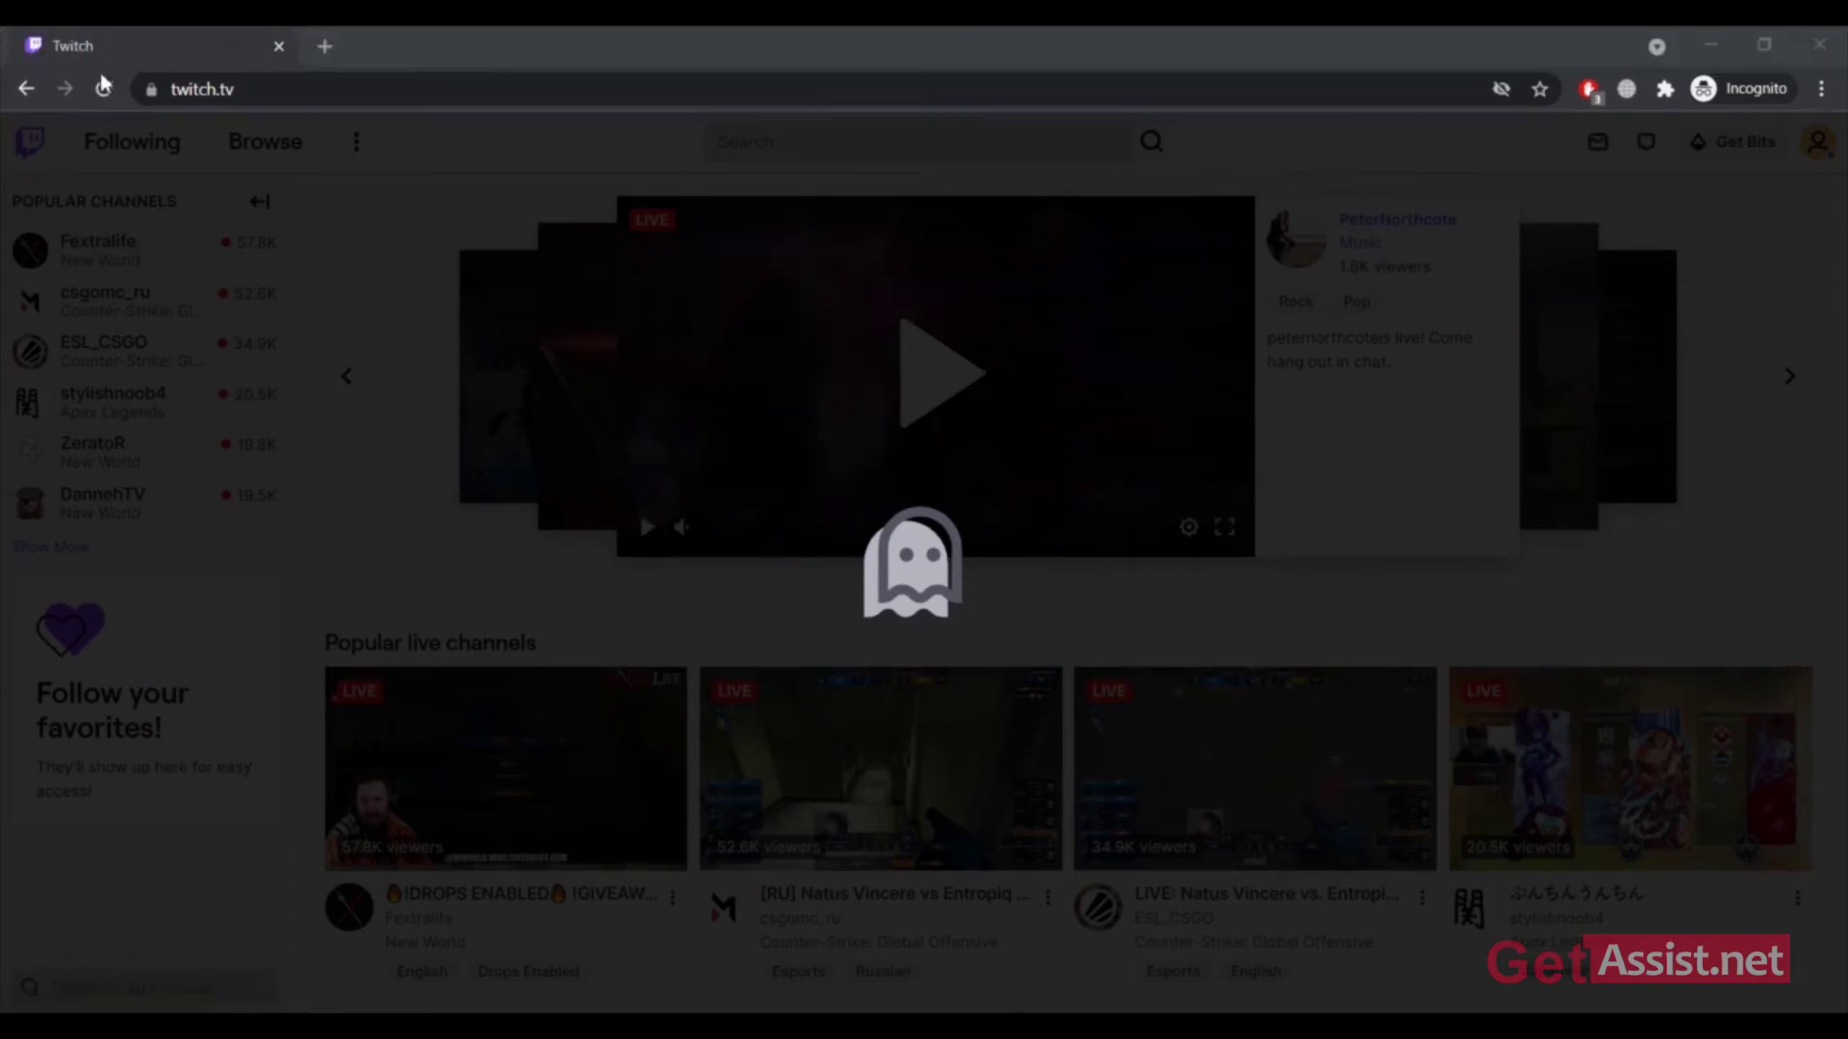
pyautogui.click(103, 87)
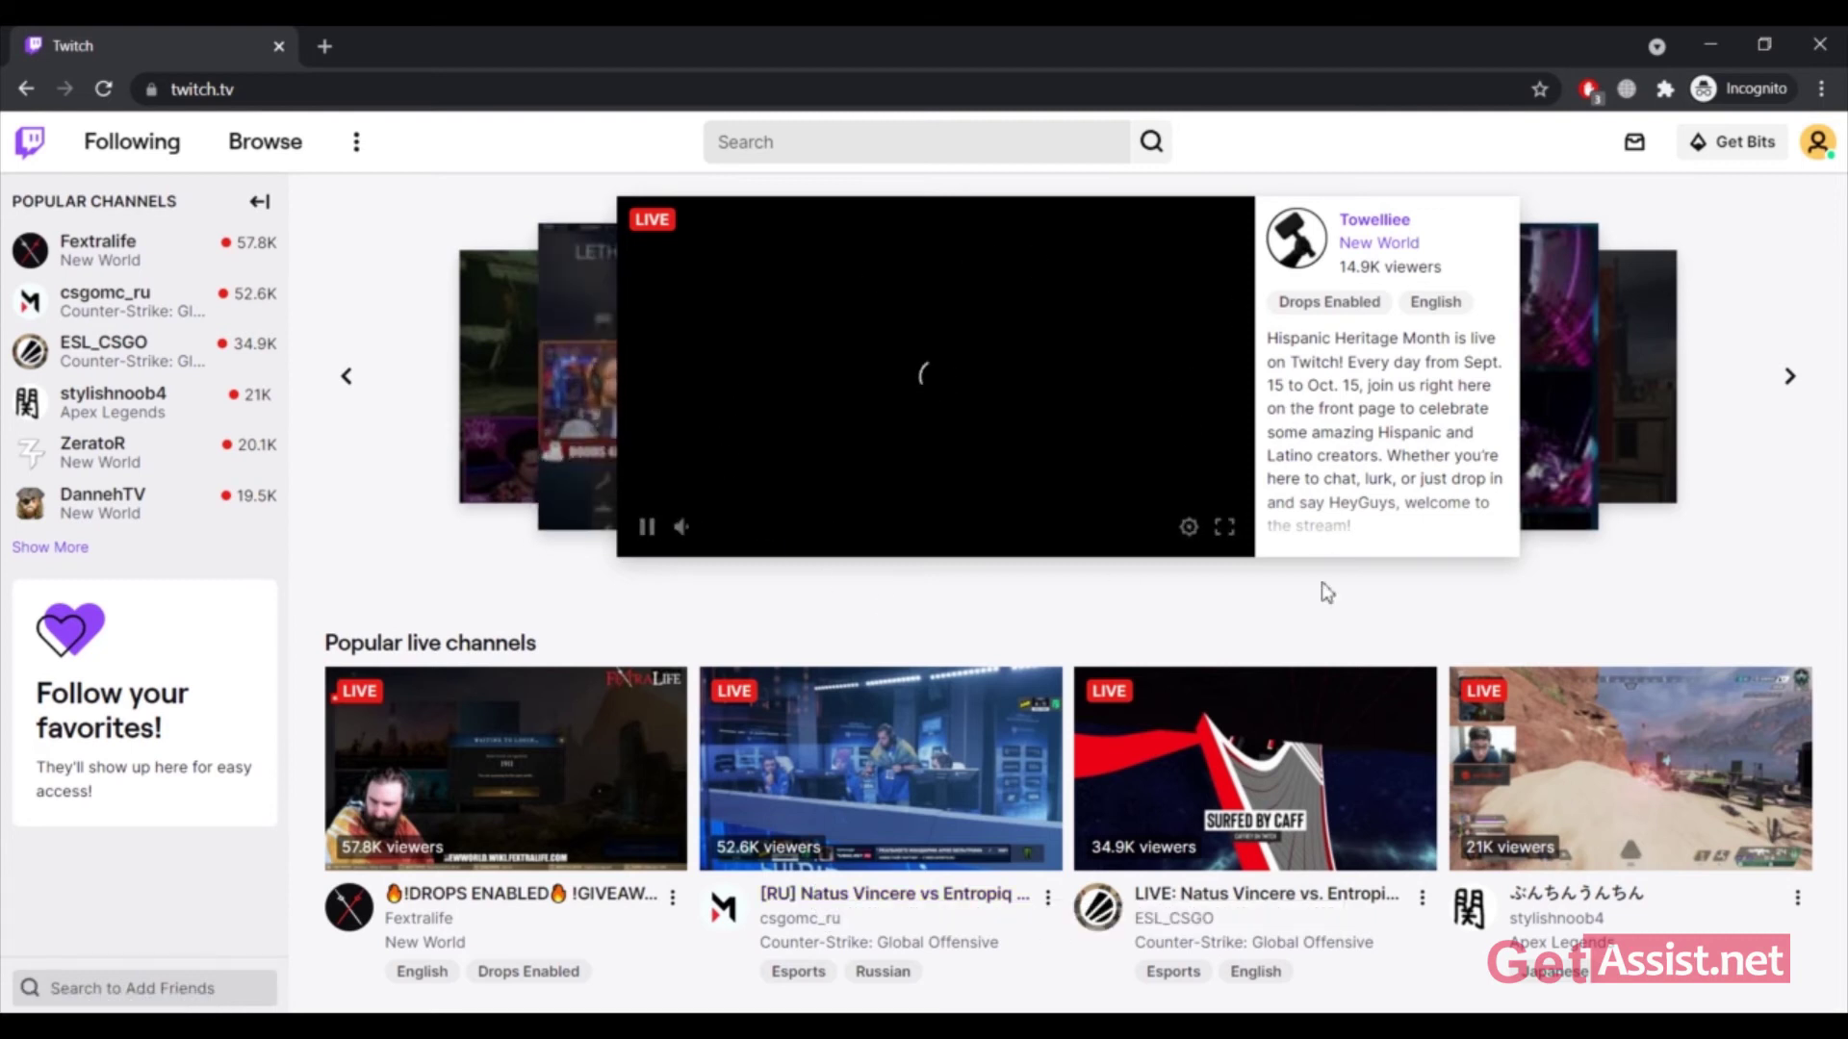
pyautogui.scroll(-6, 1327, 593)
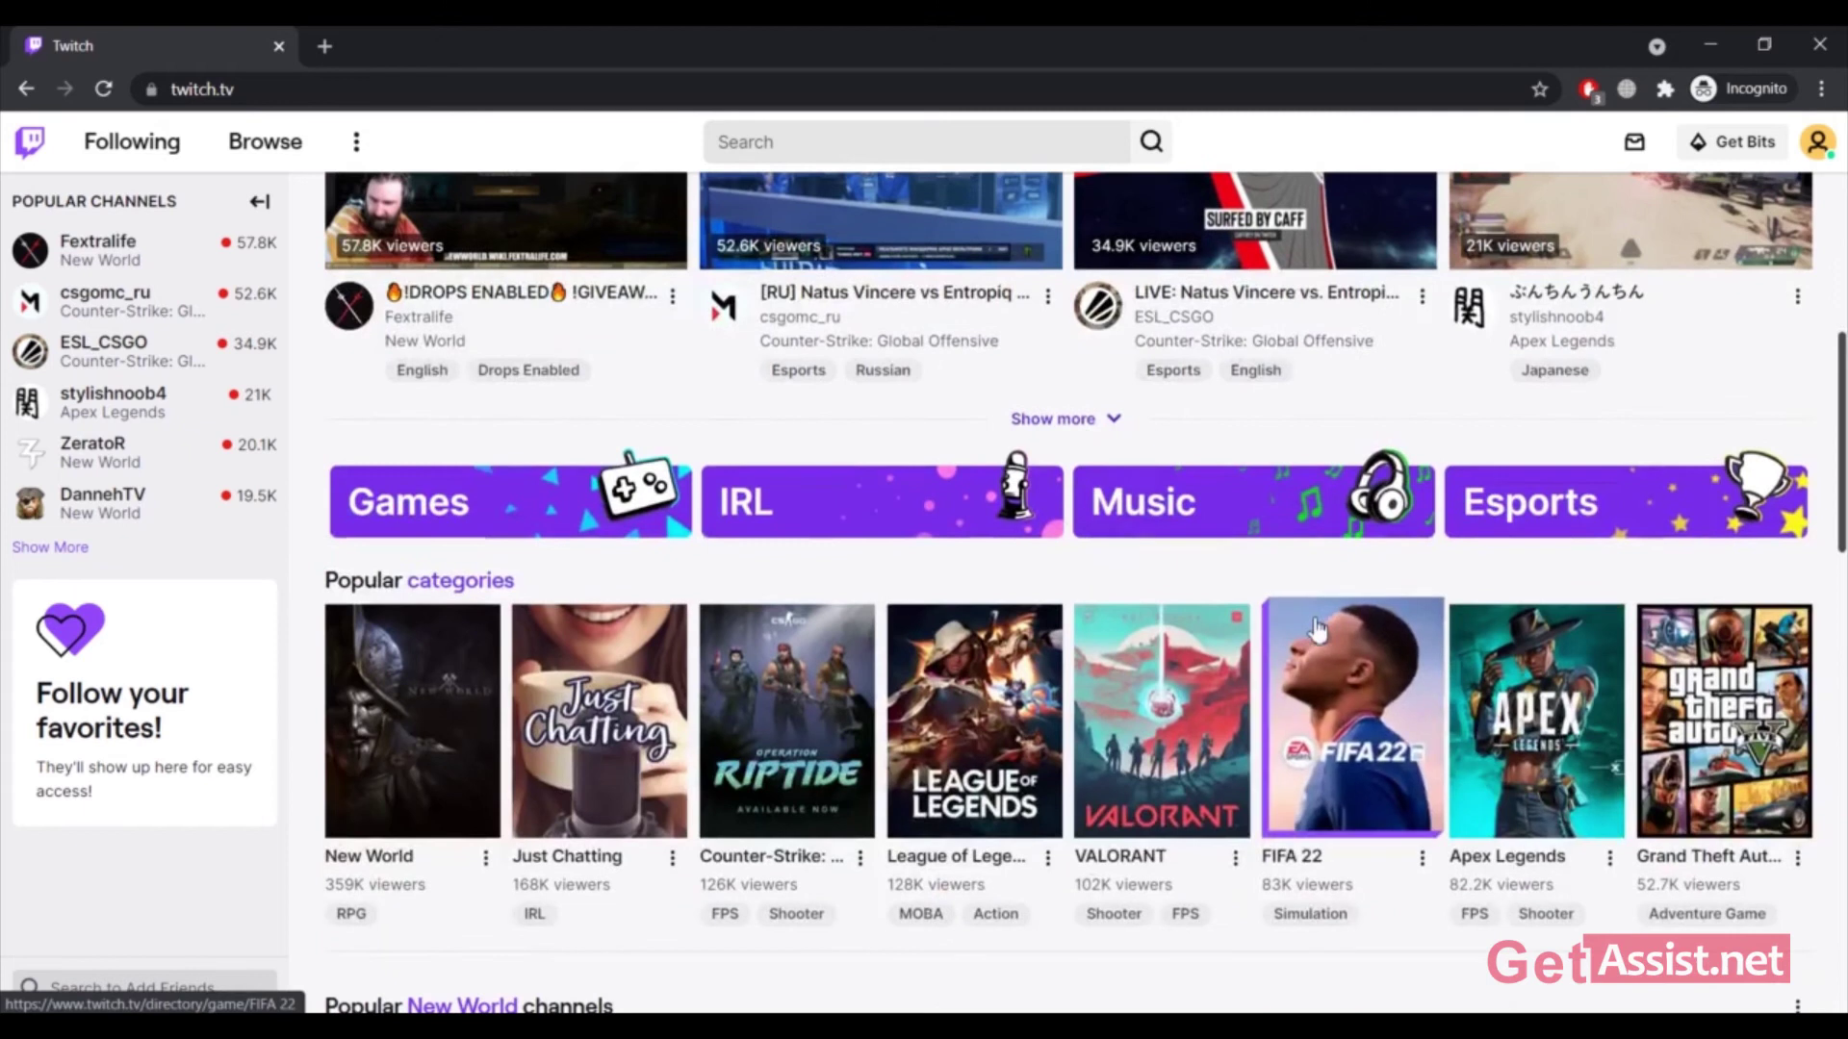
pyautogui.scroll(-2, 1316, 630)
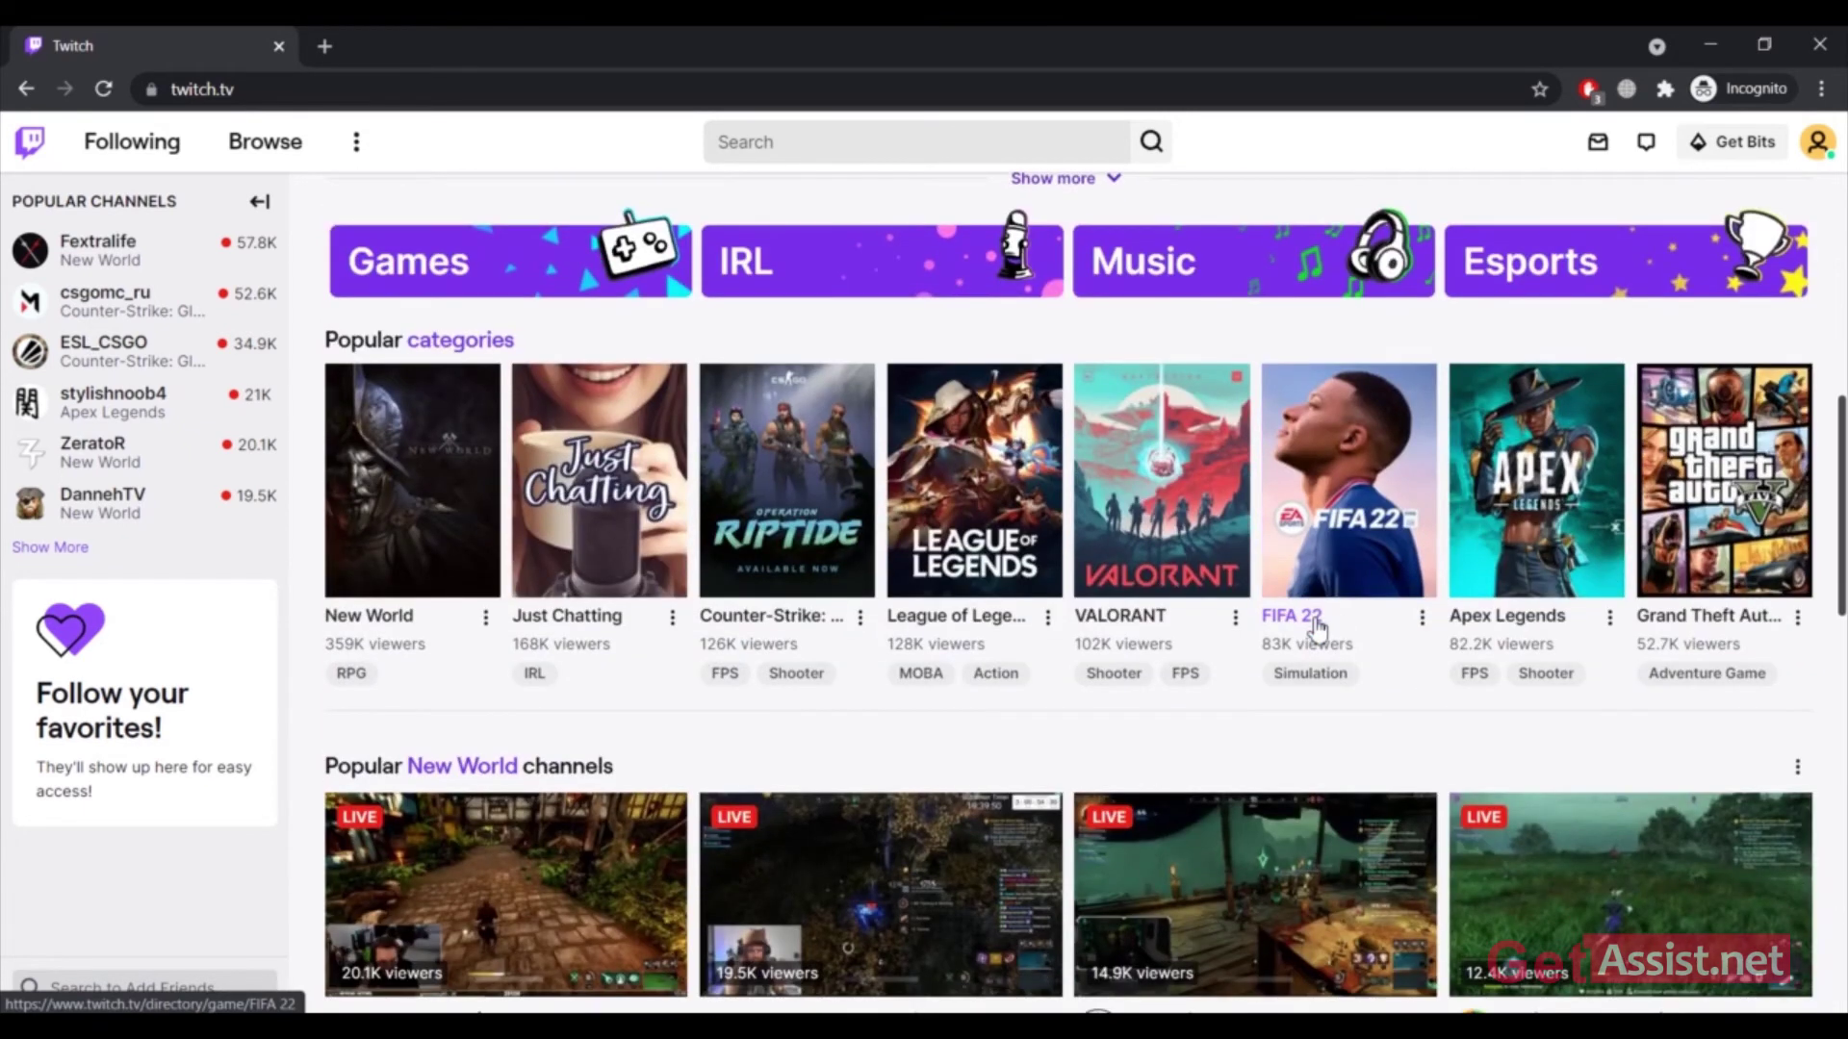
pyautogui.scroll(-2, 1316, 628)
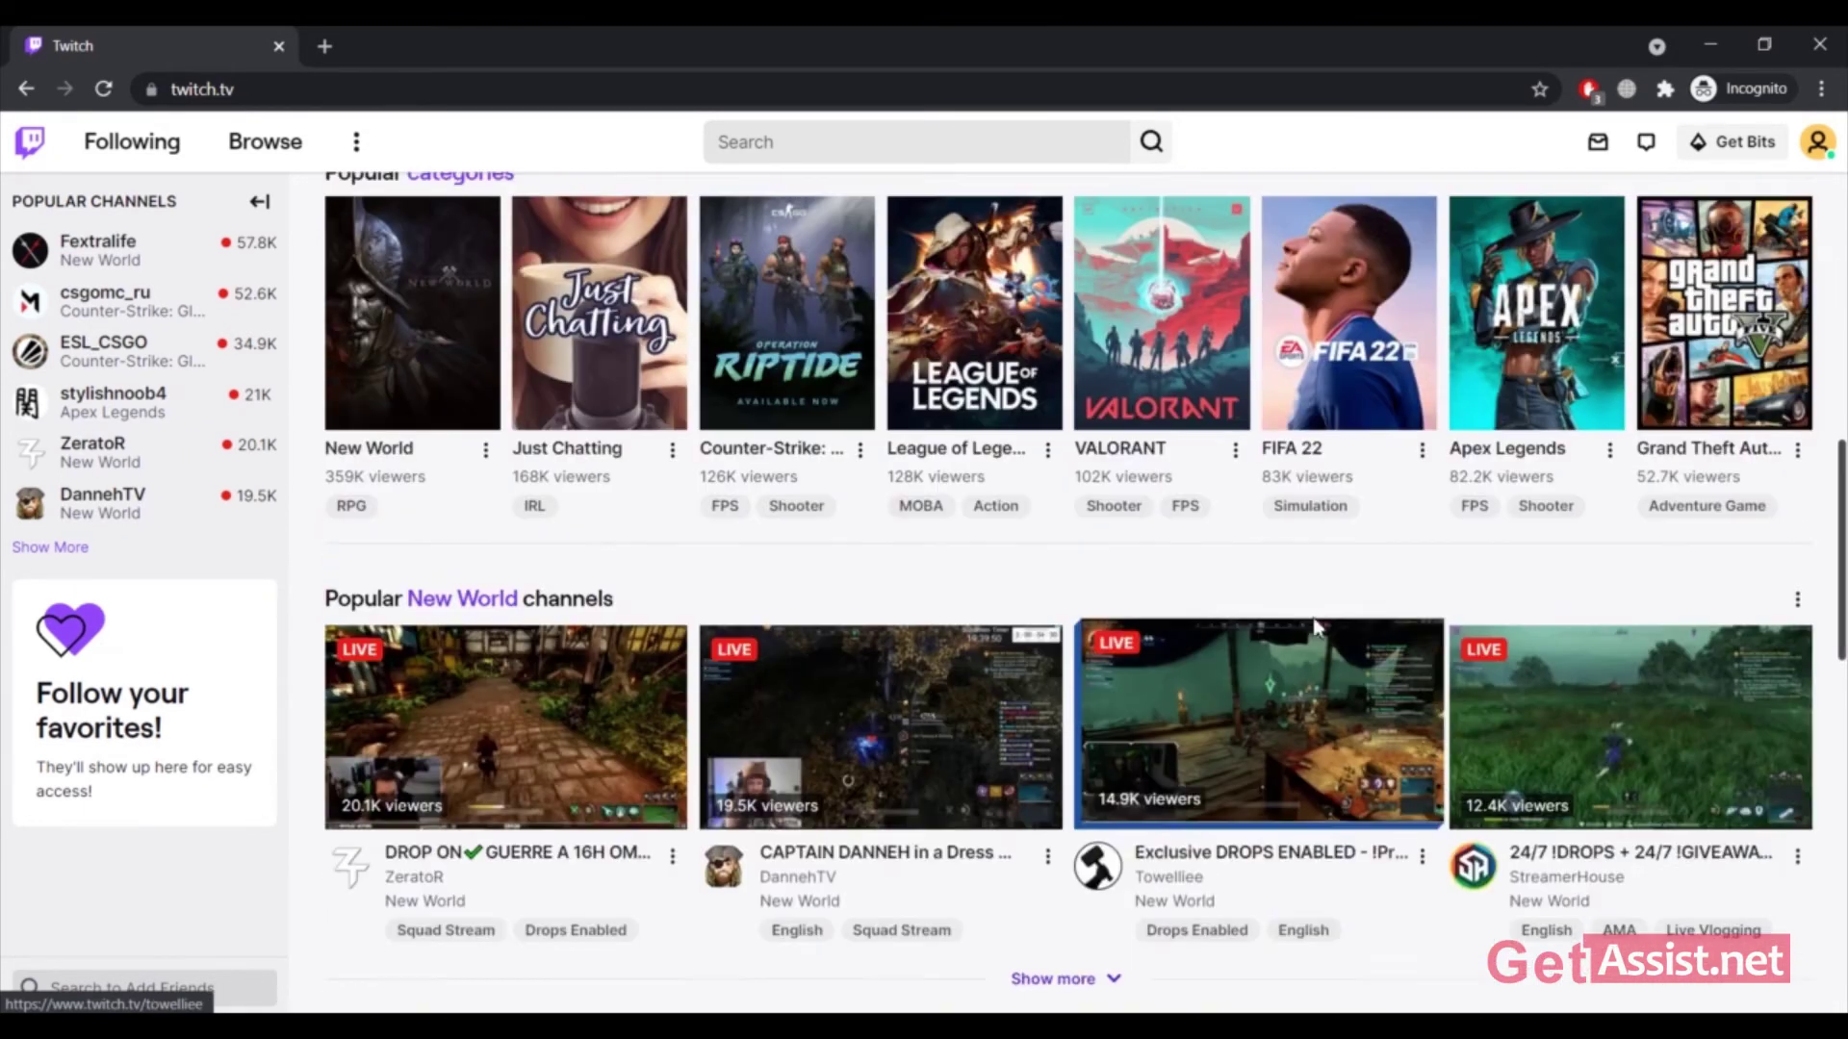
pyautogui.scroll(2, 1316, 627)
pyautogui.scroll(8, 1316, 629)
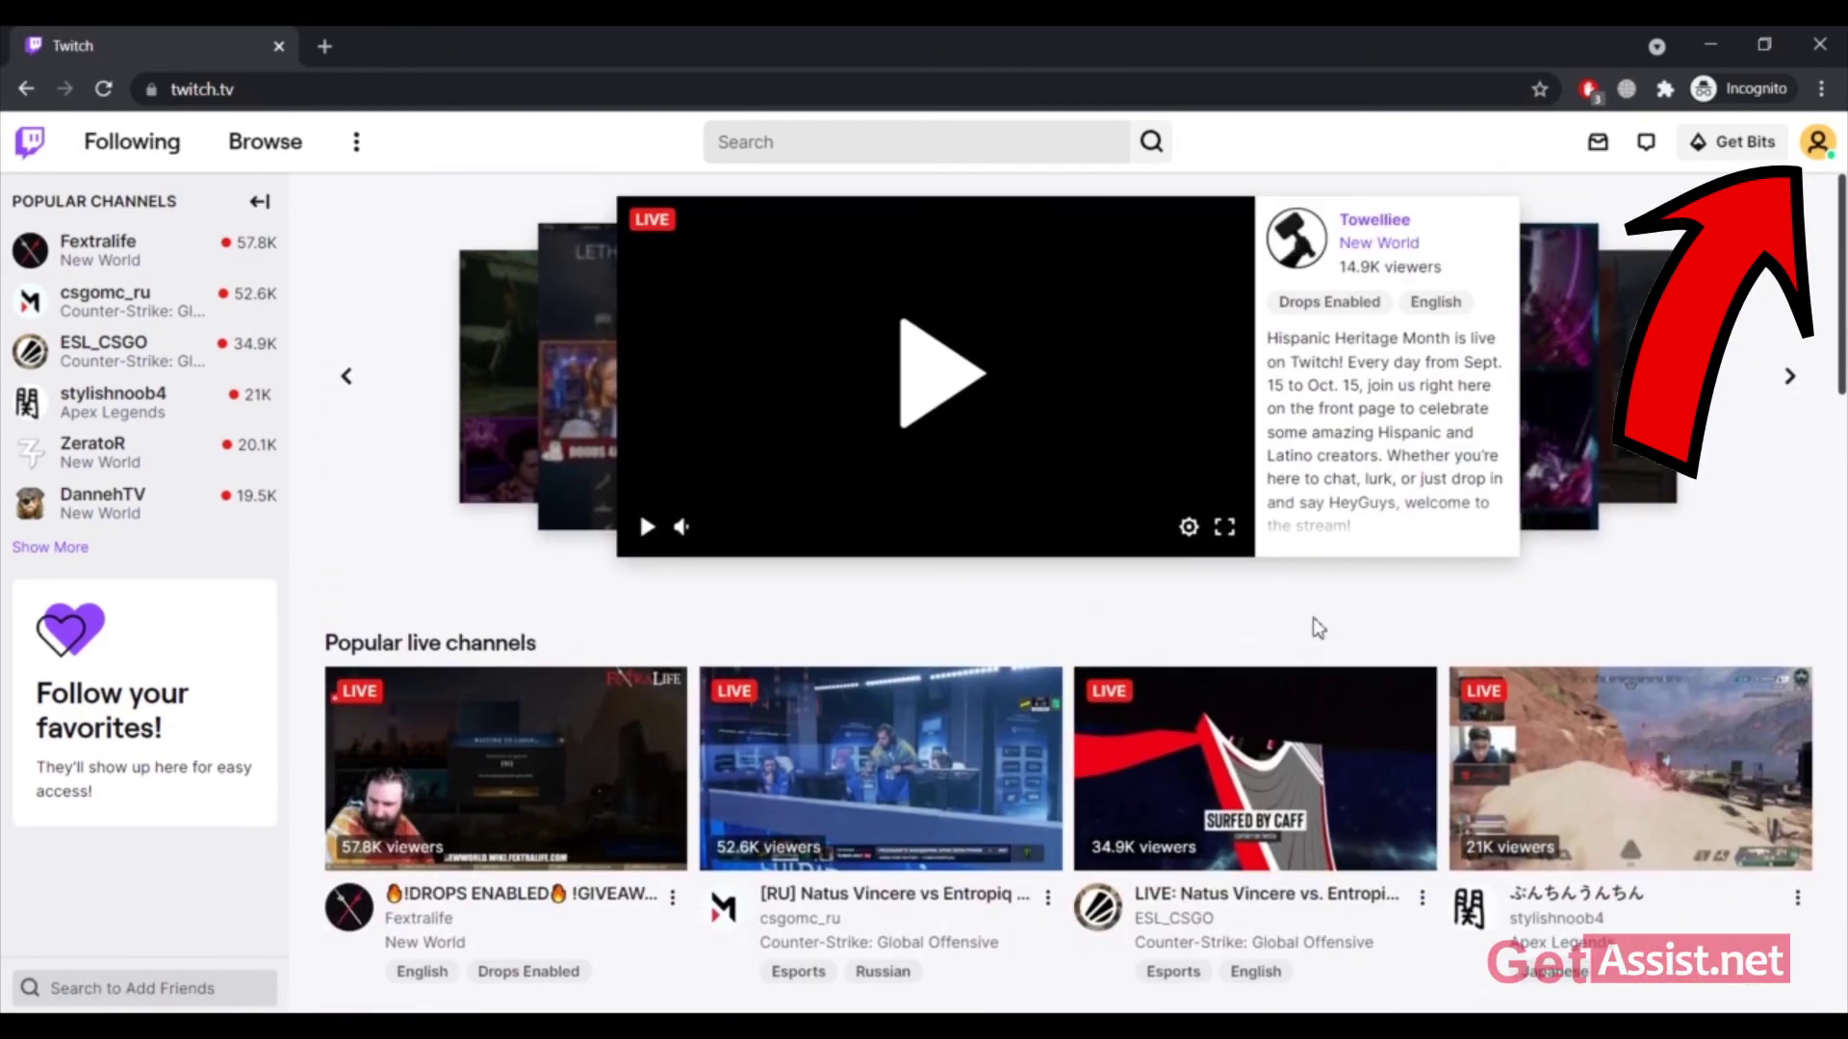
# Step: Turn on Dark Theme from the profile avatar menu
pyautogui.click(1817, 144)
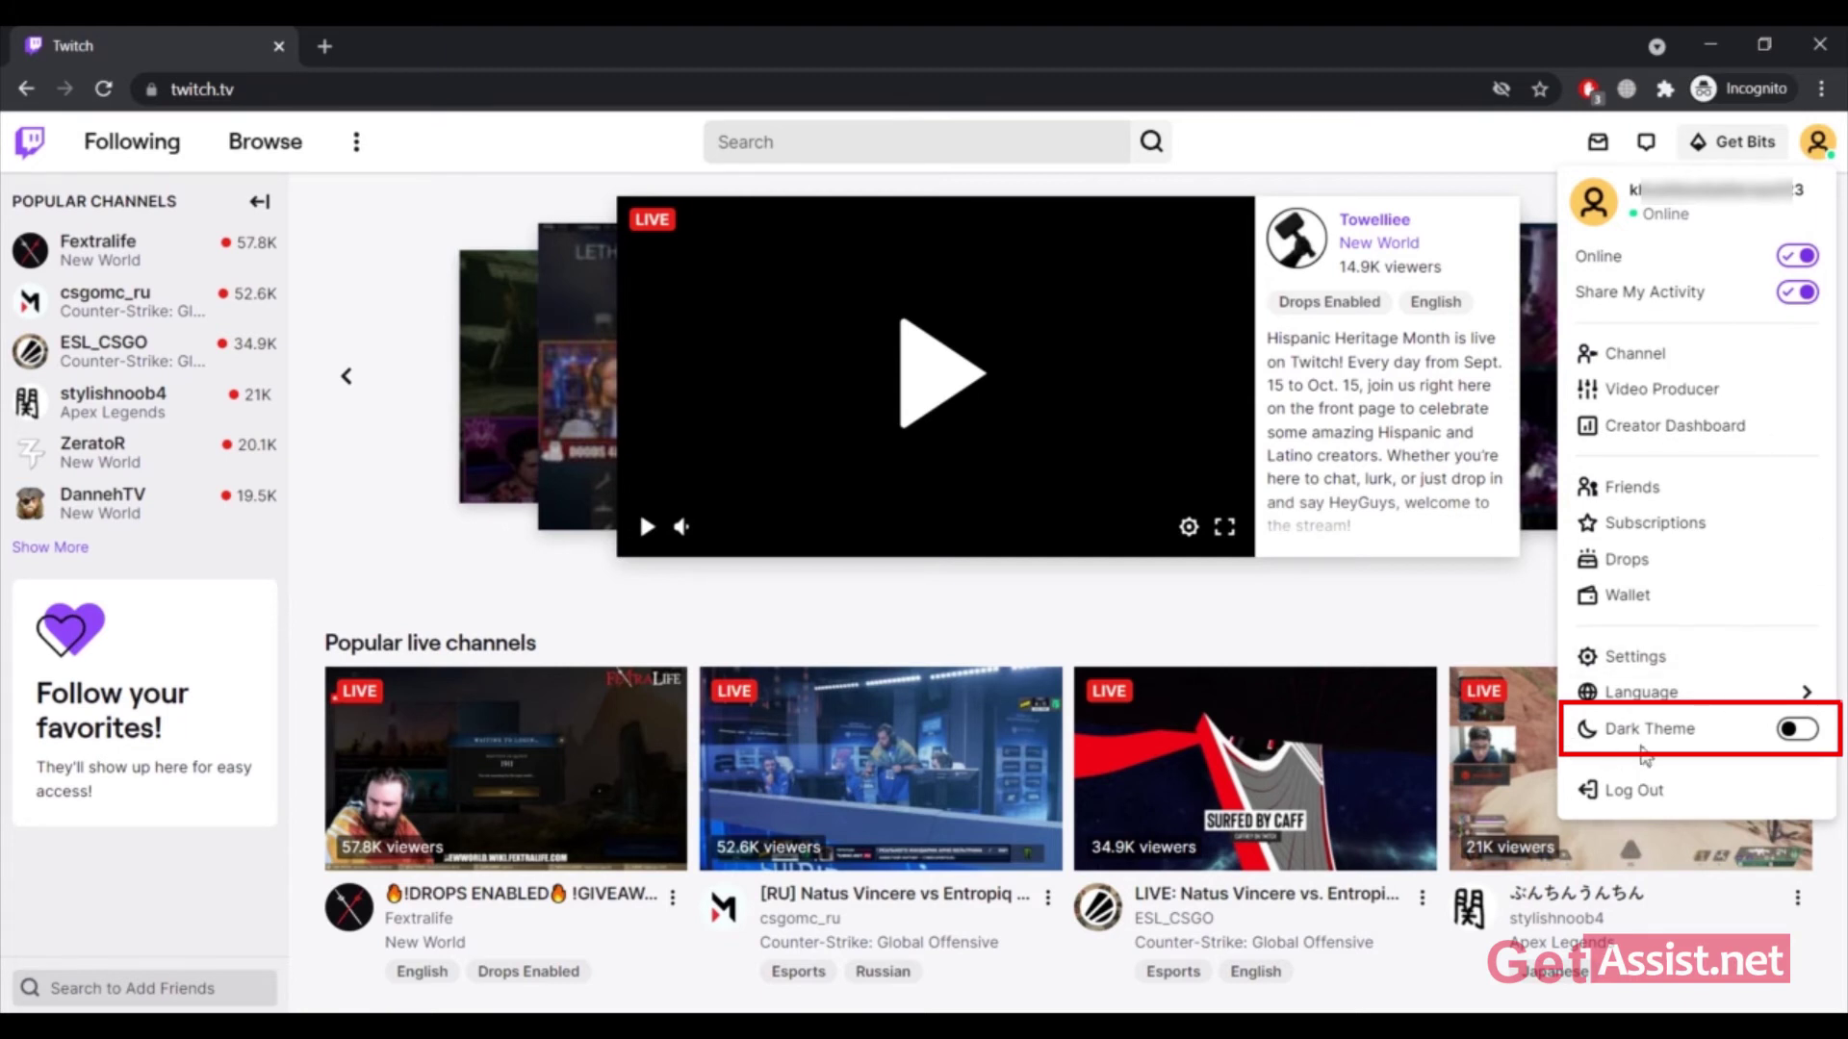
pyautogui.click(1817, 732)
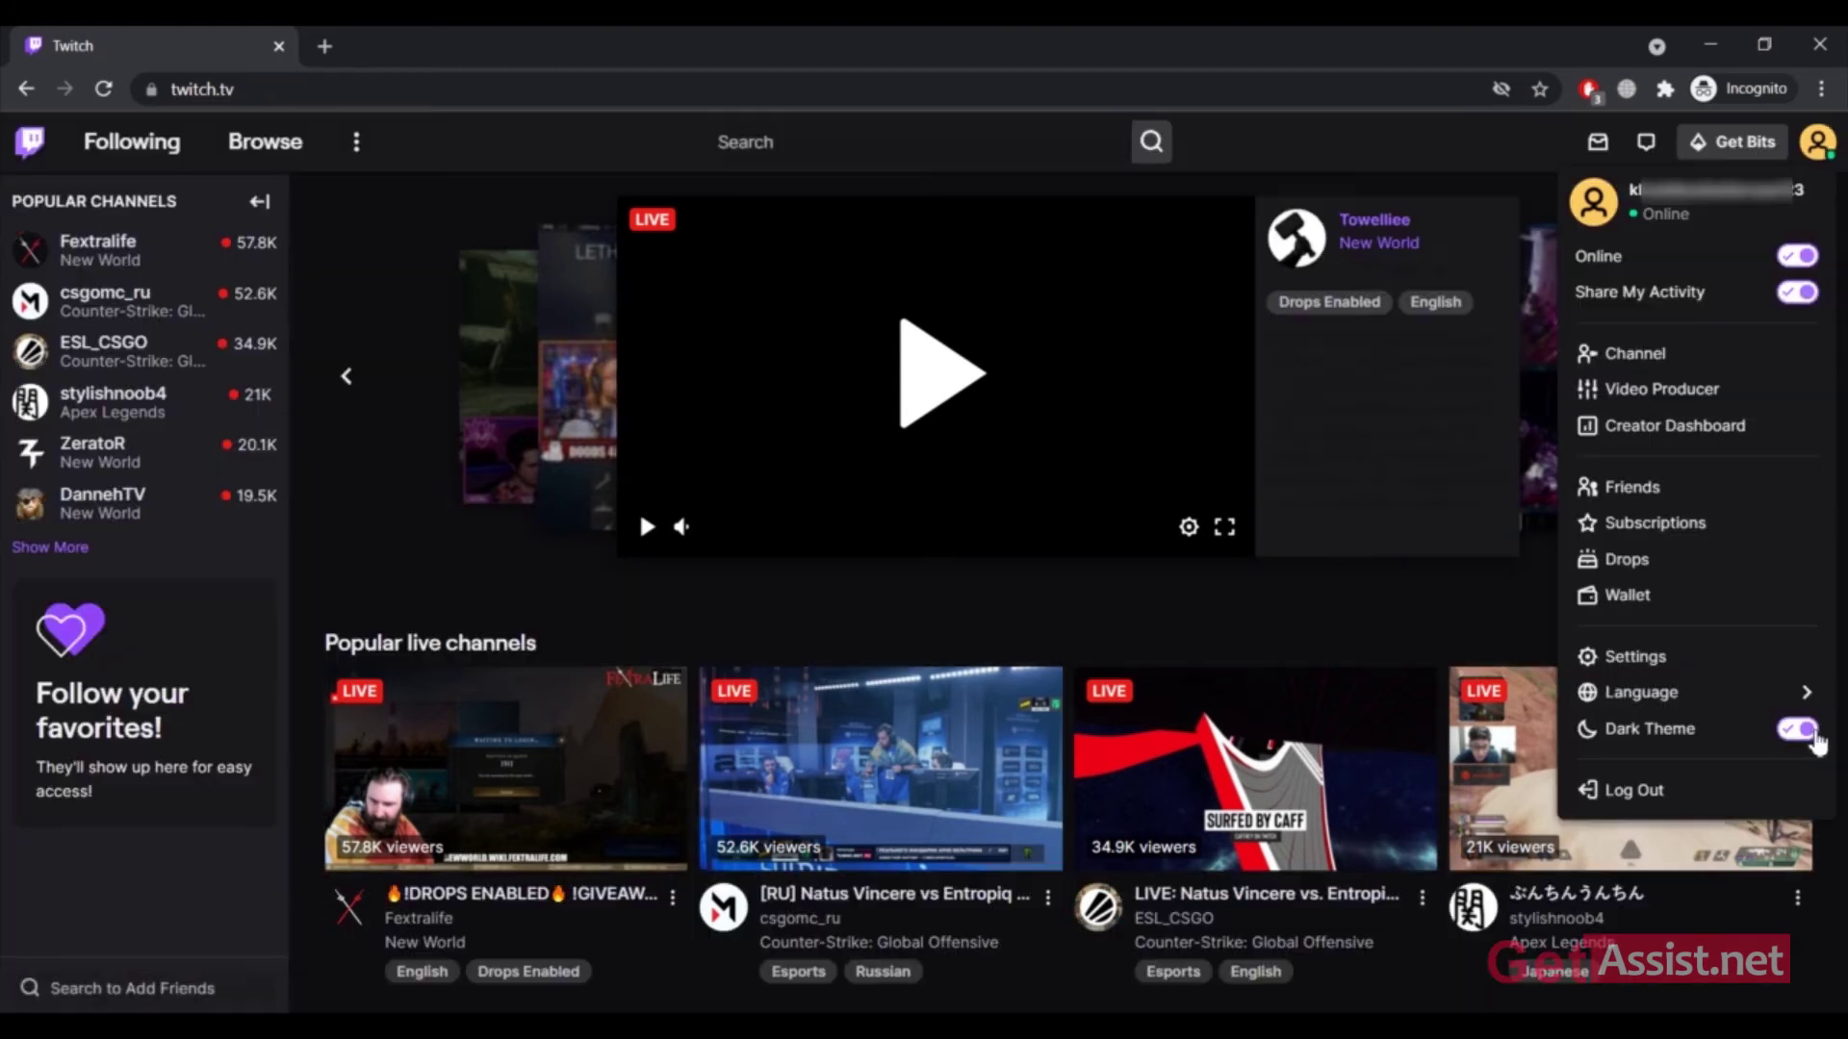
pyautogui.click(1259, 614)
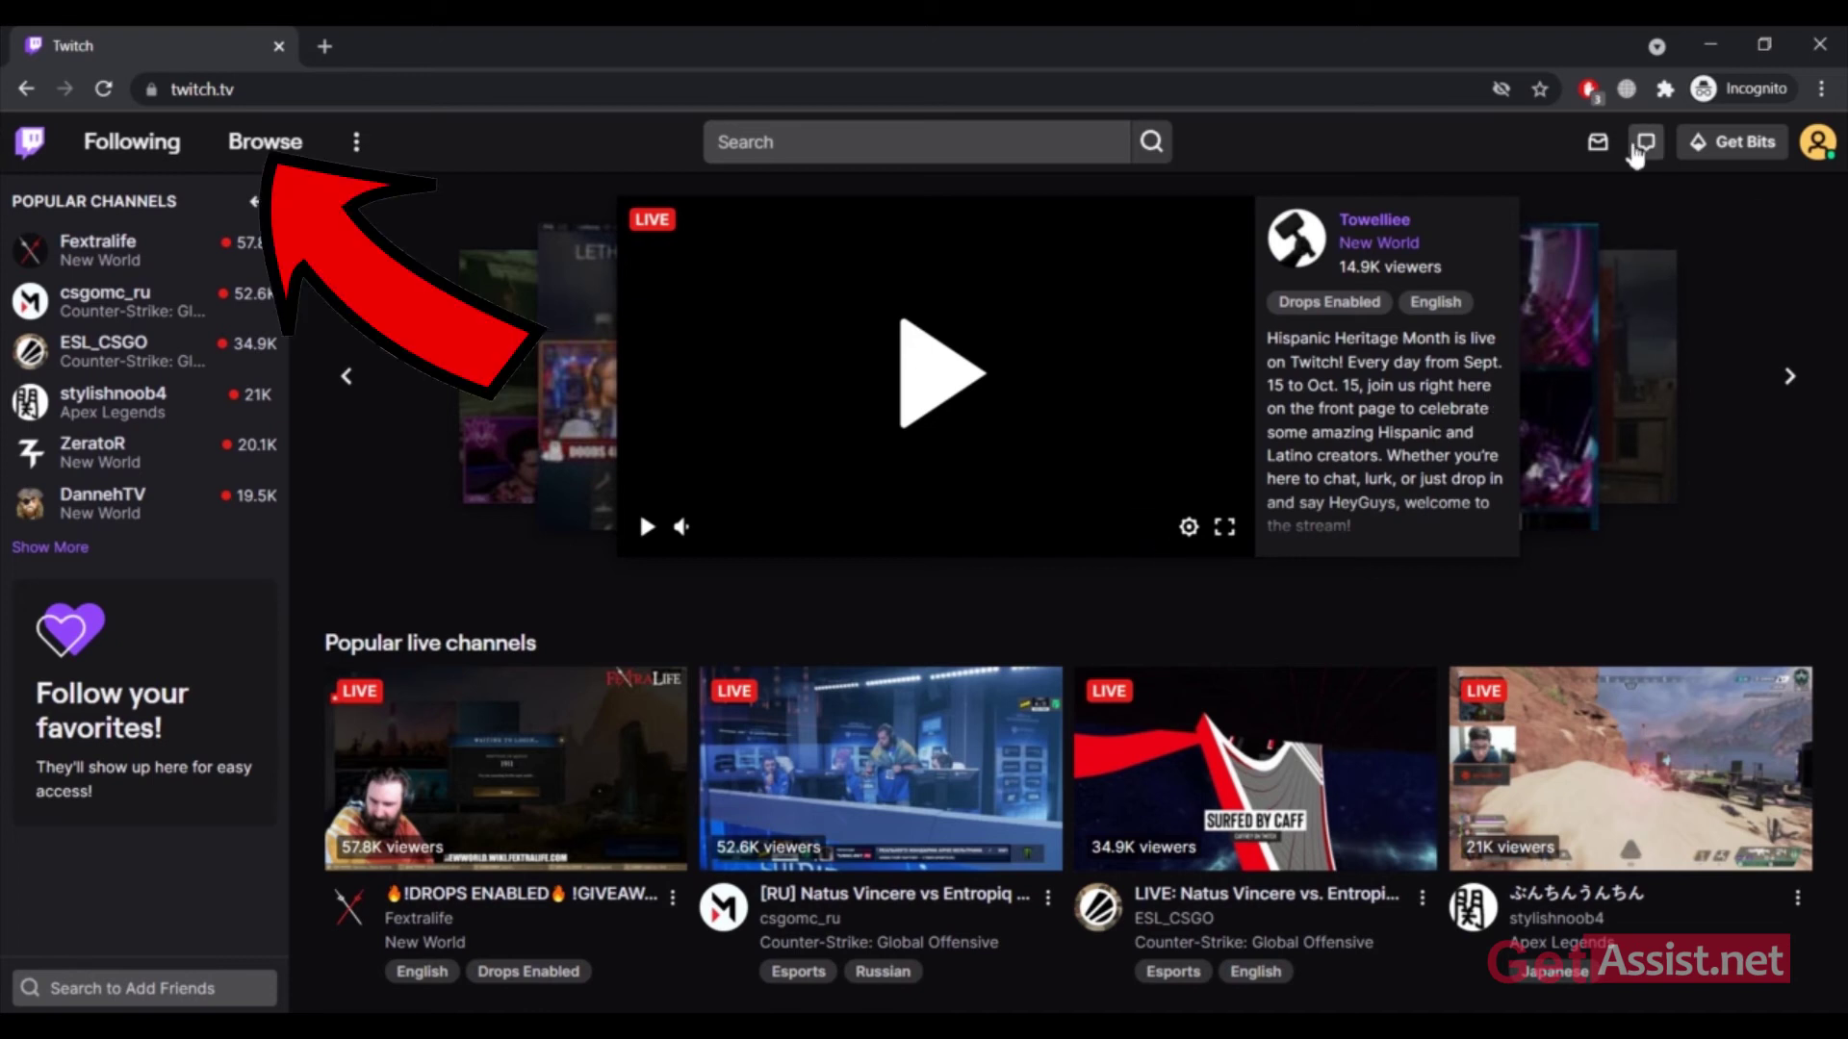
# Step: Go through Browse to the Just Chatting category and open one of its live streams
pyautogui.click(267, 149)
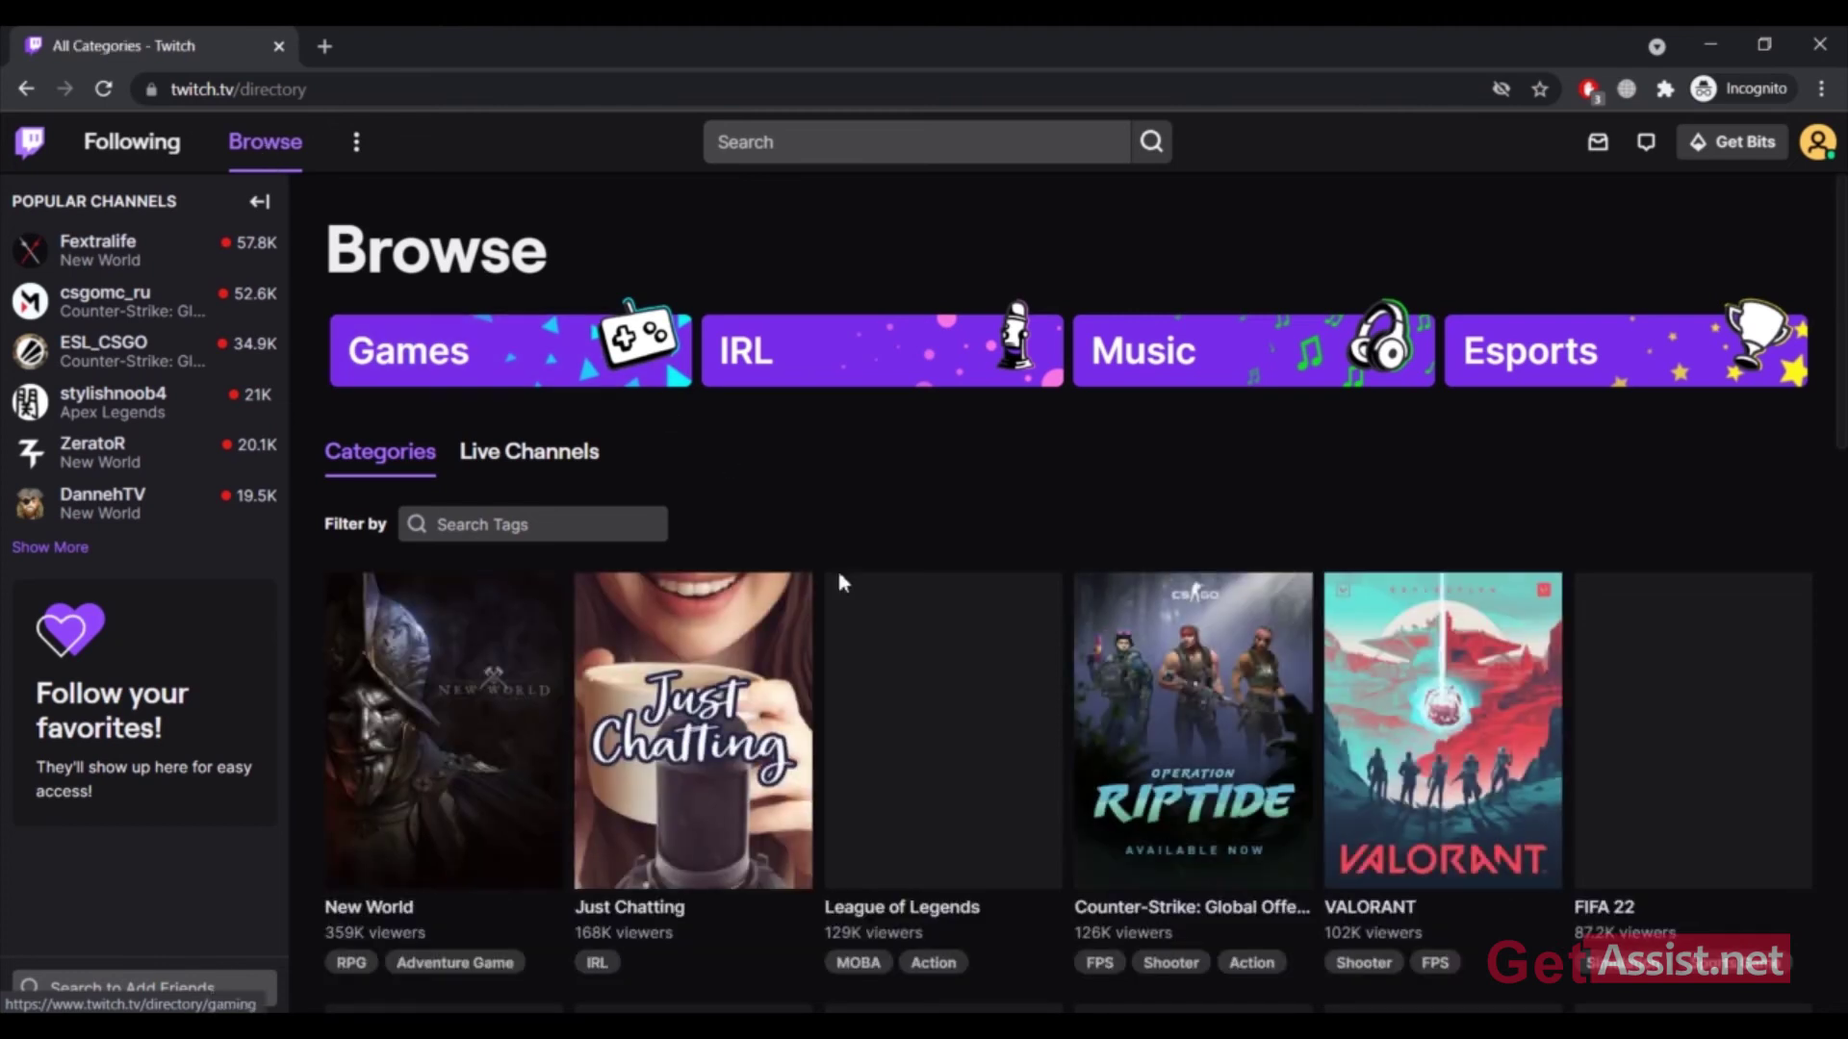
pyautogui.scroll(-2, 962, 673)
pyautogui.scroll(-2, 966, 679)
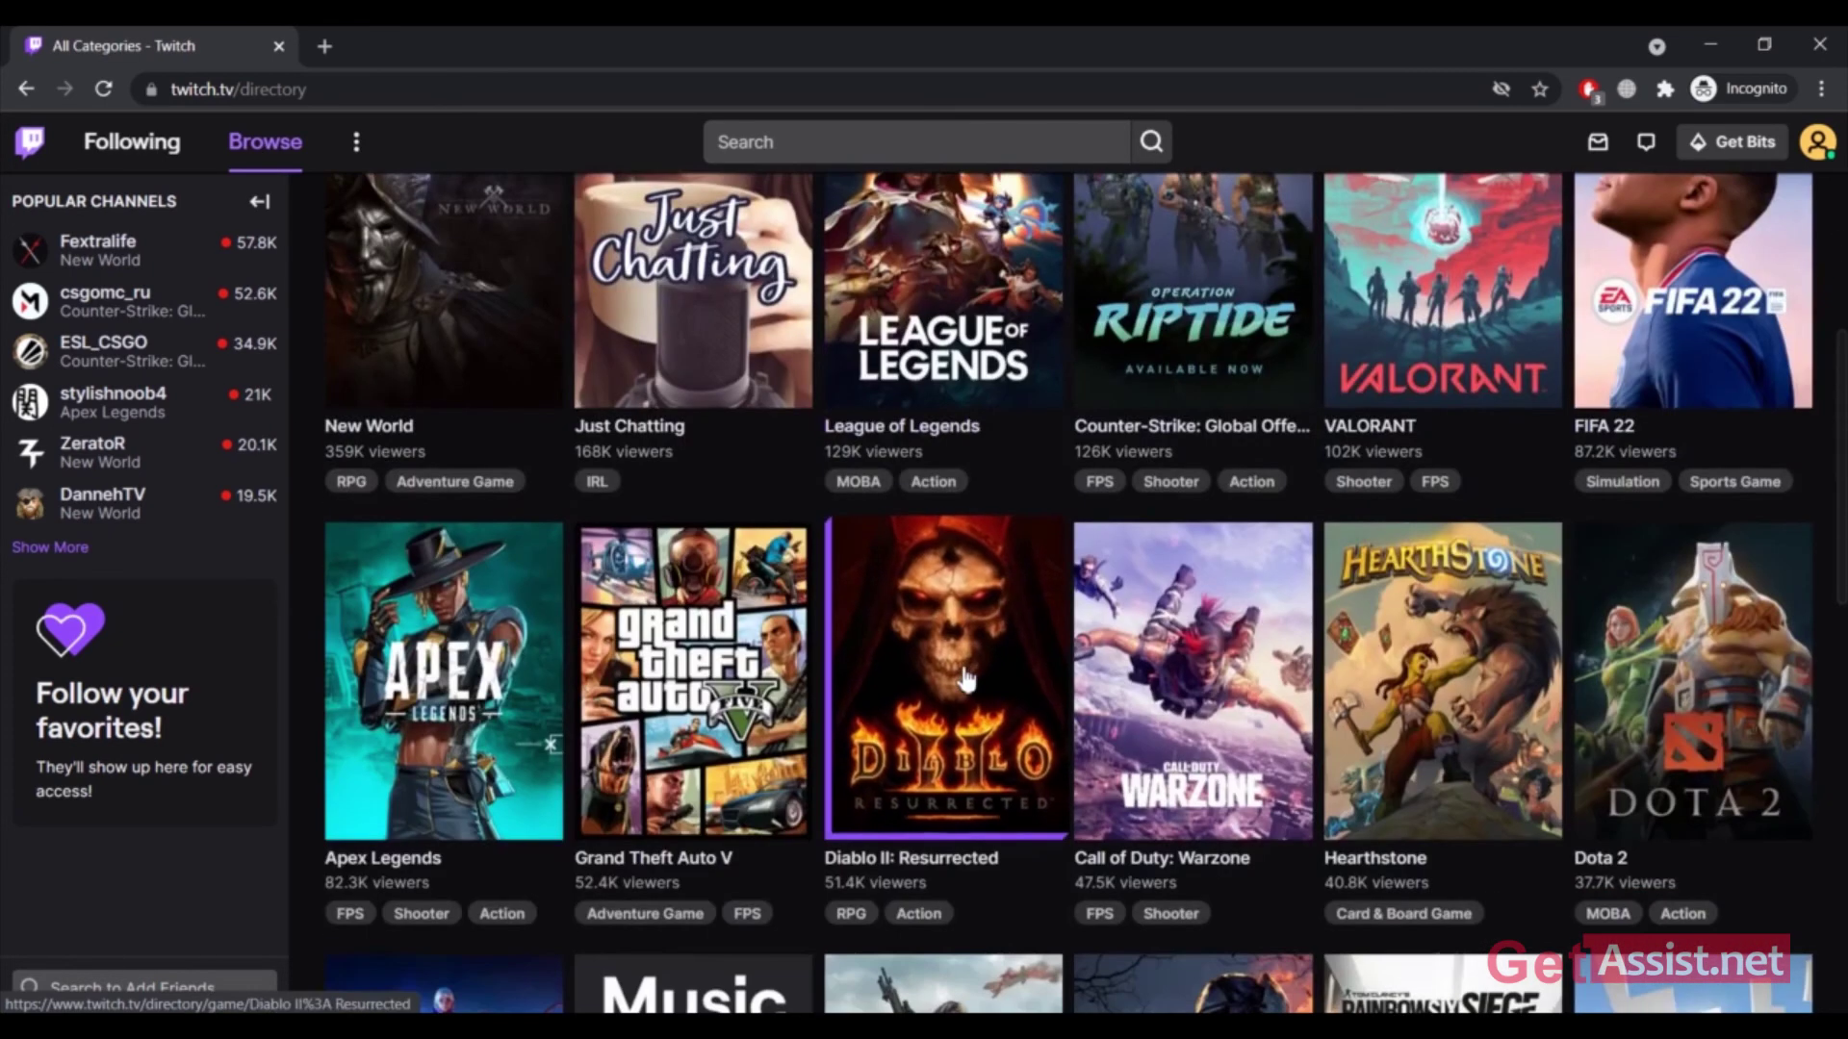
pyautogui.scroll(1, 966, 678)
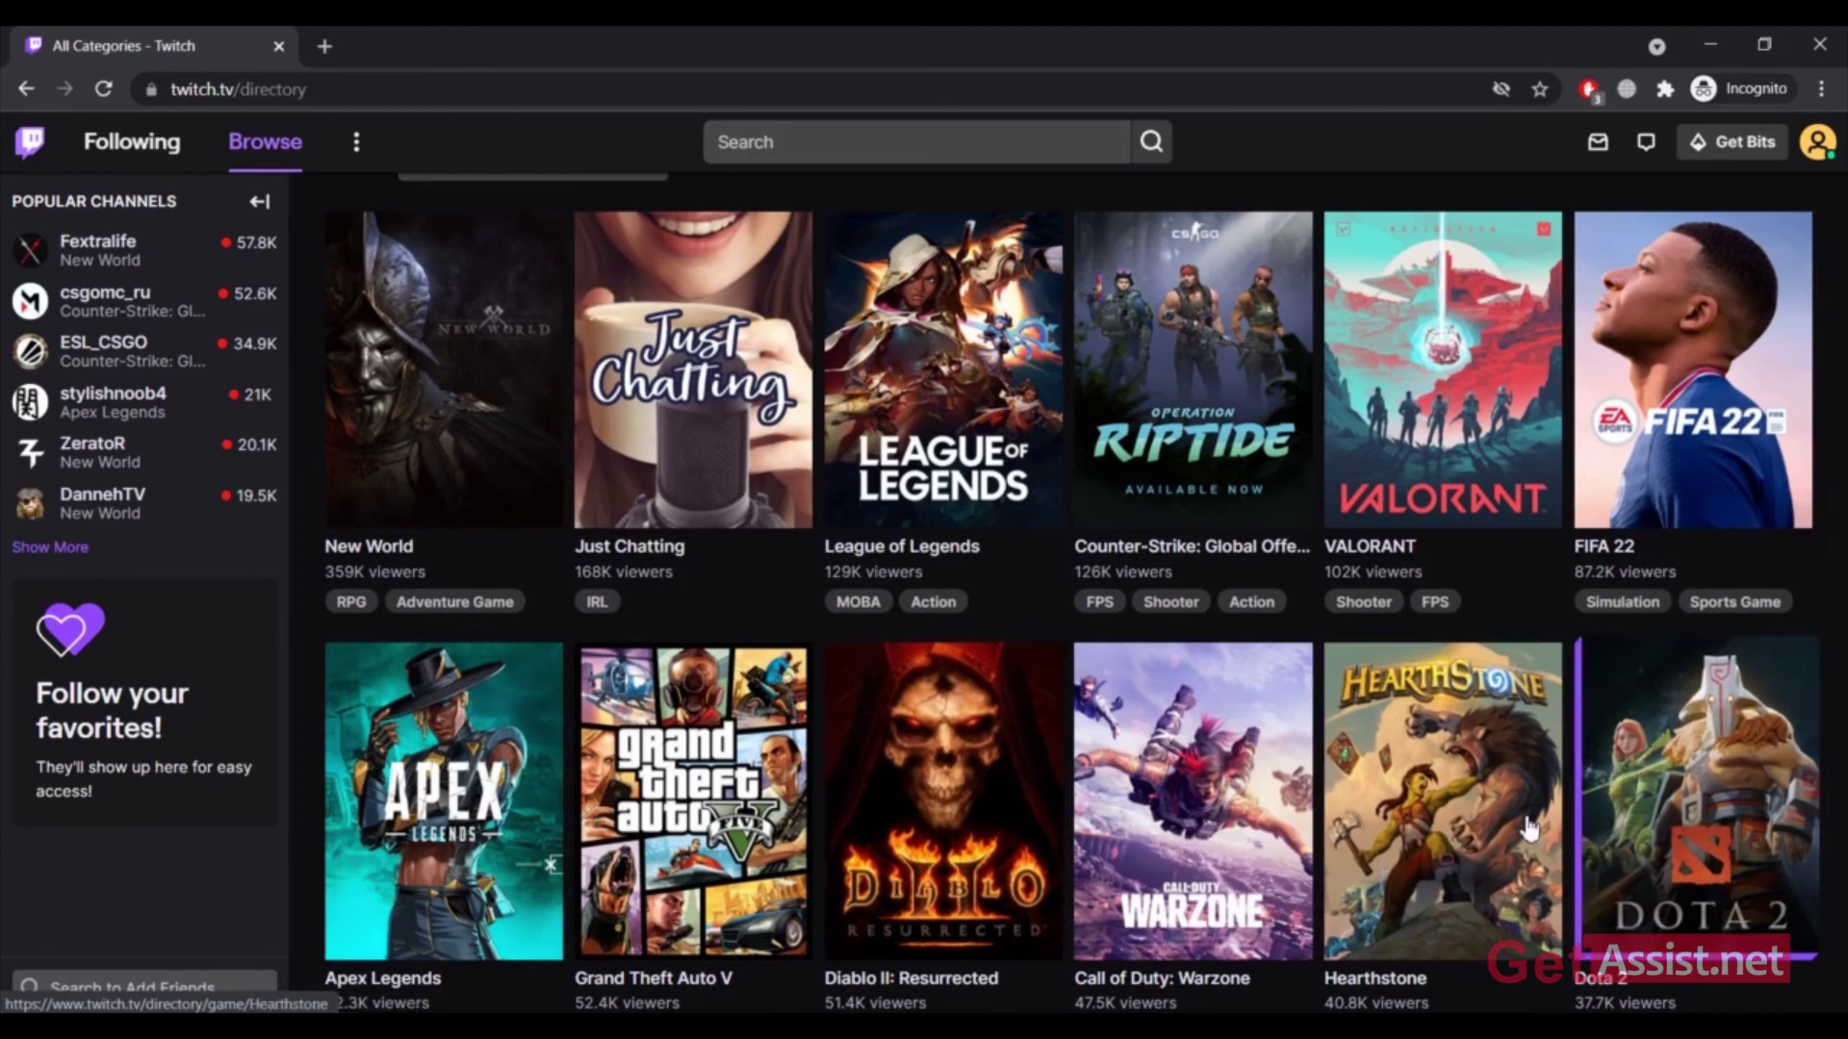
pyautogui.click(743, 422)
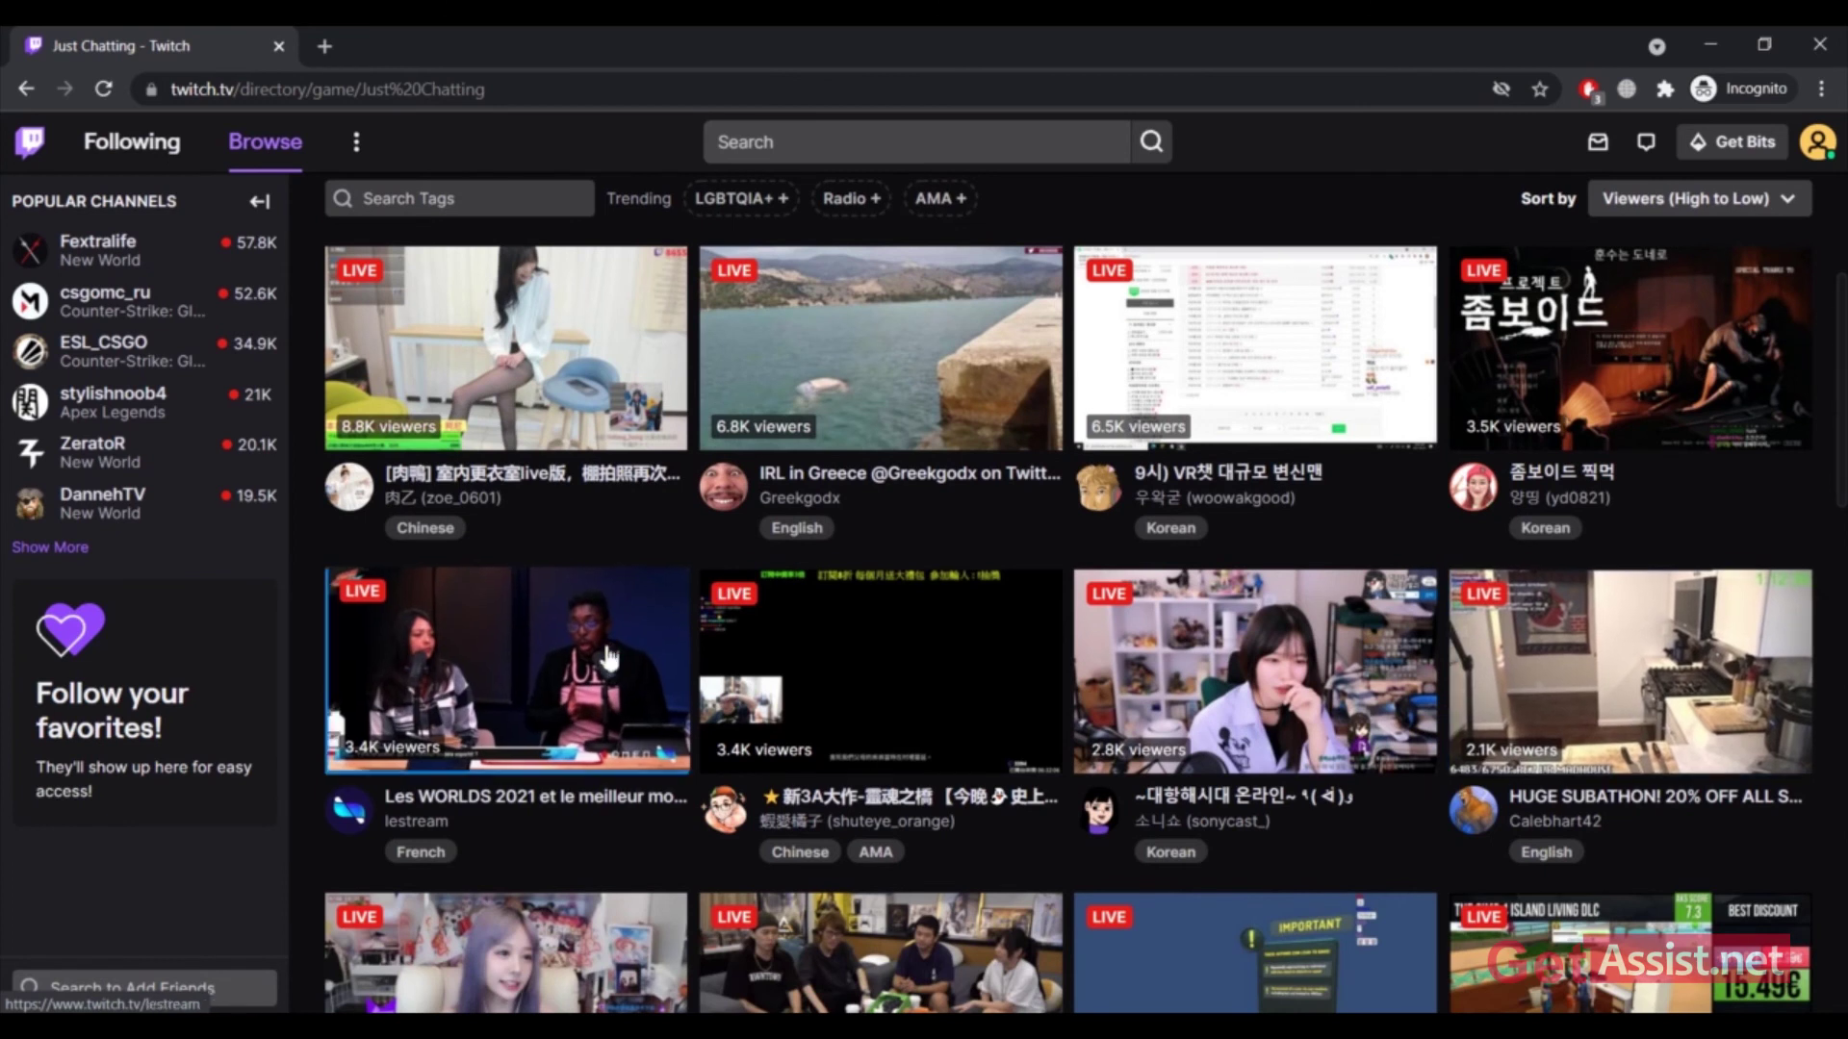
pyautogui.scroll(-3, 1056, 651)
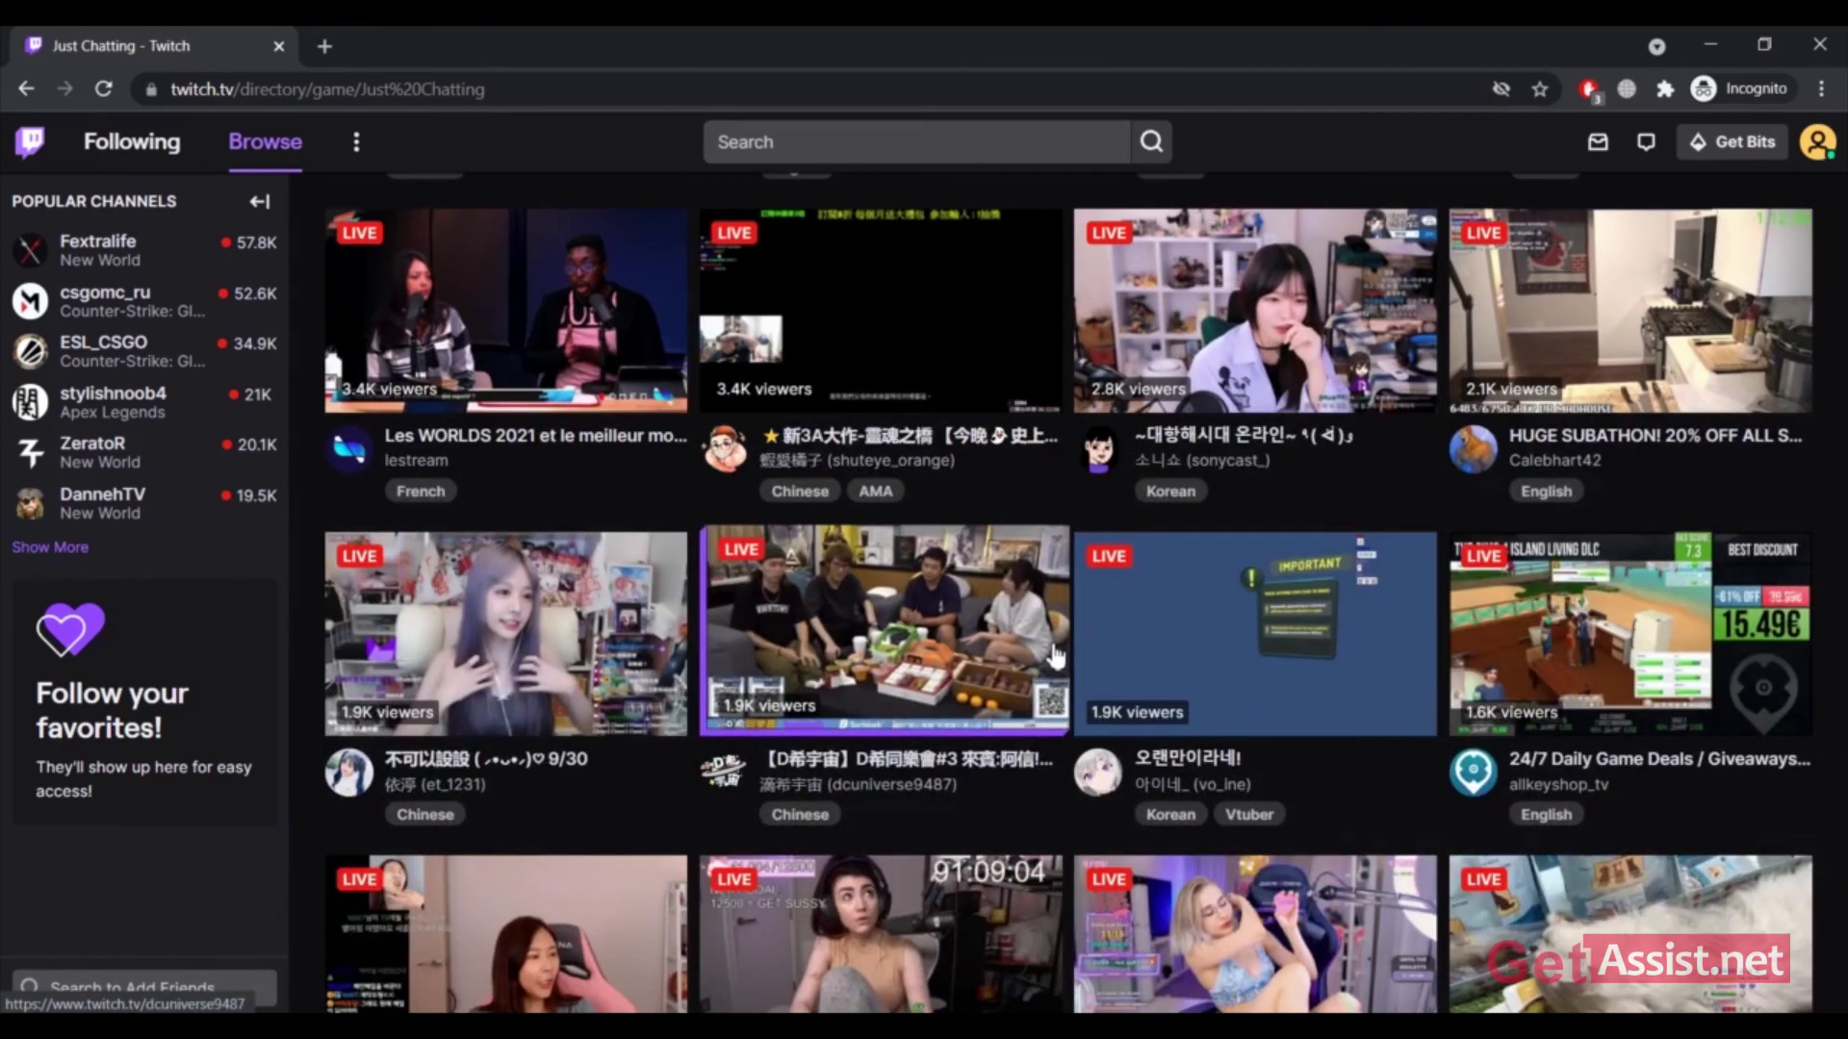
pyautogui.click(621, 662)
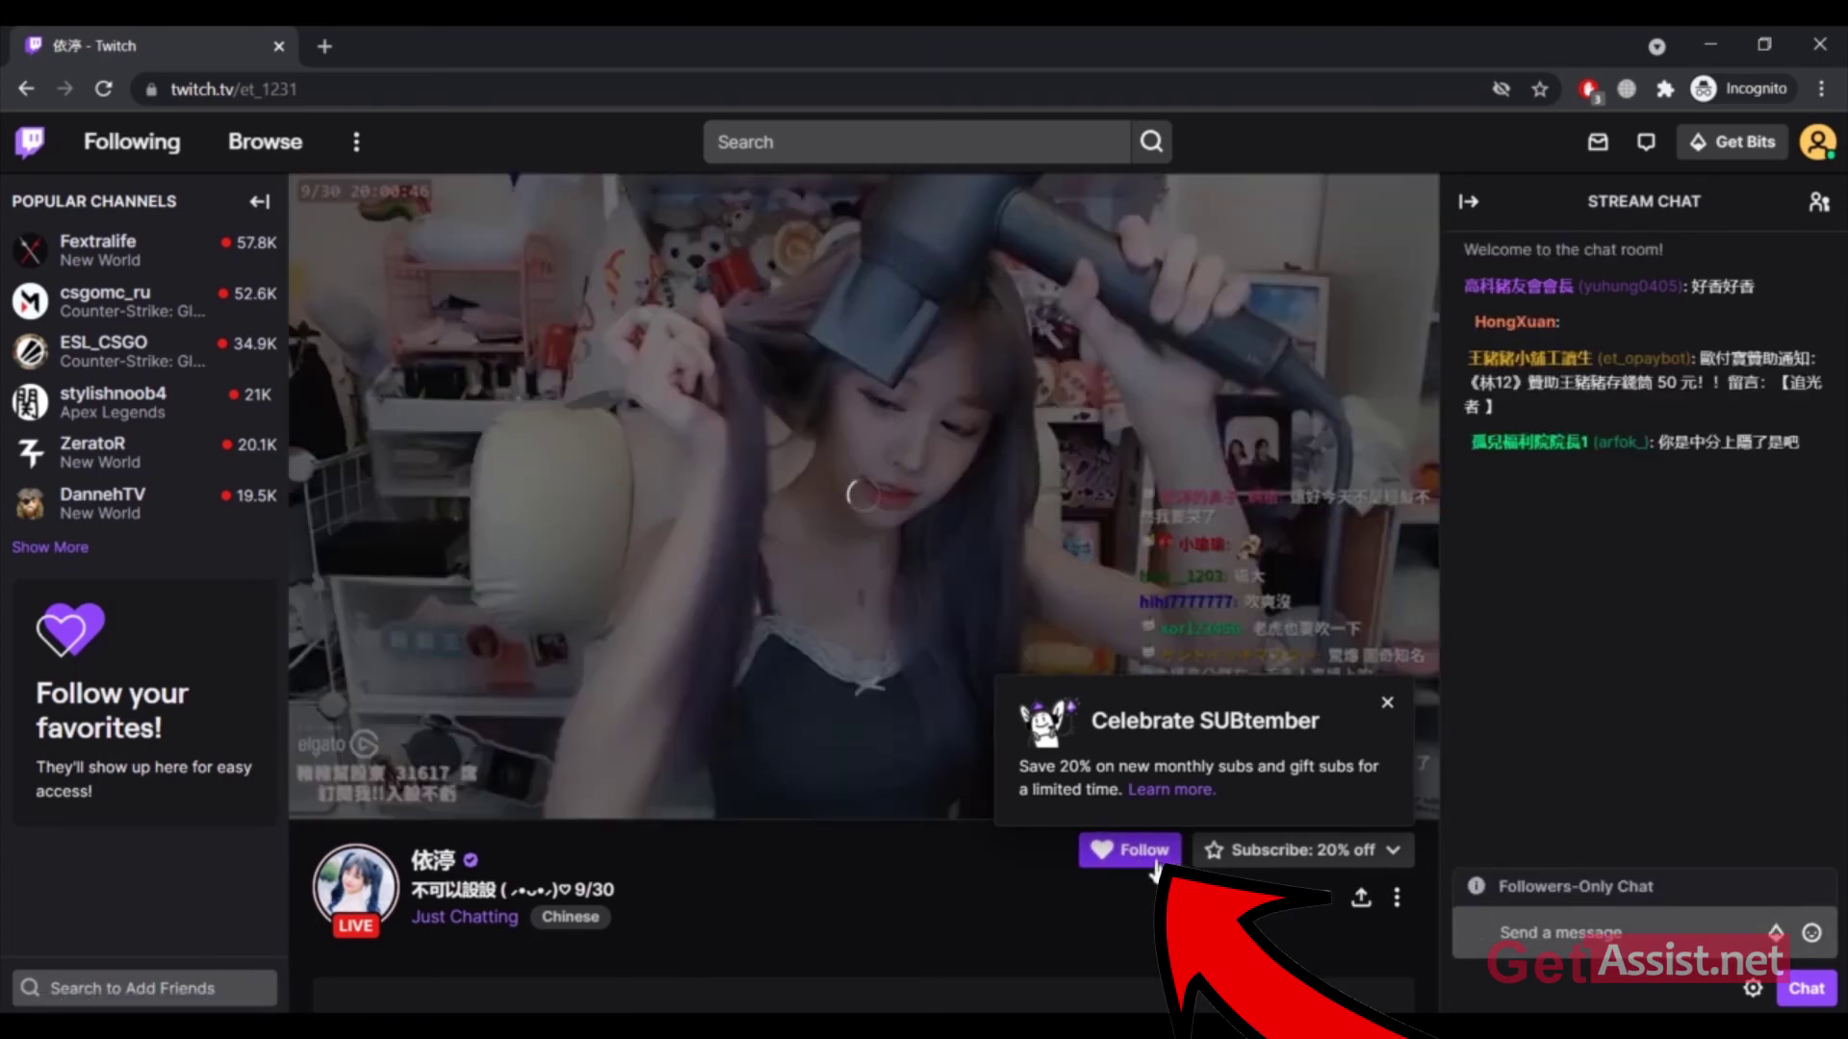
# Step: Follow the Just Chatting streamer, then go to the new account's own channel page
pyautogui.click(1136, 859)
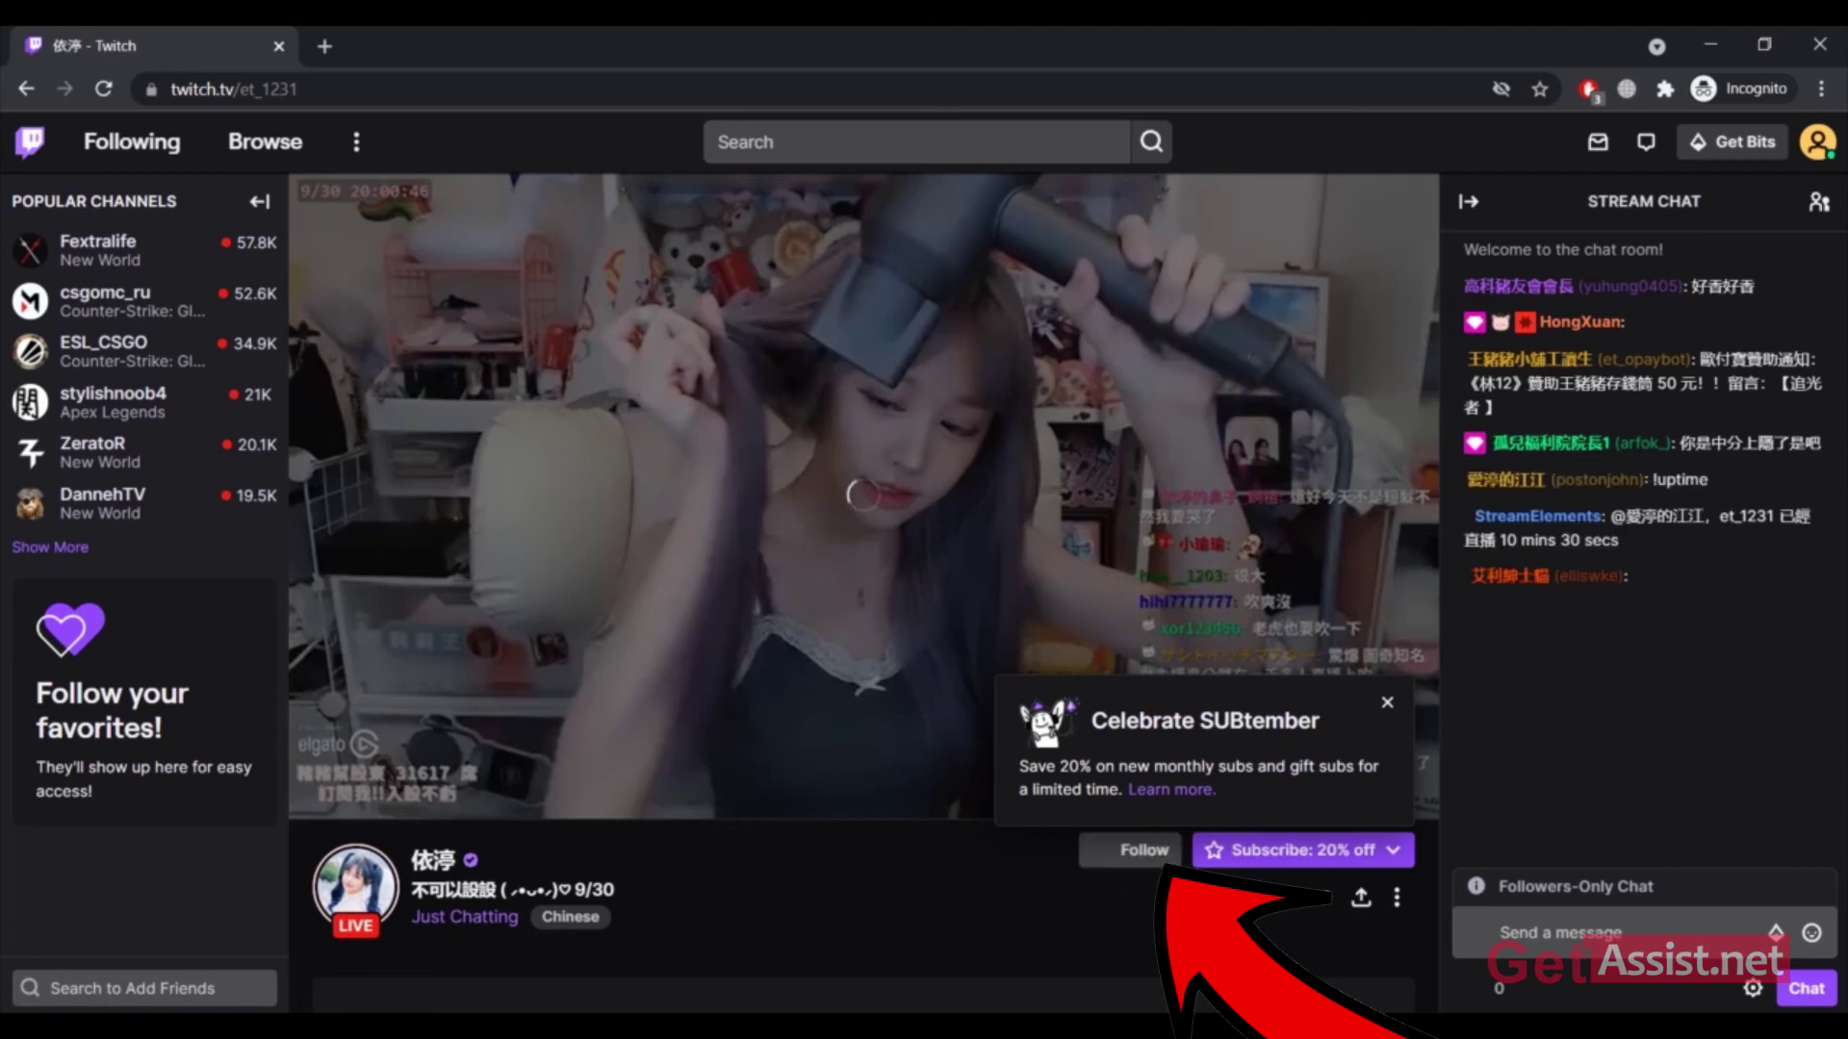
pyautogui.click(1817, 142)
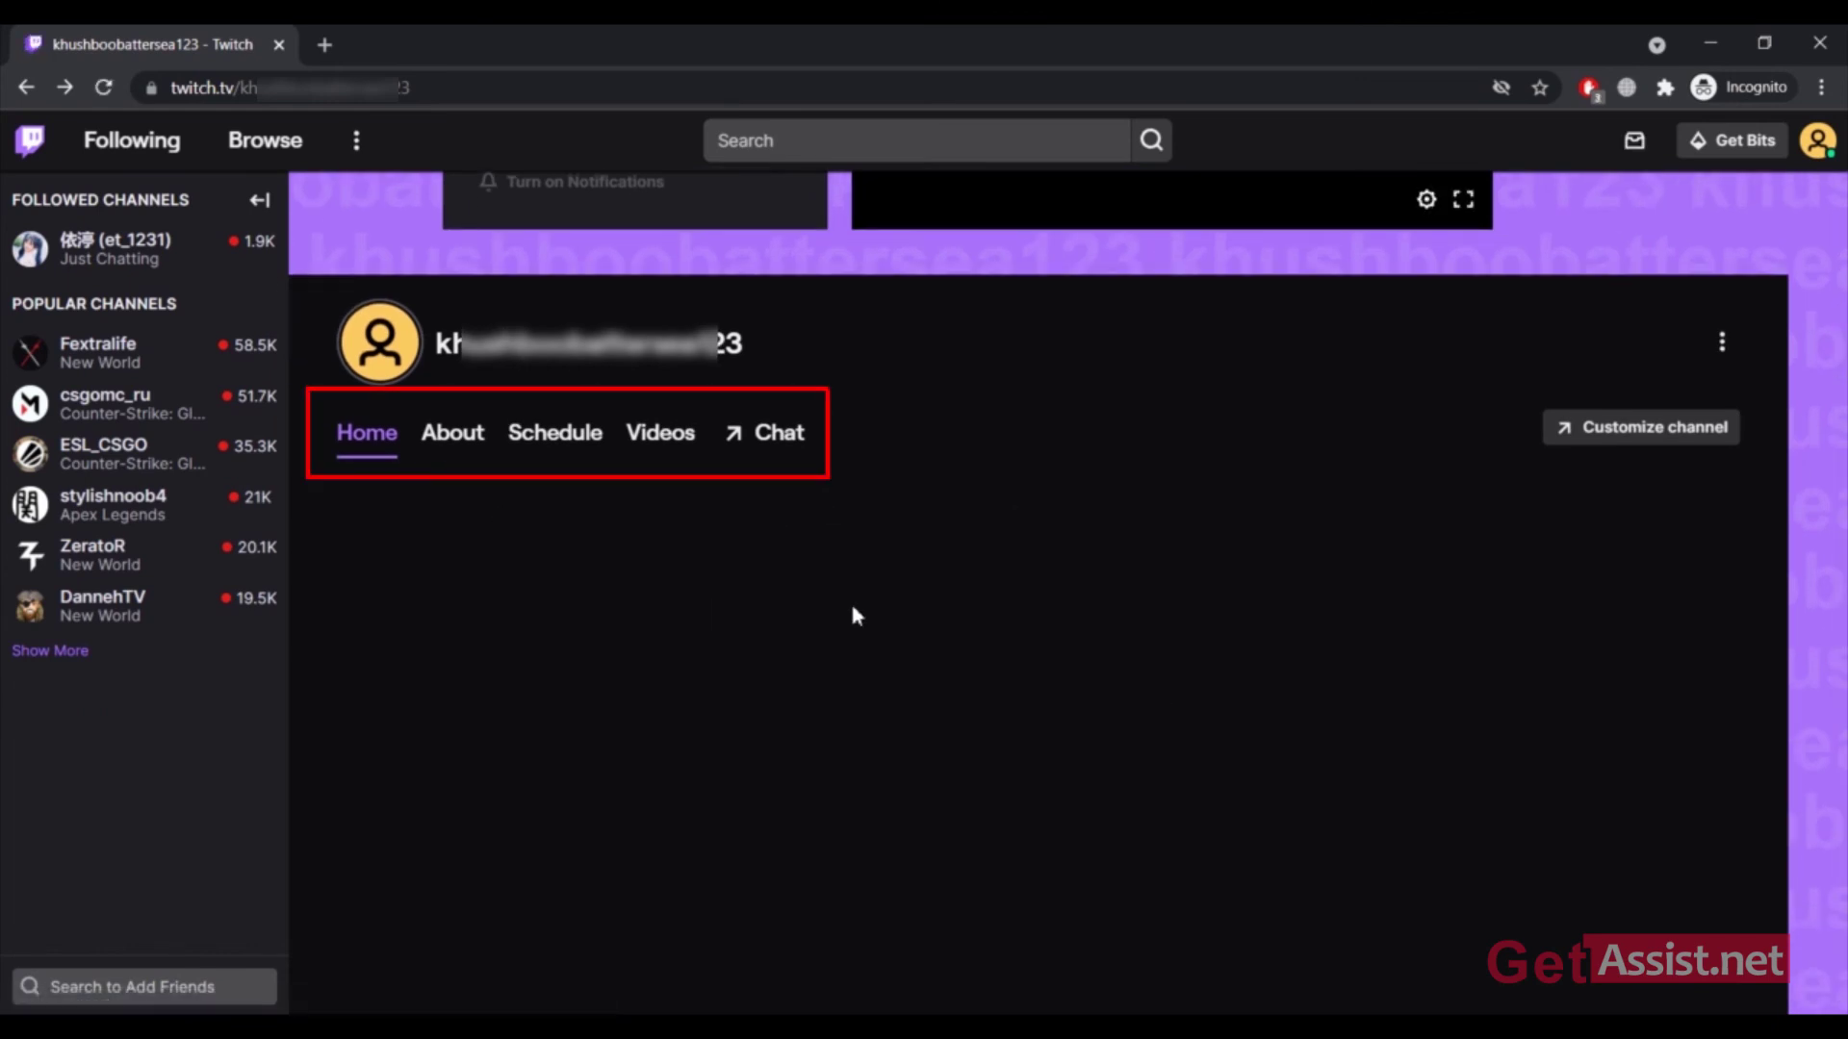
# Step: Step through the channel's About, Schedule and Videos tabs, confirming Videos has no videos yet
pyautogui.click(451, 435)
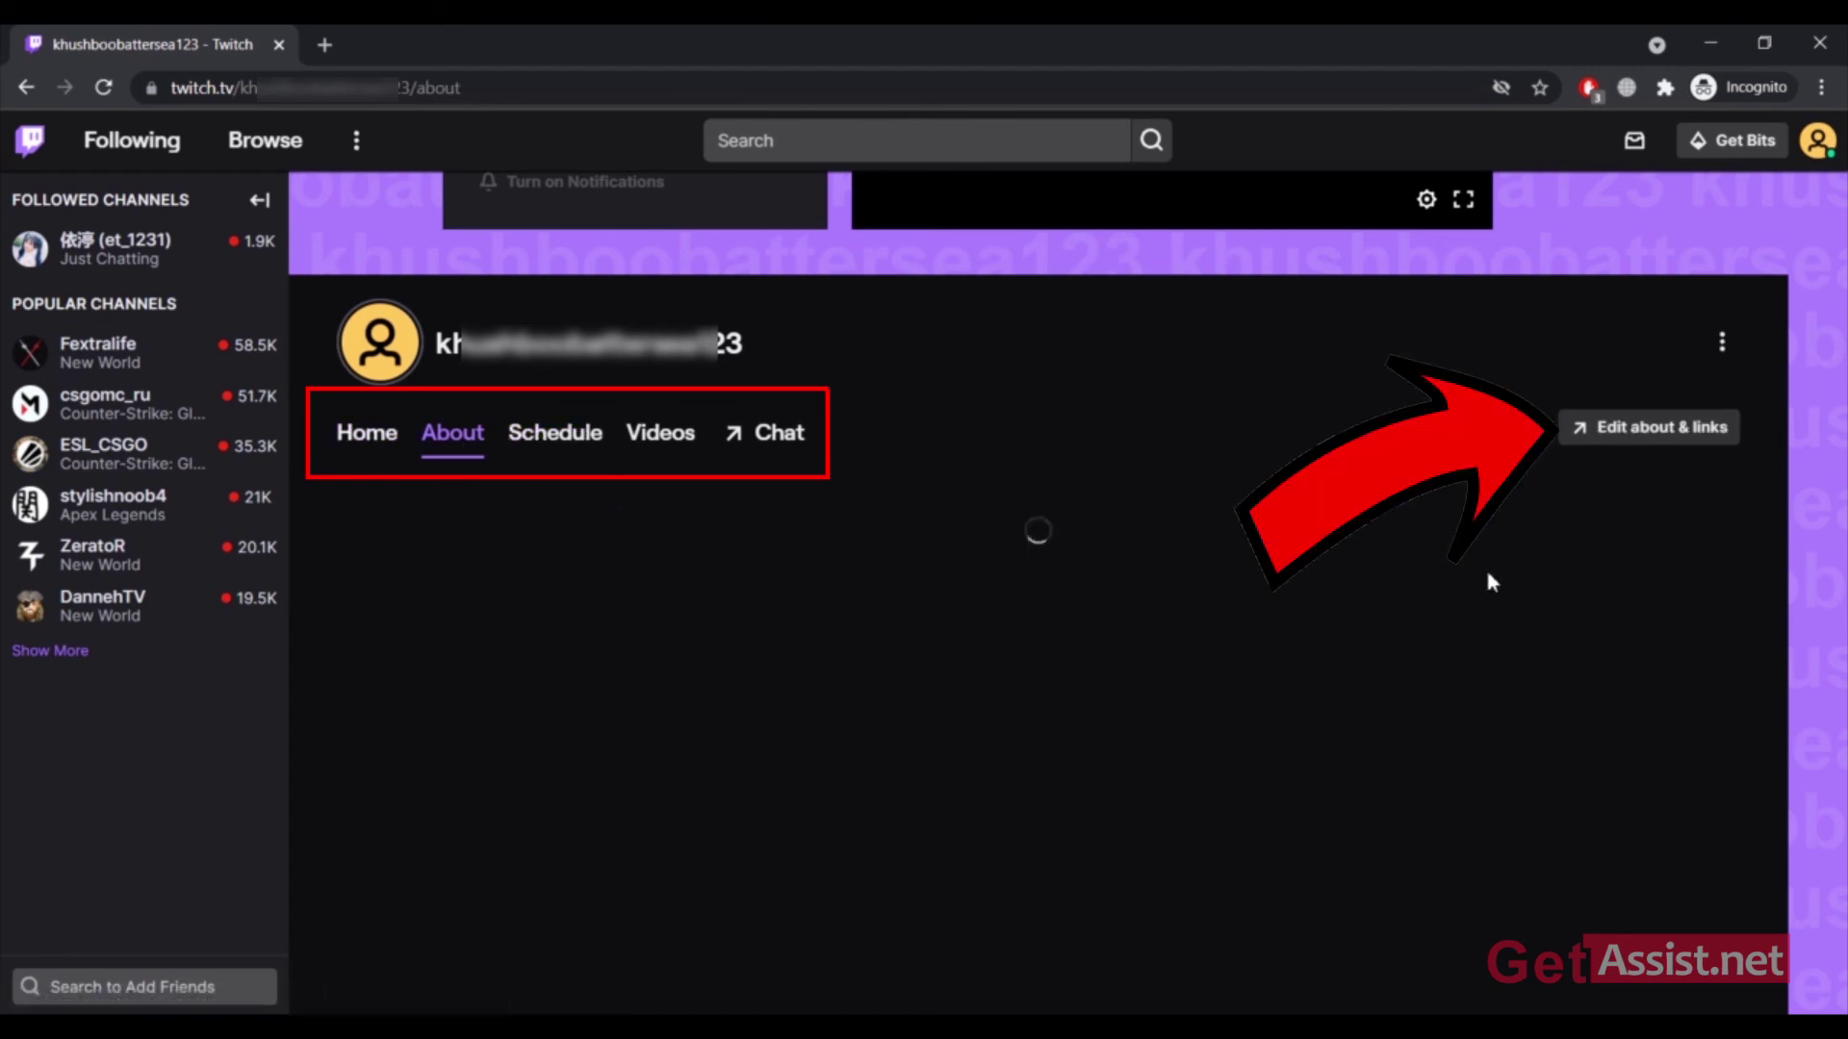
pyautogui.click(575, 464)
pyautogui.click(650, 451)
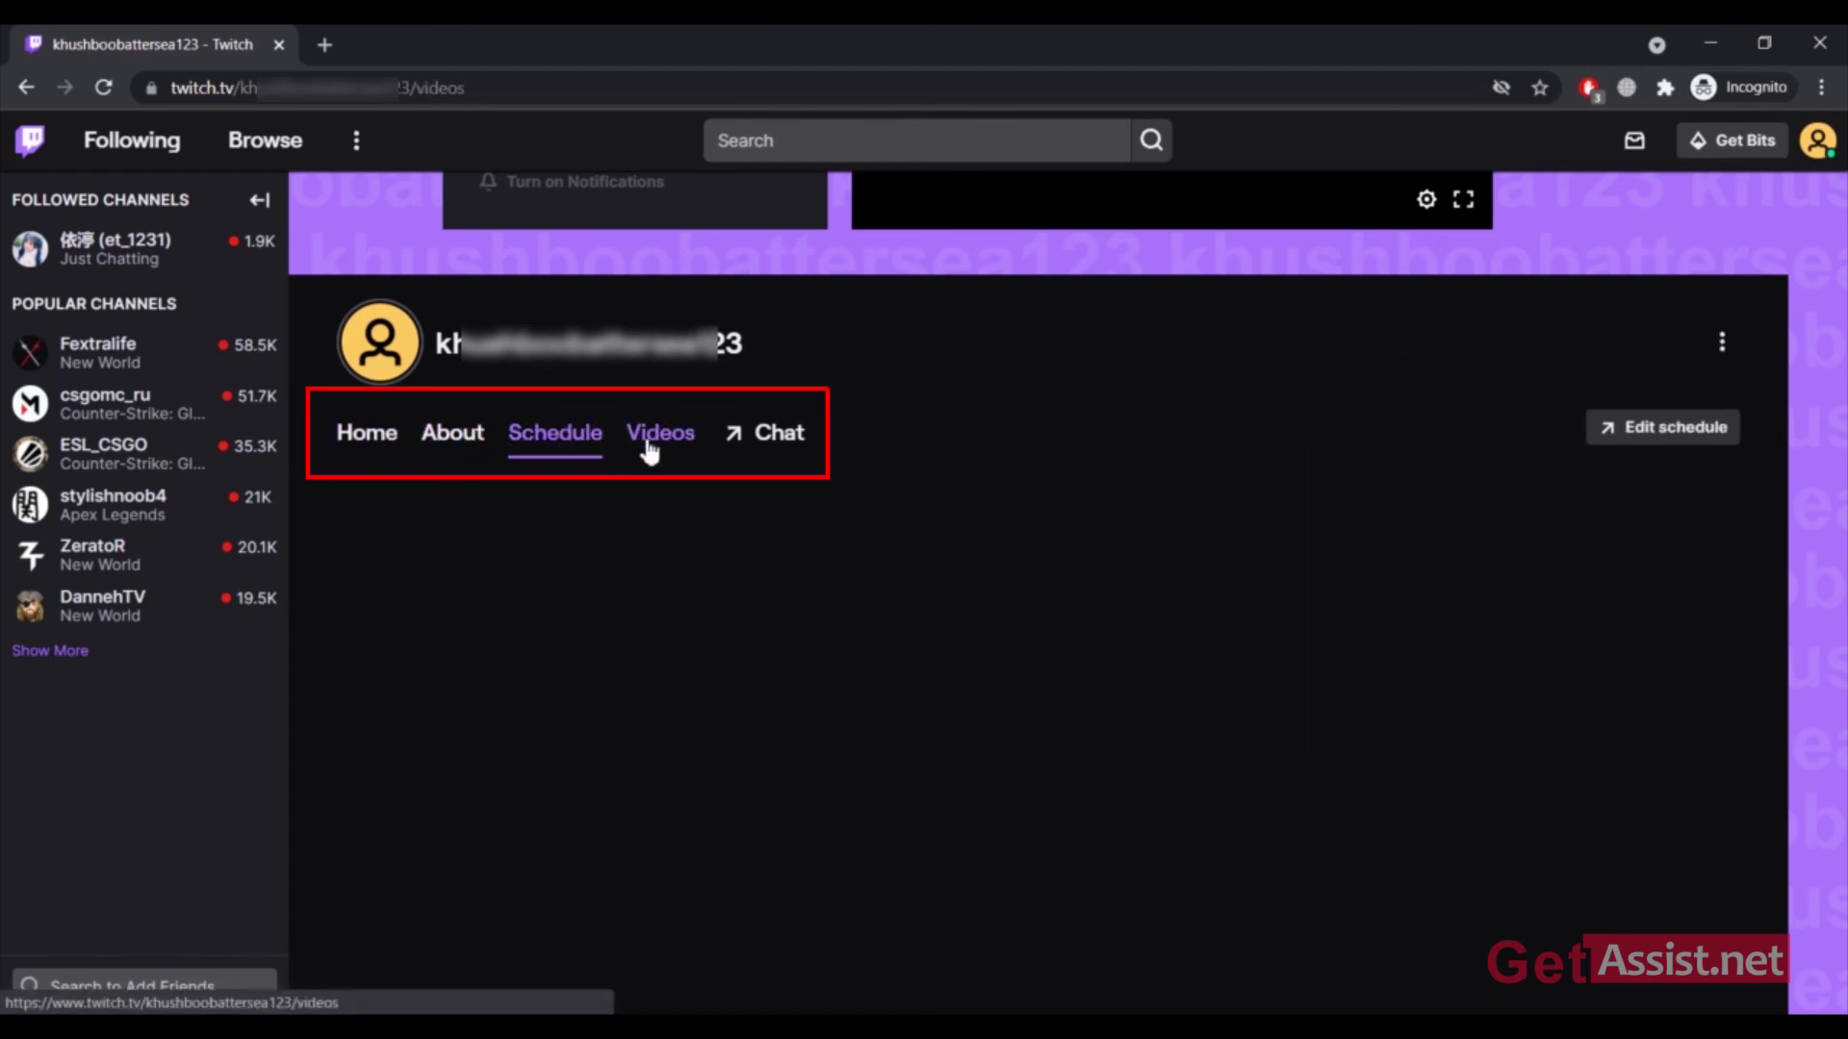
pyautogui.scroll(3, 798, 787)
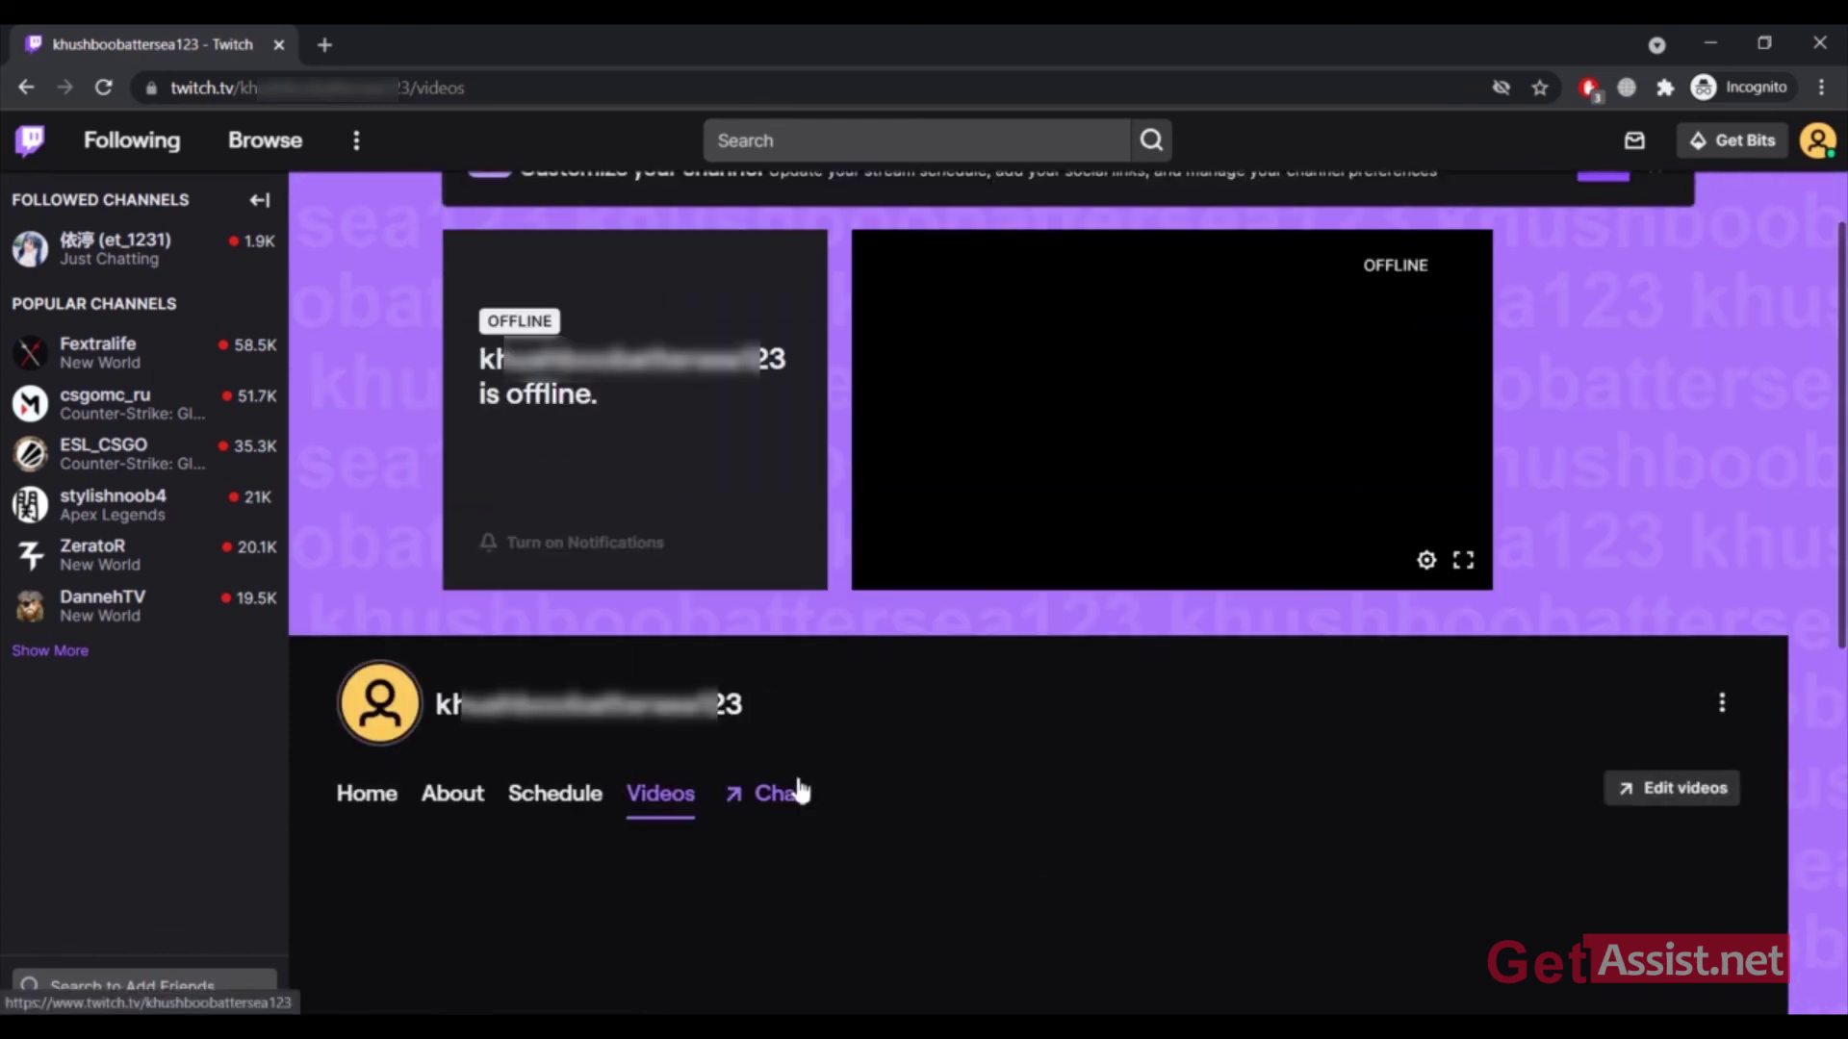
pyautogui.scroll(-5, 797, 785)
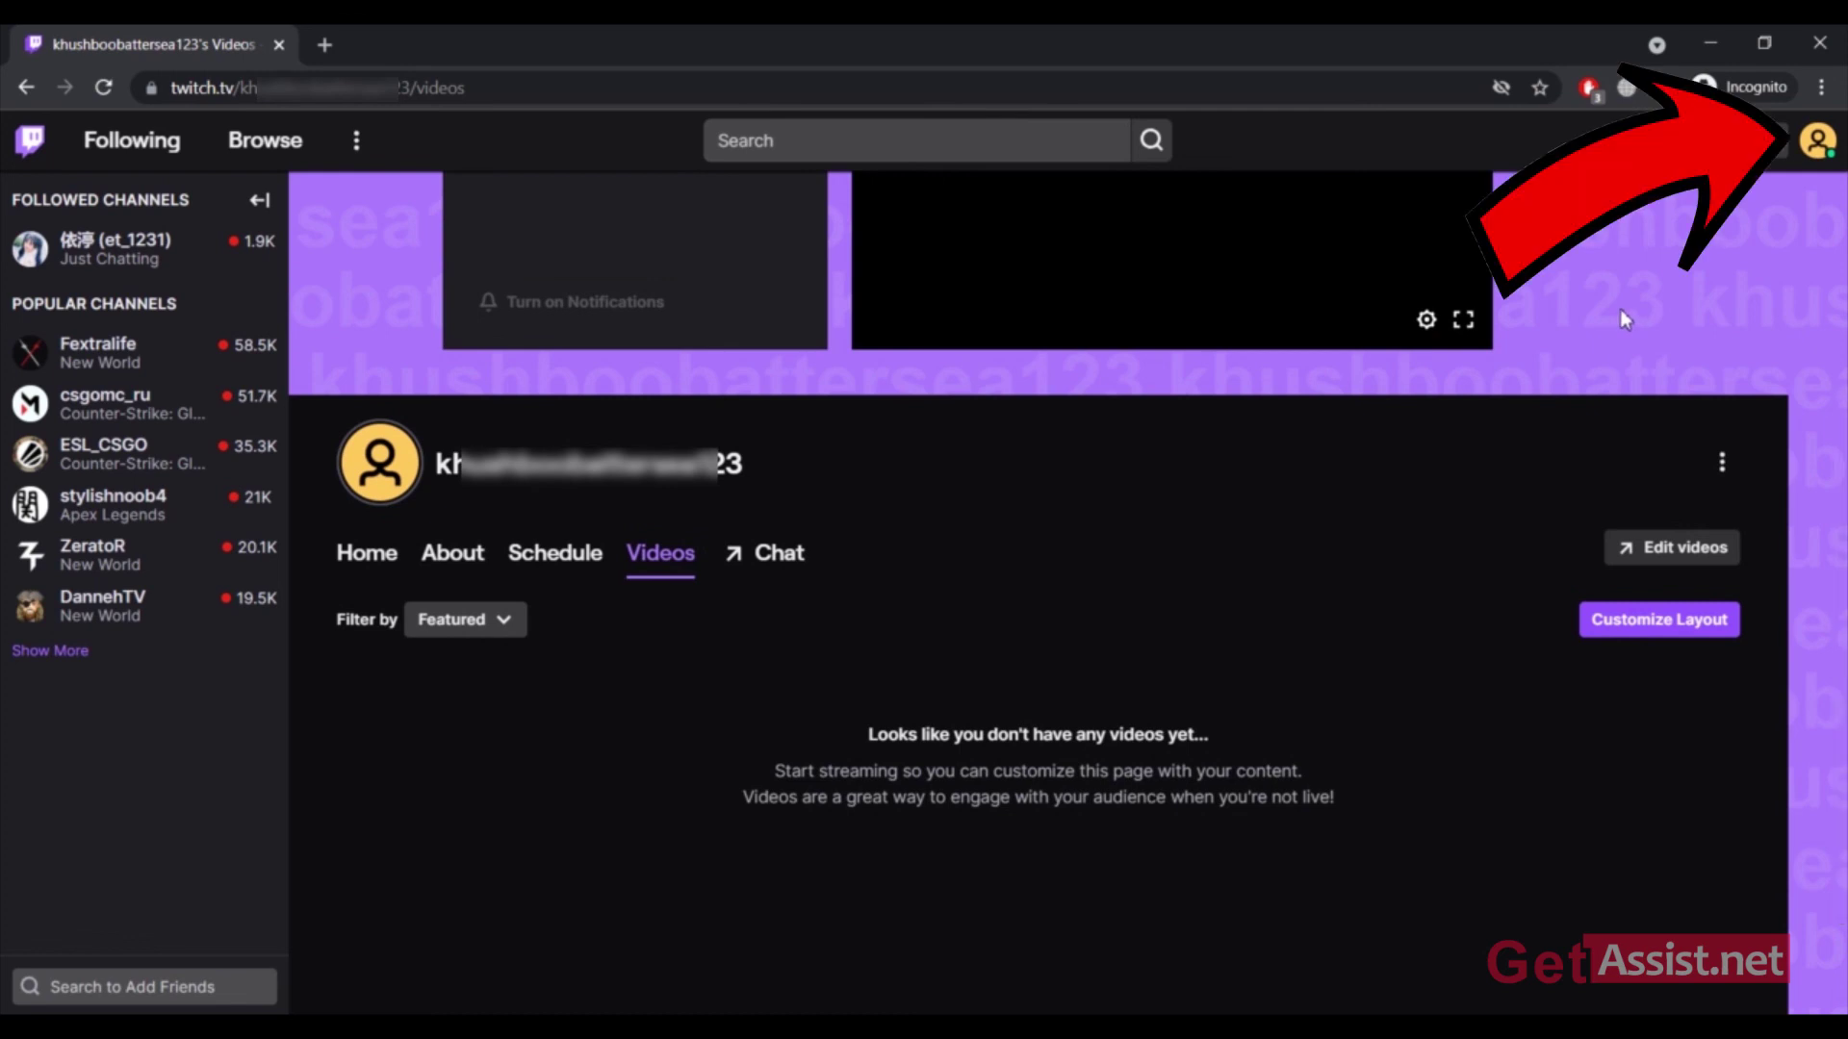
pyautogui.click(1822, 149)
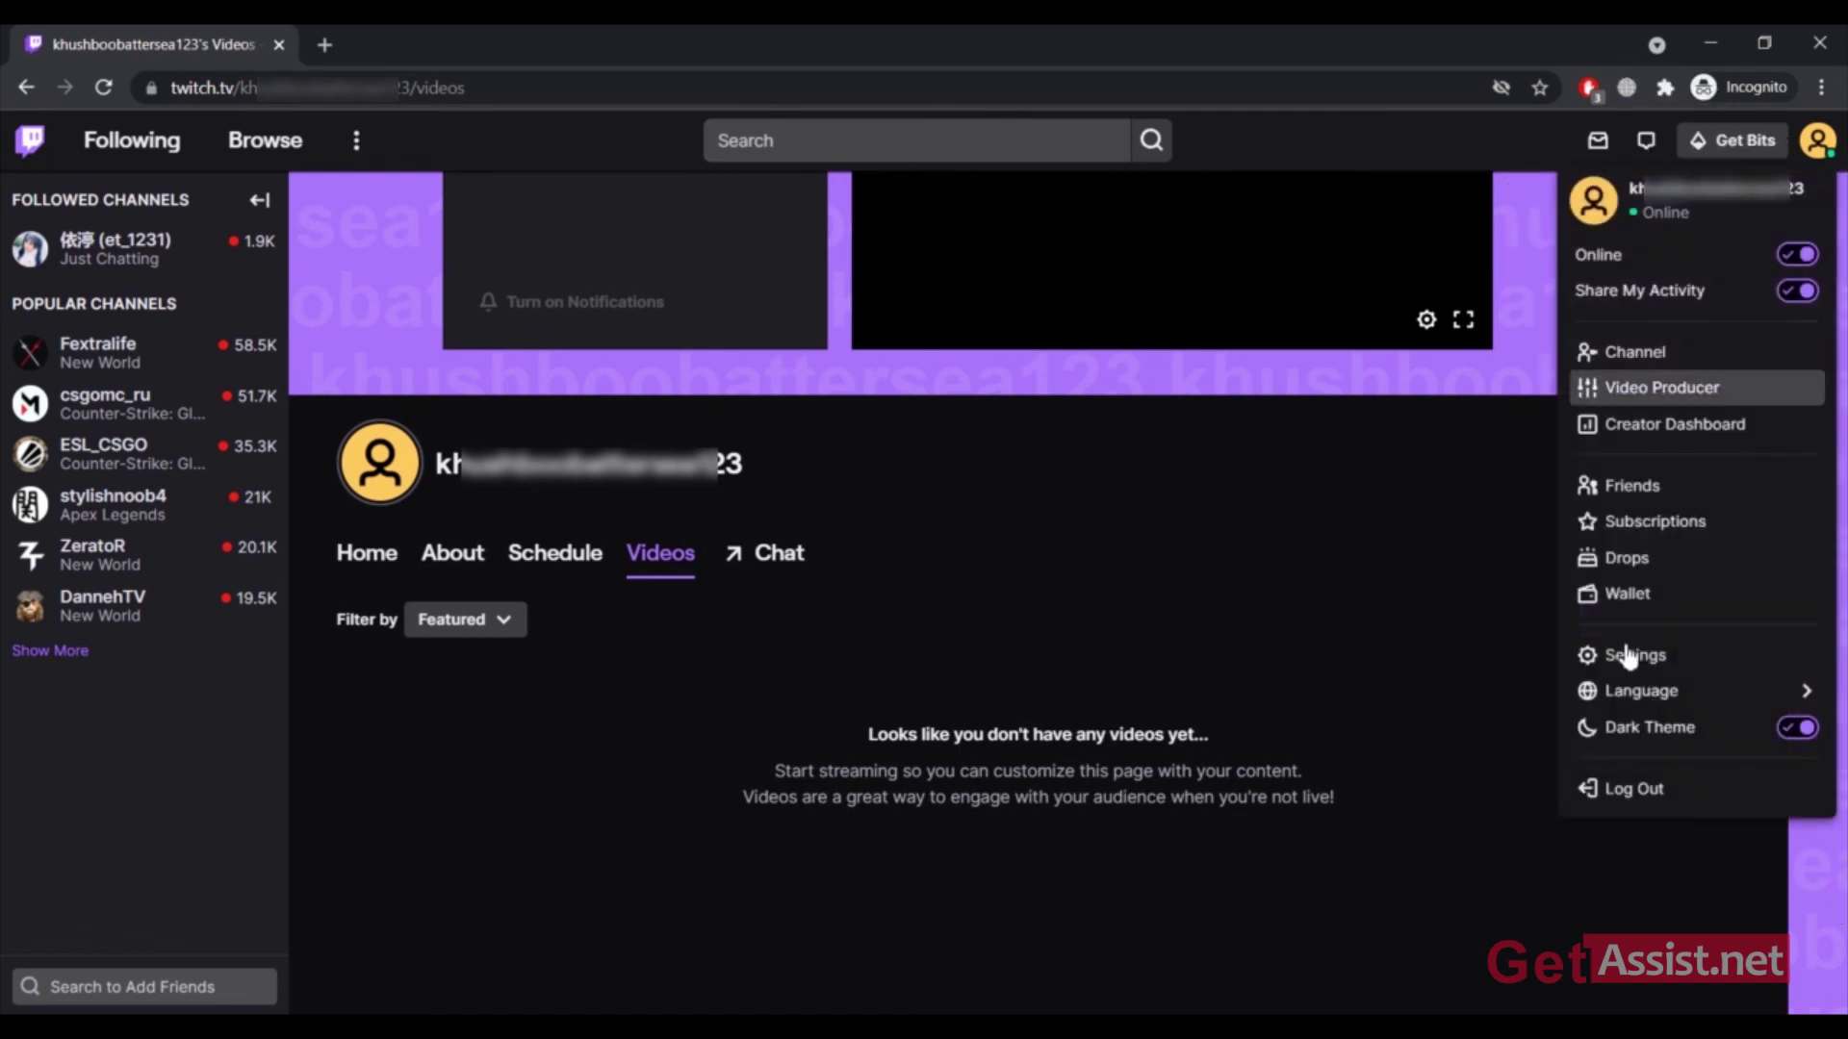
pyautogui.click(1633, 791)
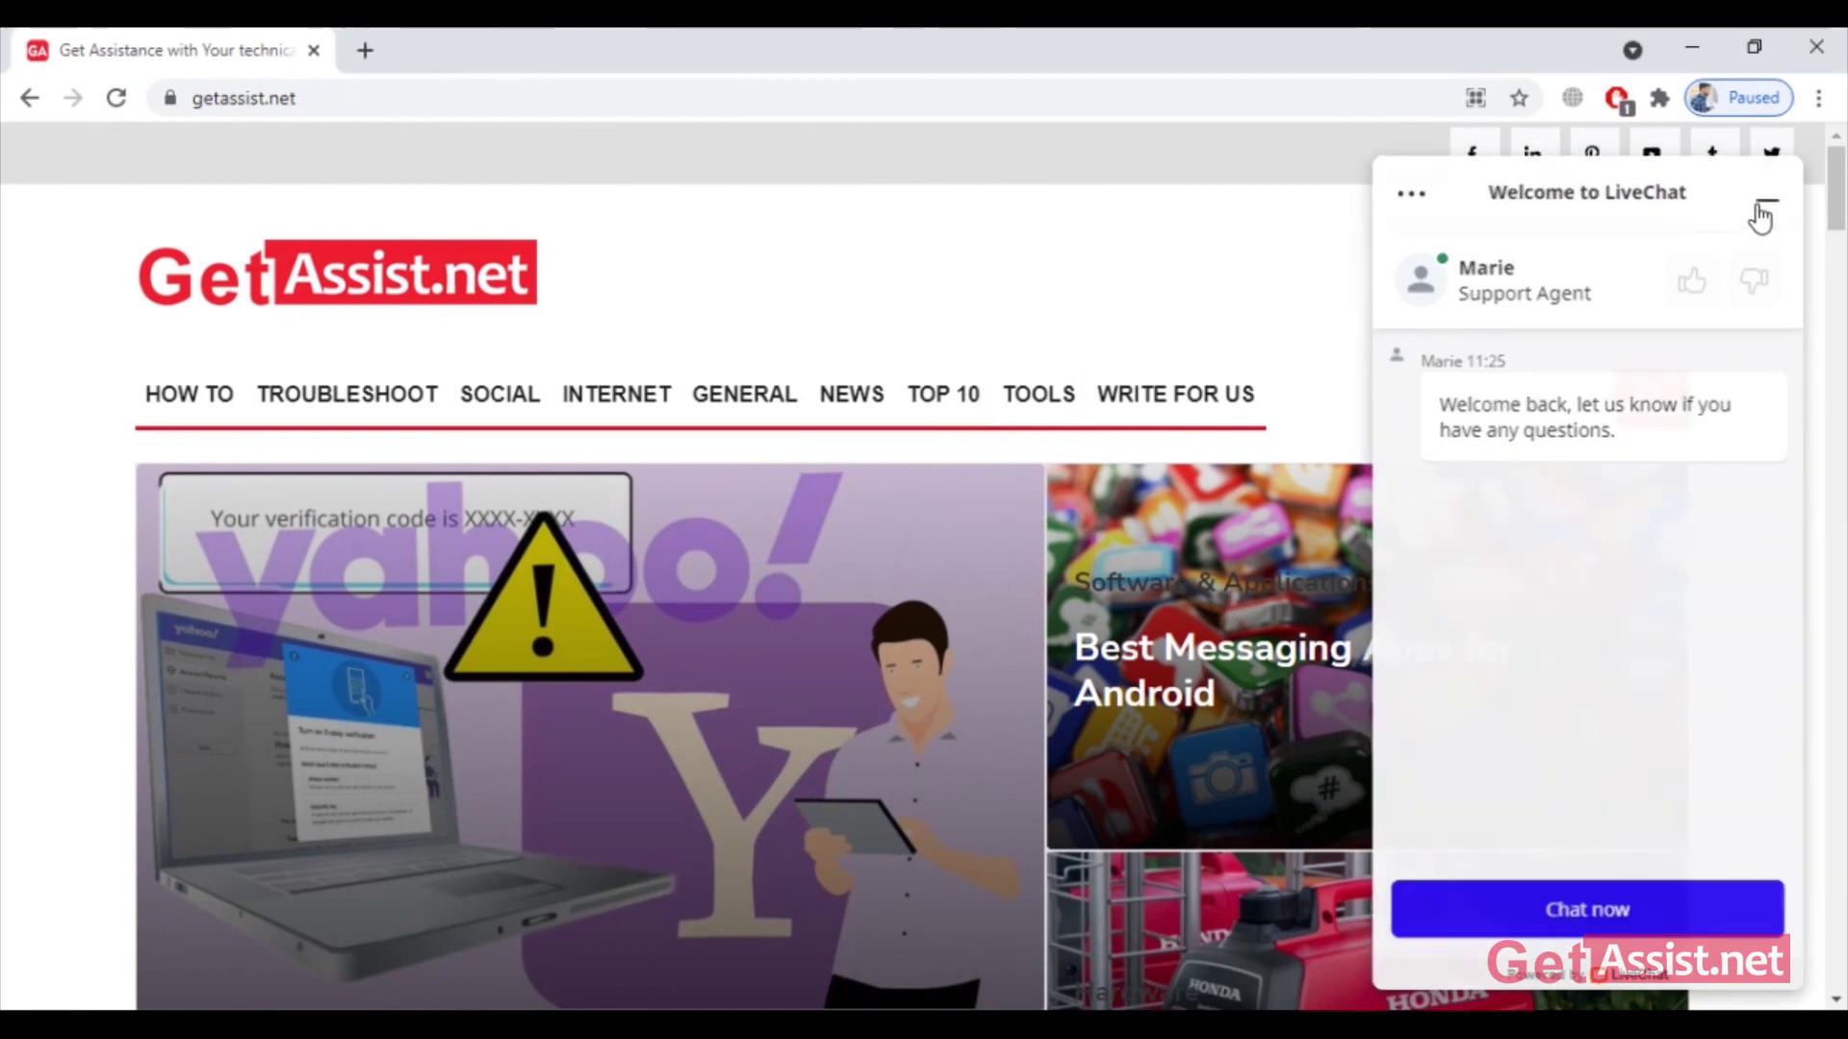
# Step: Close the LiveChat panel and bring the homepage's Troubleshooting article list into view
pyautogui.click(1765, 198)
pyautogui.scroll(-2, 1336, 382)
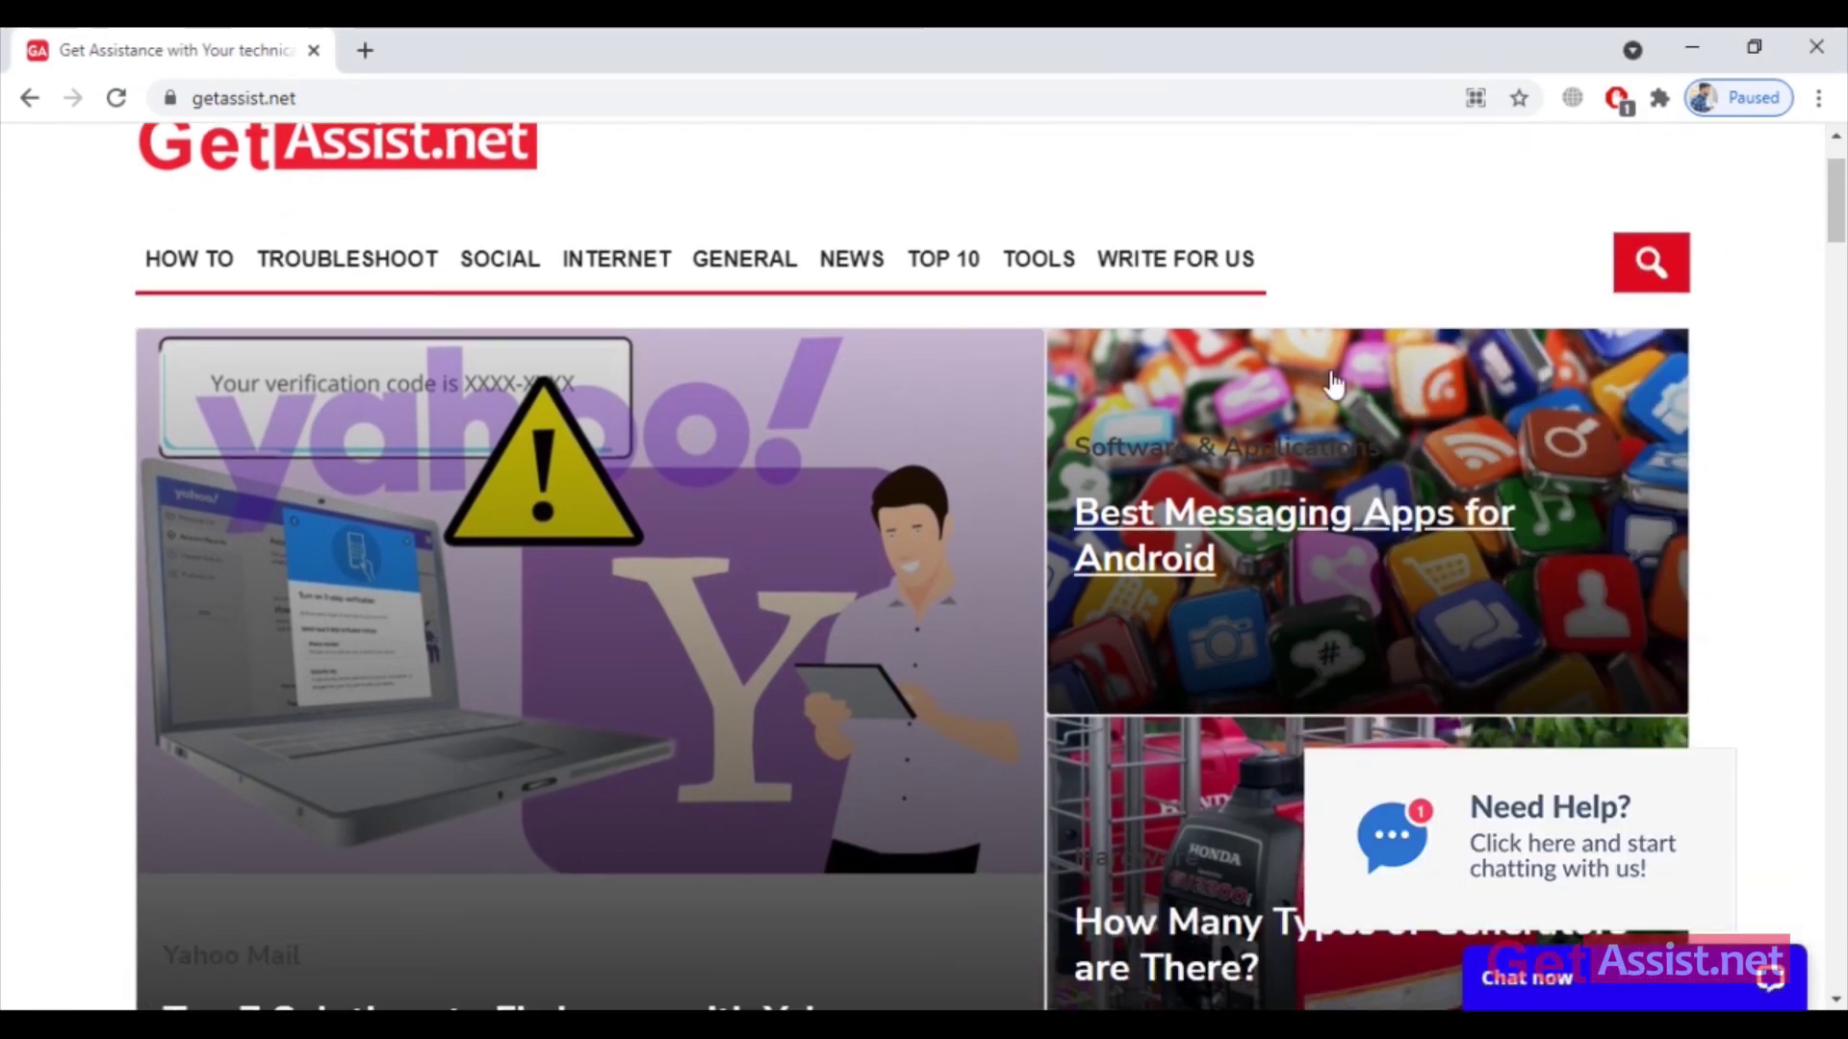
pyautogui.scroll(-4, 886, 626)
pyautogui.scroll(-6, 861, 671)
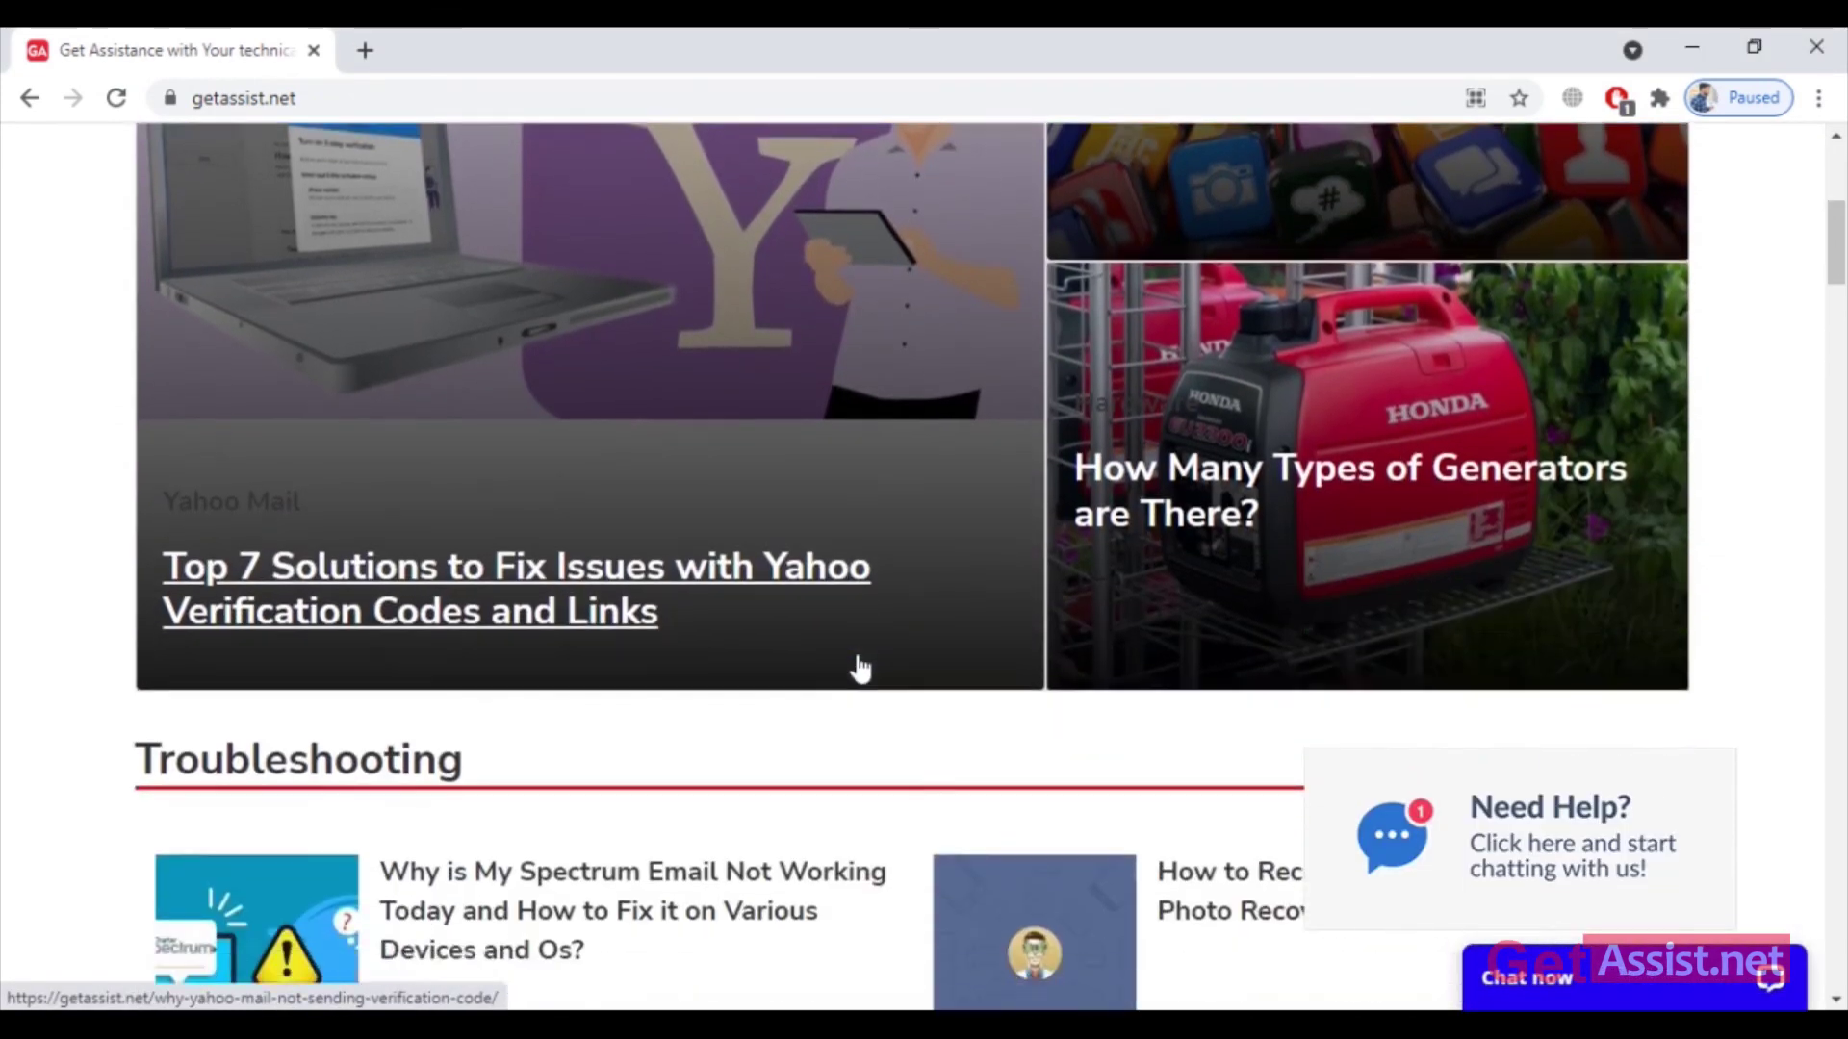
pyautogui.scroll(-3, 862, 669)
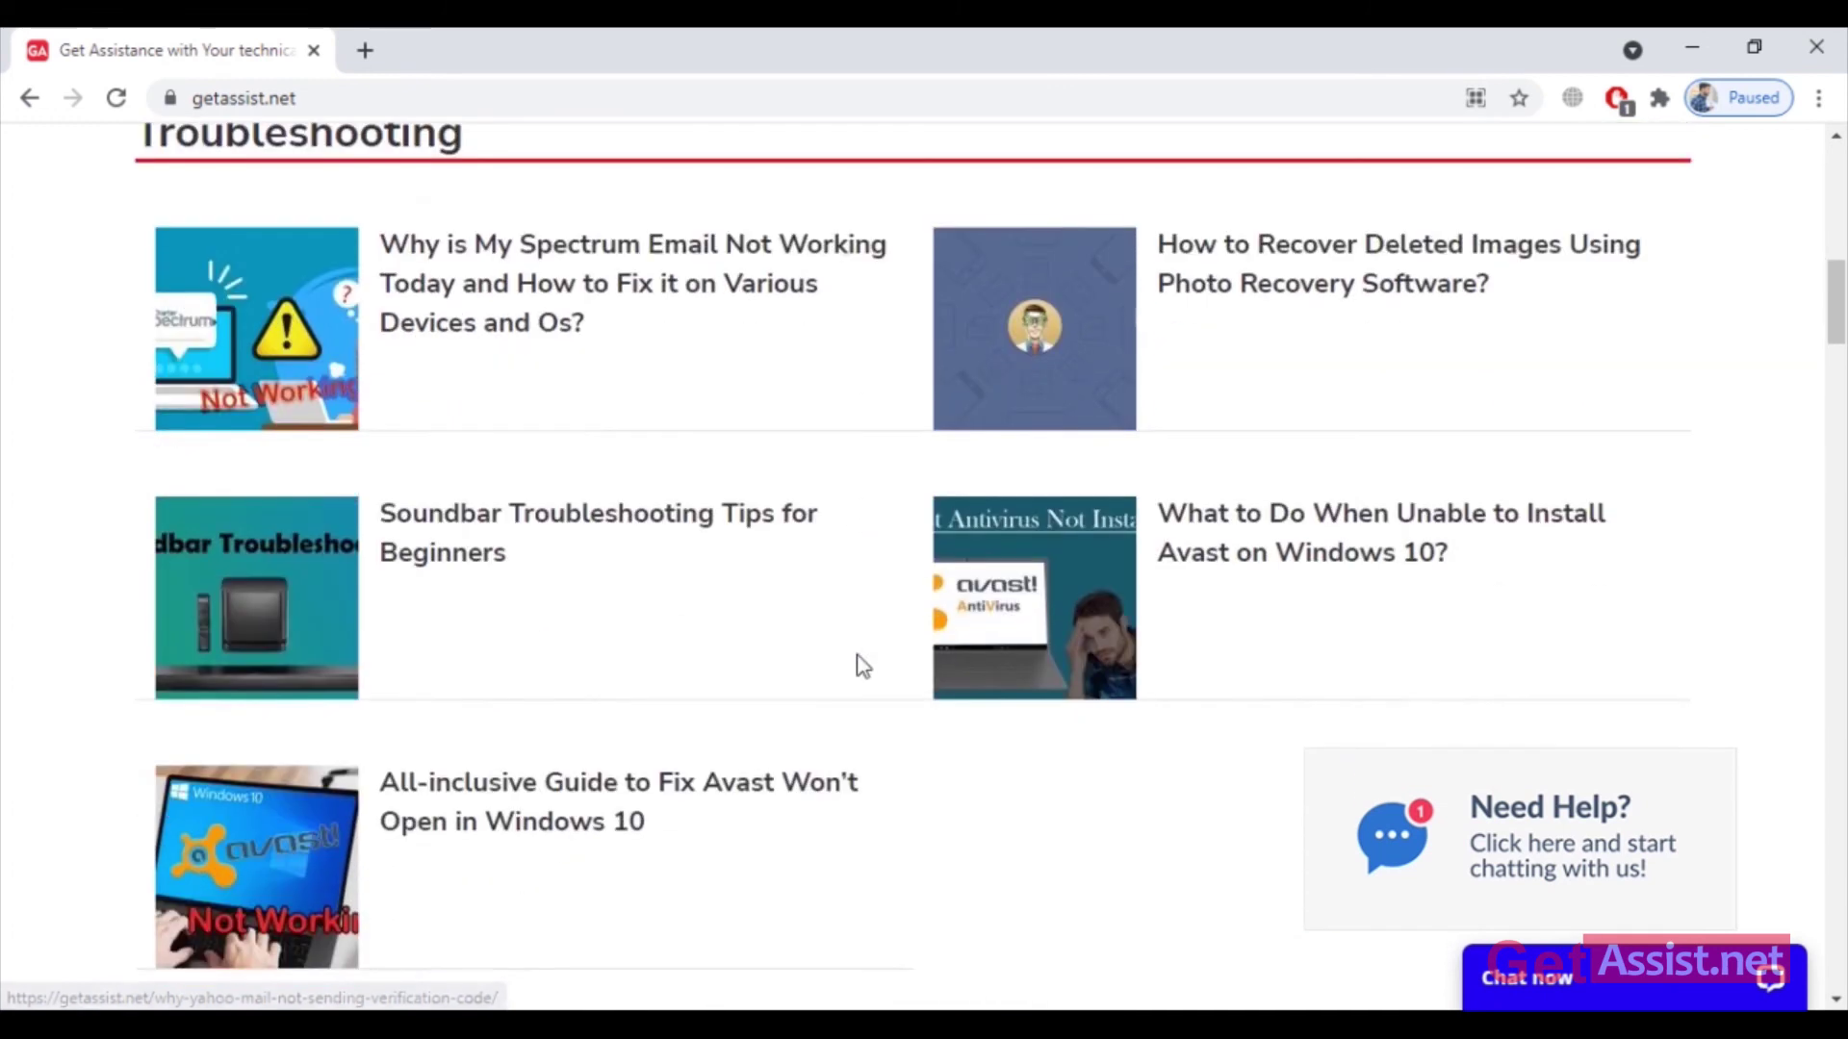